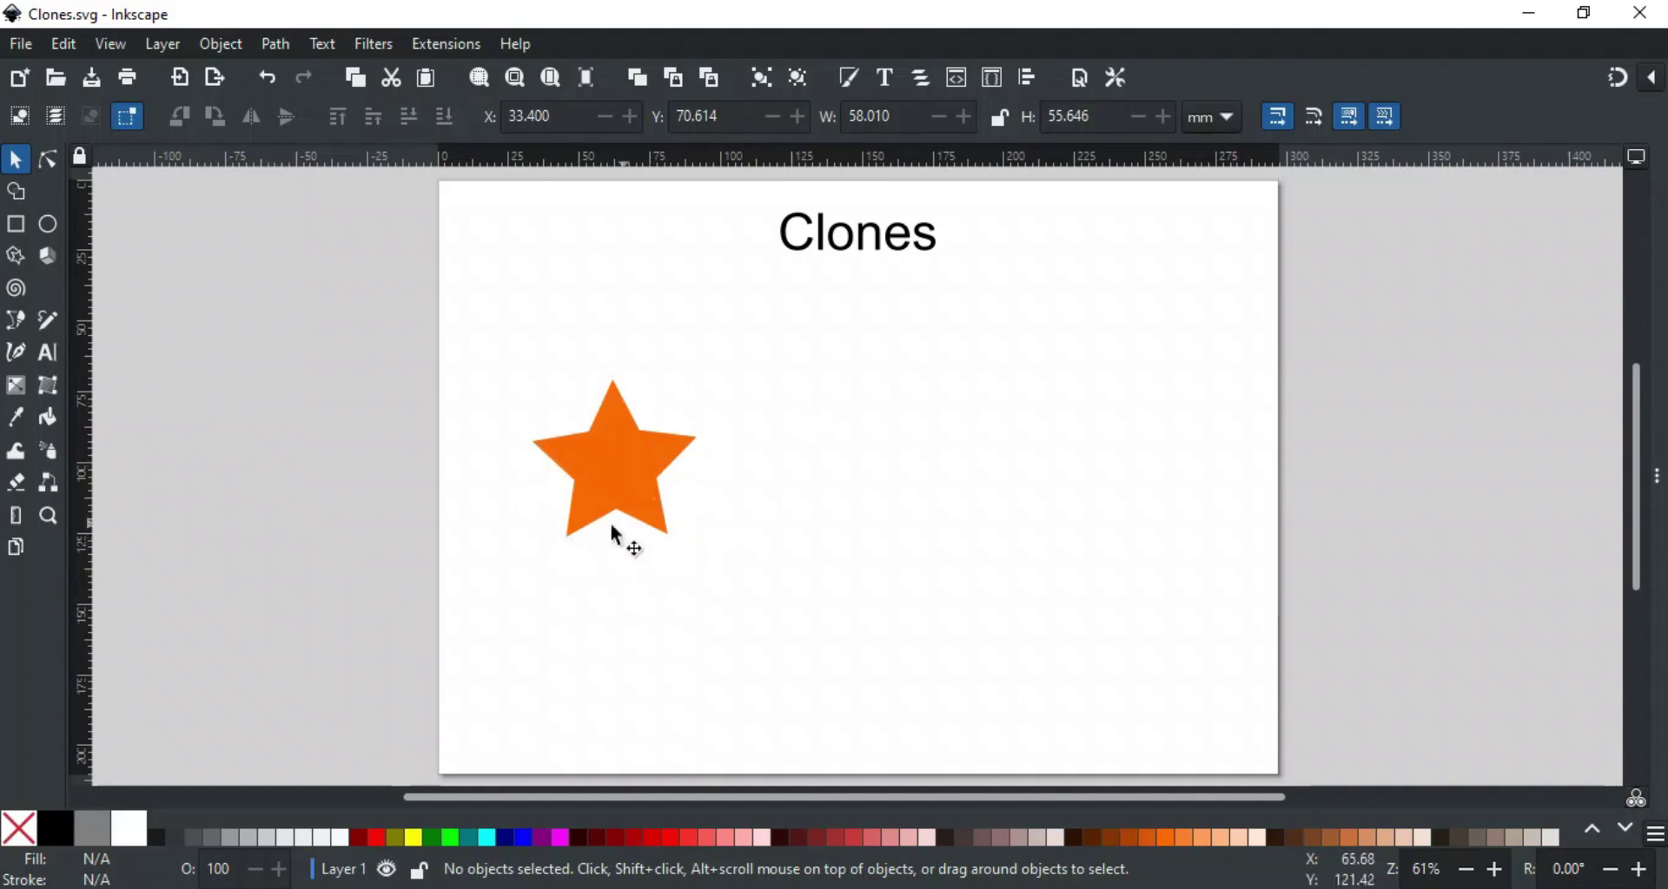
- Create a linked clone of the orange star with Edit > Clone > Create Clone, and drag it right
click(626, 481)
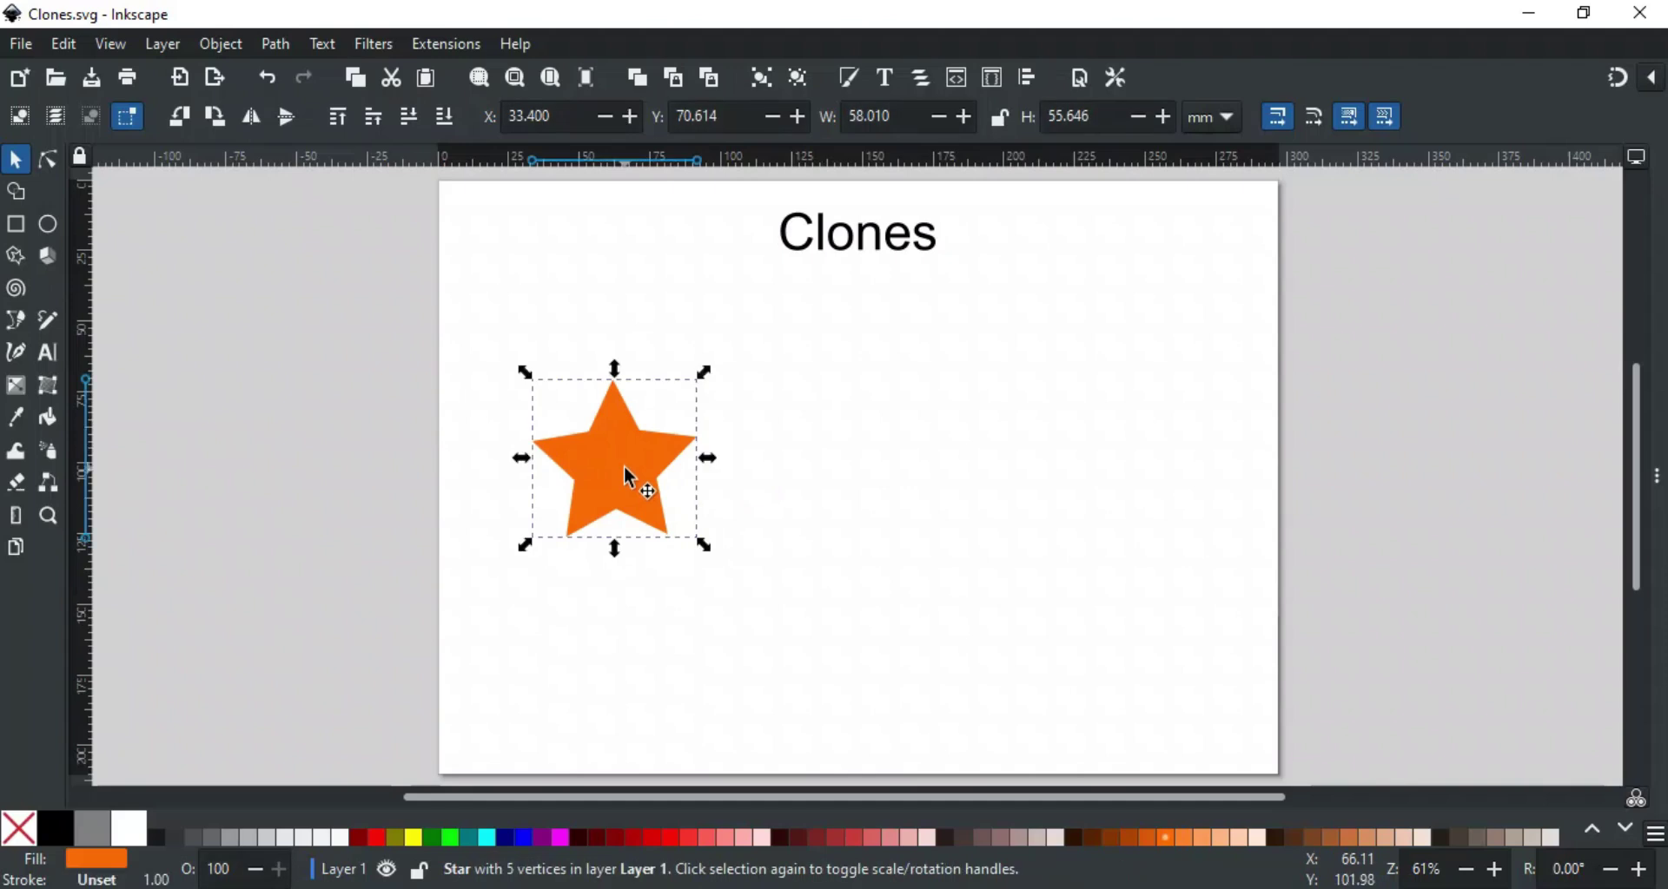
click(64, 43)
mouse_move(265, 358)
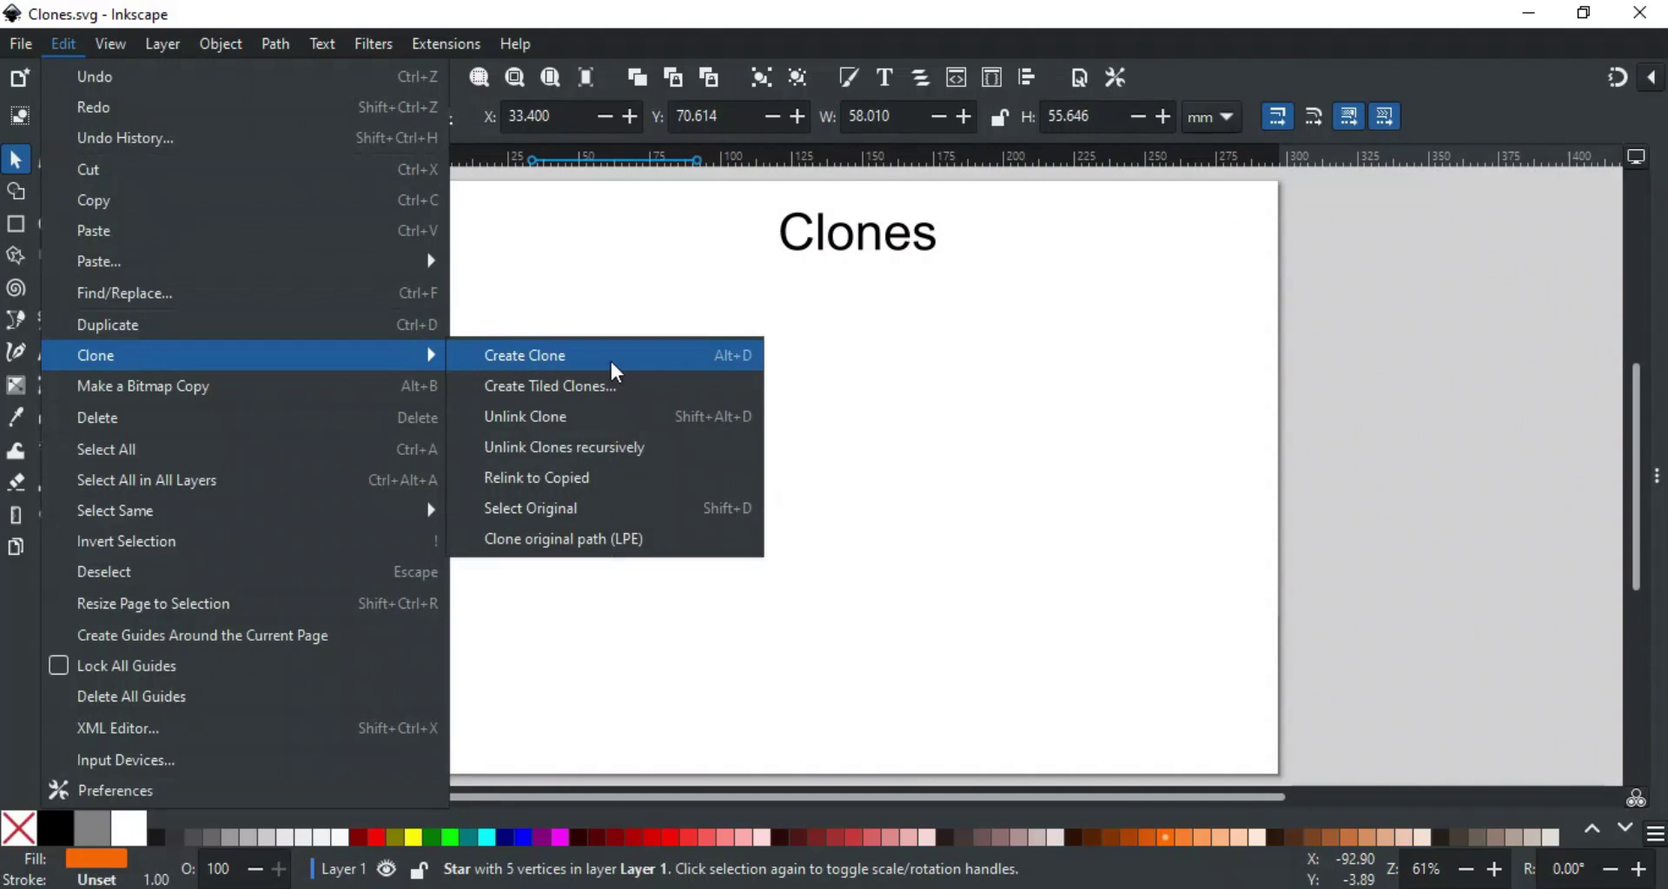
click(724, 349)
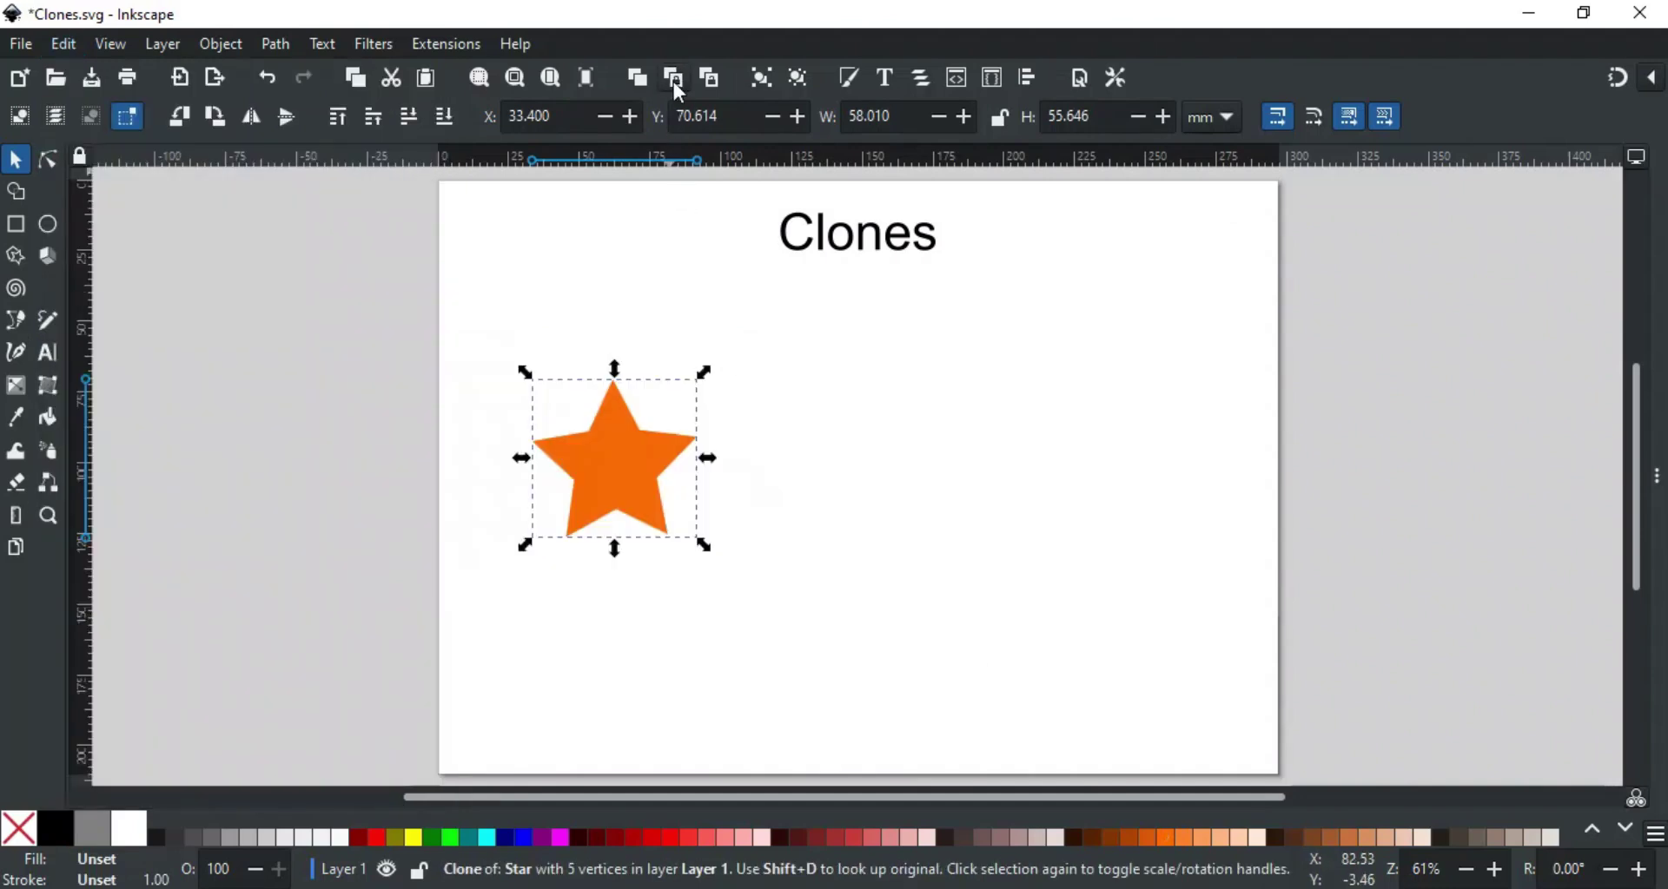
mouse_move(618, 460)
mouse_down()
mouse_move(739, 429)
mouse_move(1054, 451)
mouse_up()
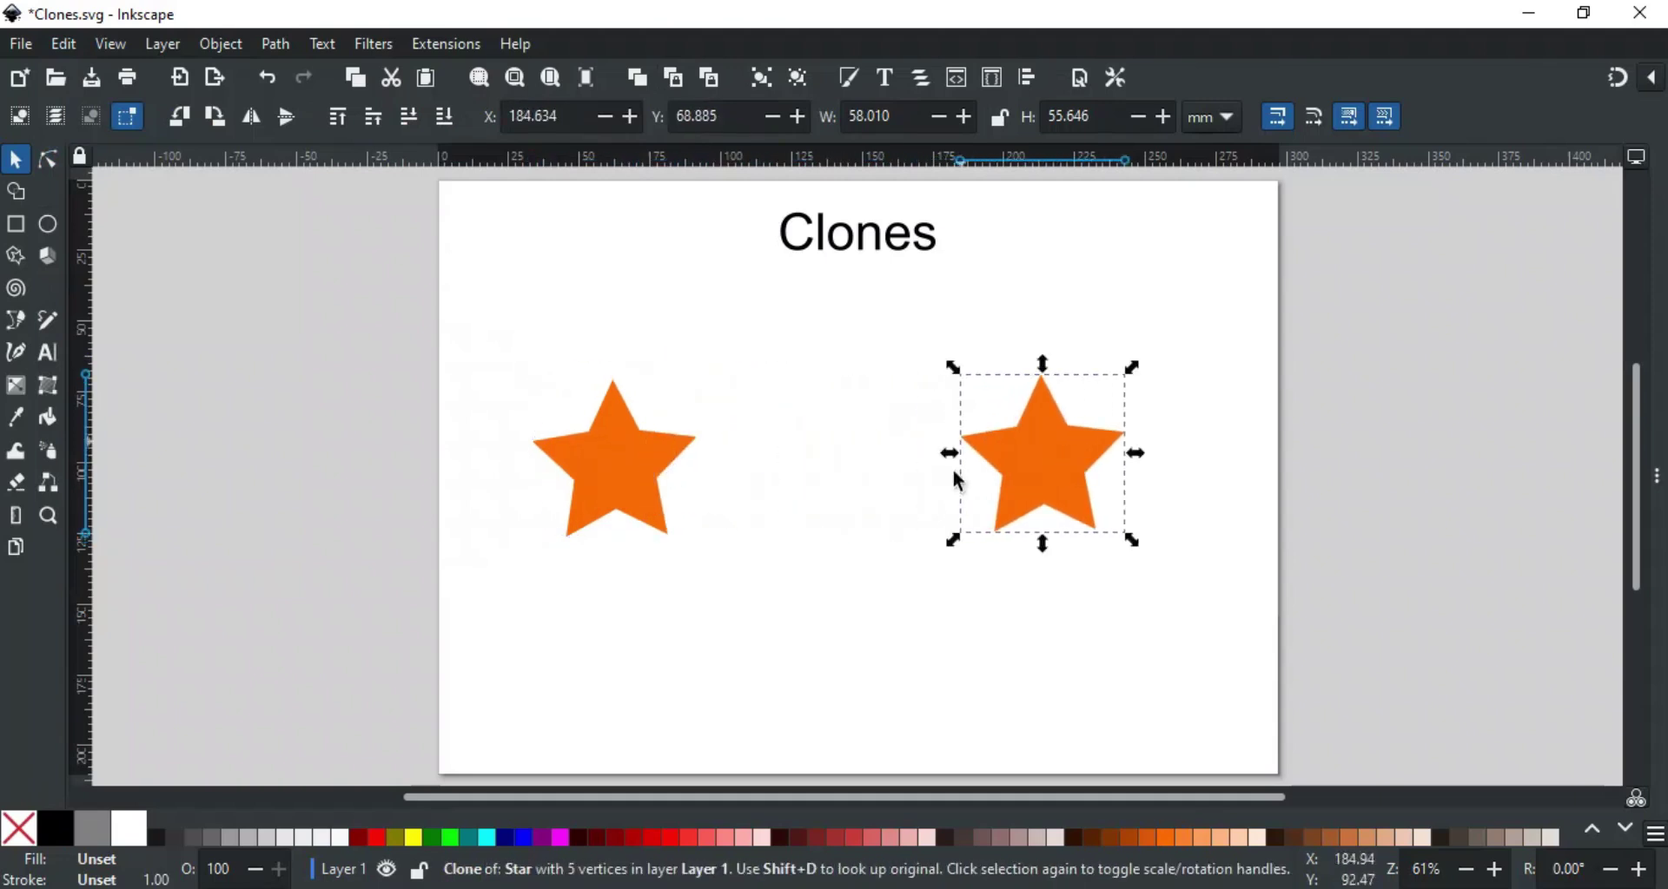
- Enlarge the original star to about 119% and tilt it by about 15°
click(602, 478)
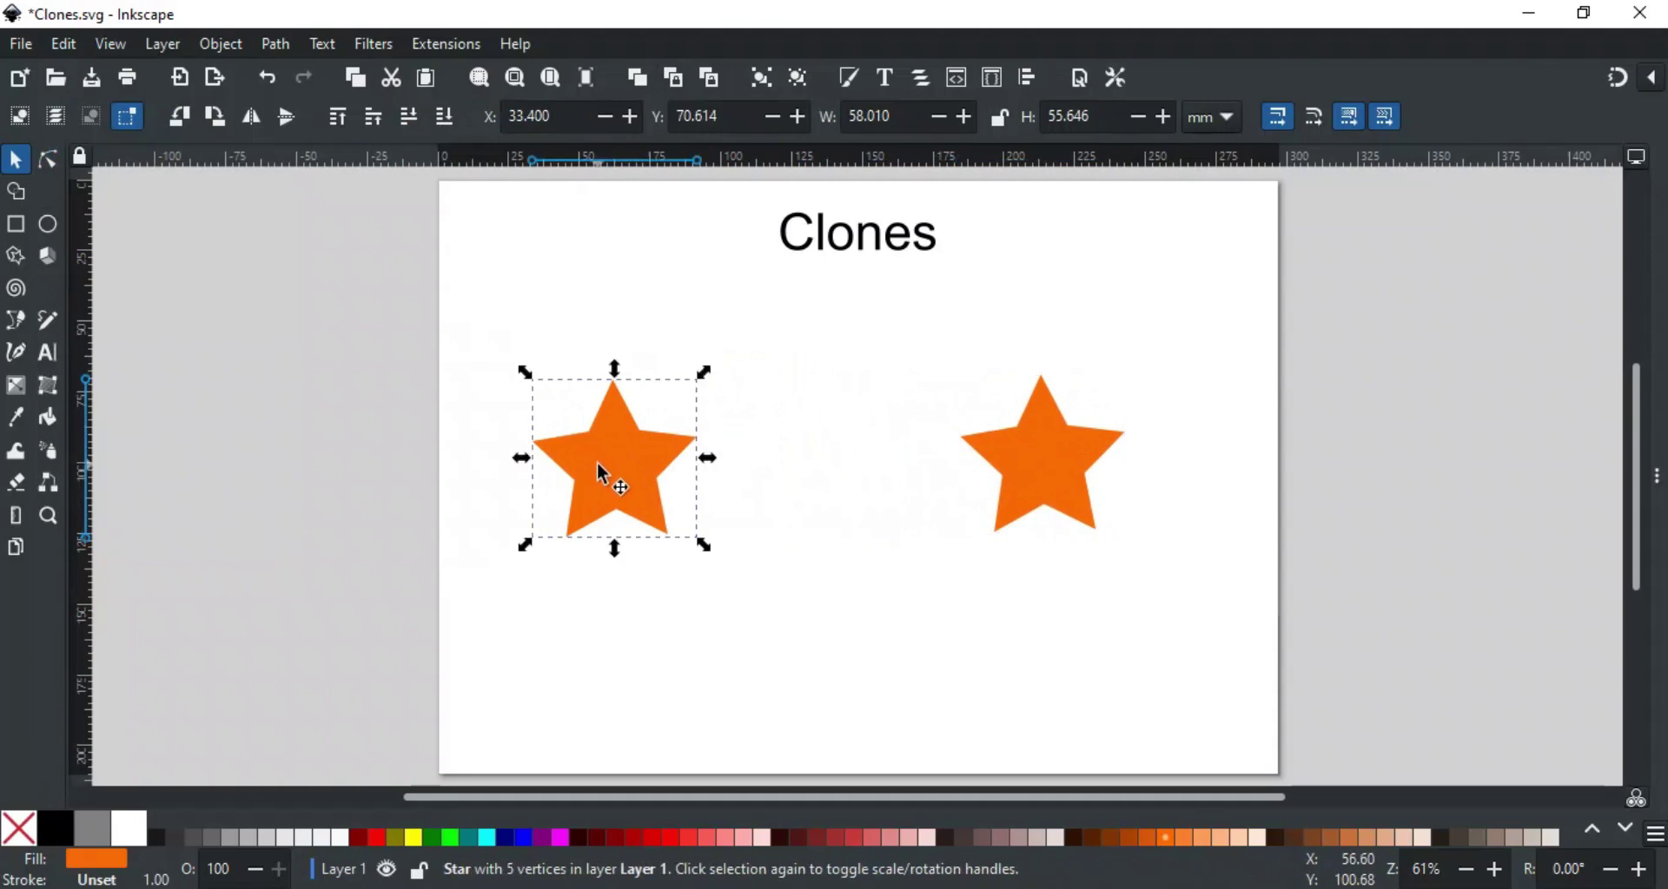
mouse_move(704, 372)
mouse_down()
mouse_move(744, 346)
mouse_move(779, 460)
mouse_up()
click(671, 478)
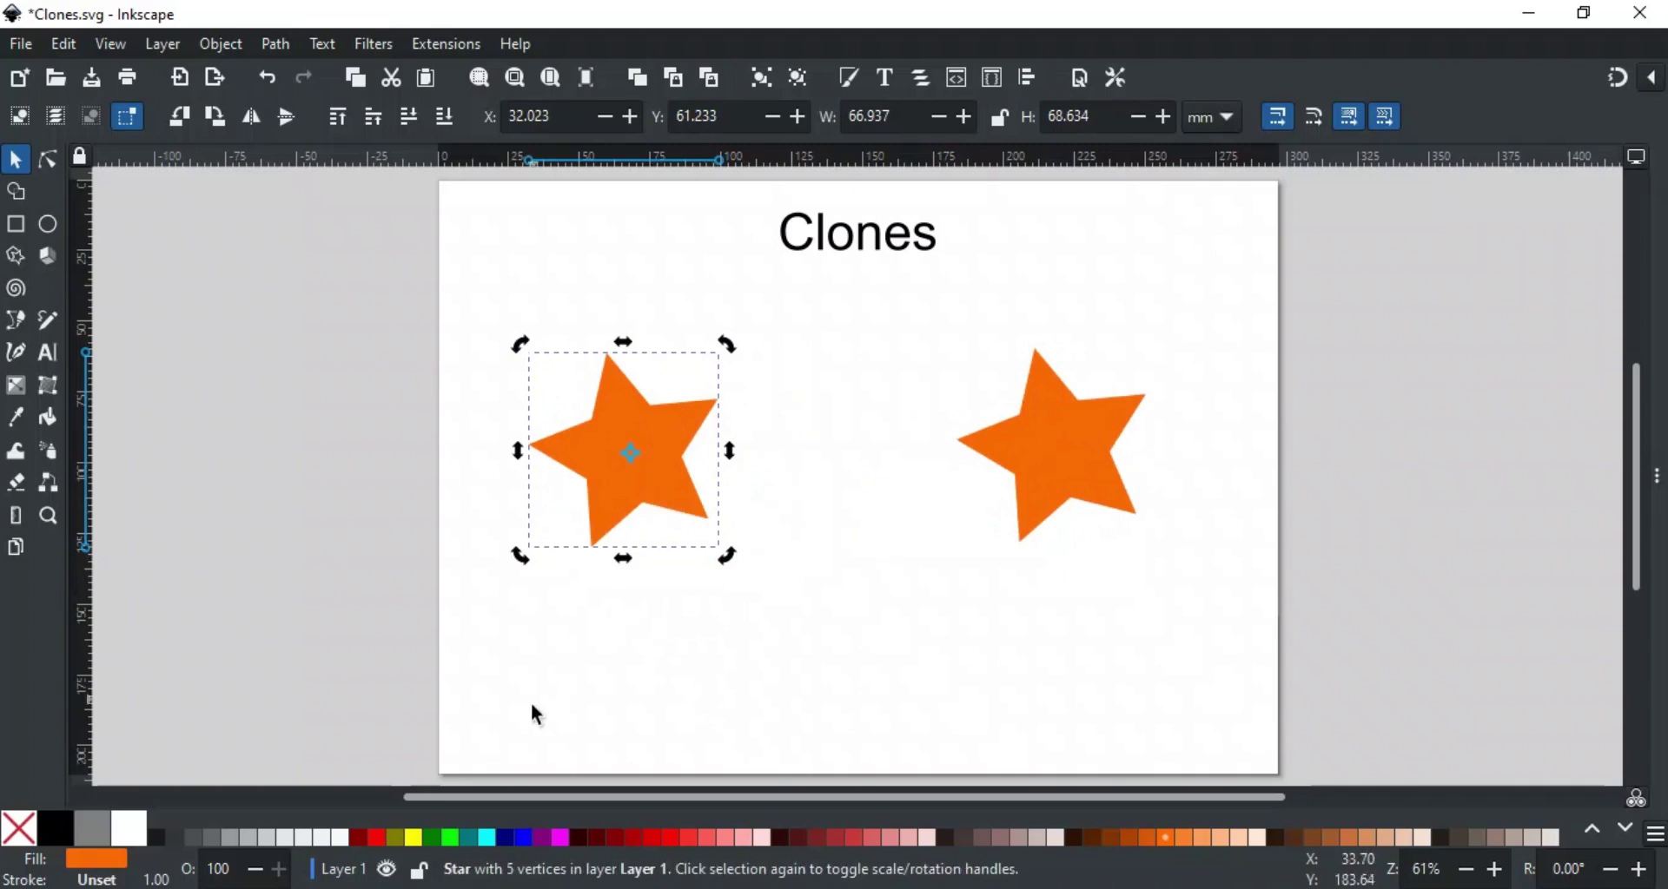
- Recolour the original star from teal to green to olive, with the clone following
click(468, 837)
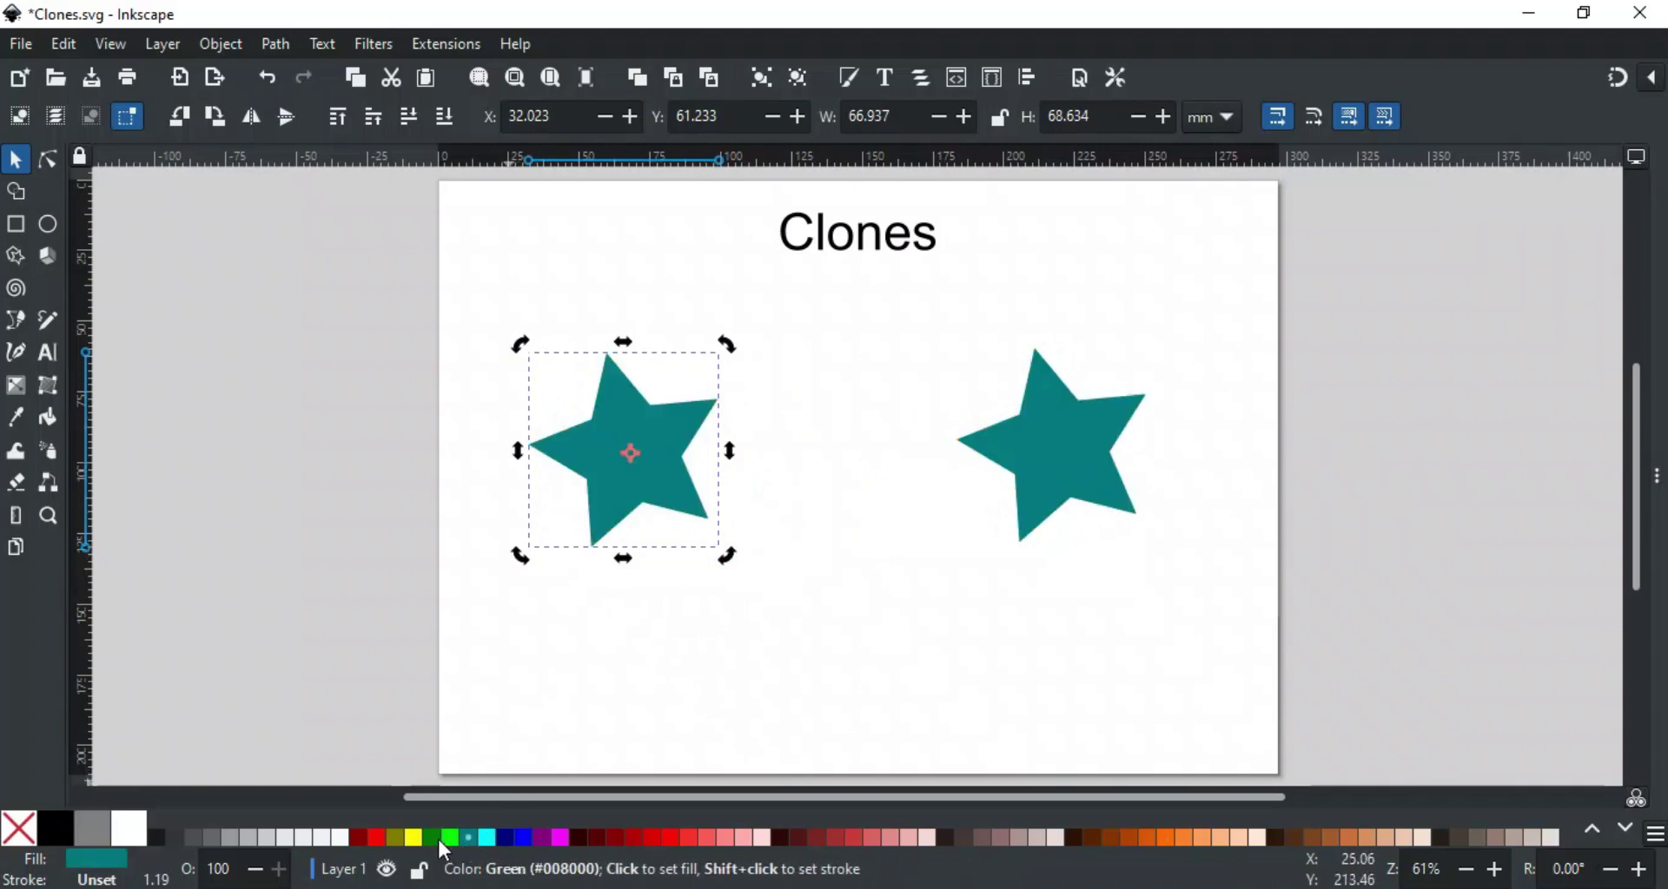
click(436, 836)
click(402, 832)
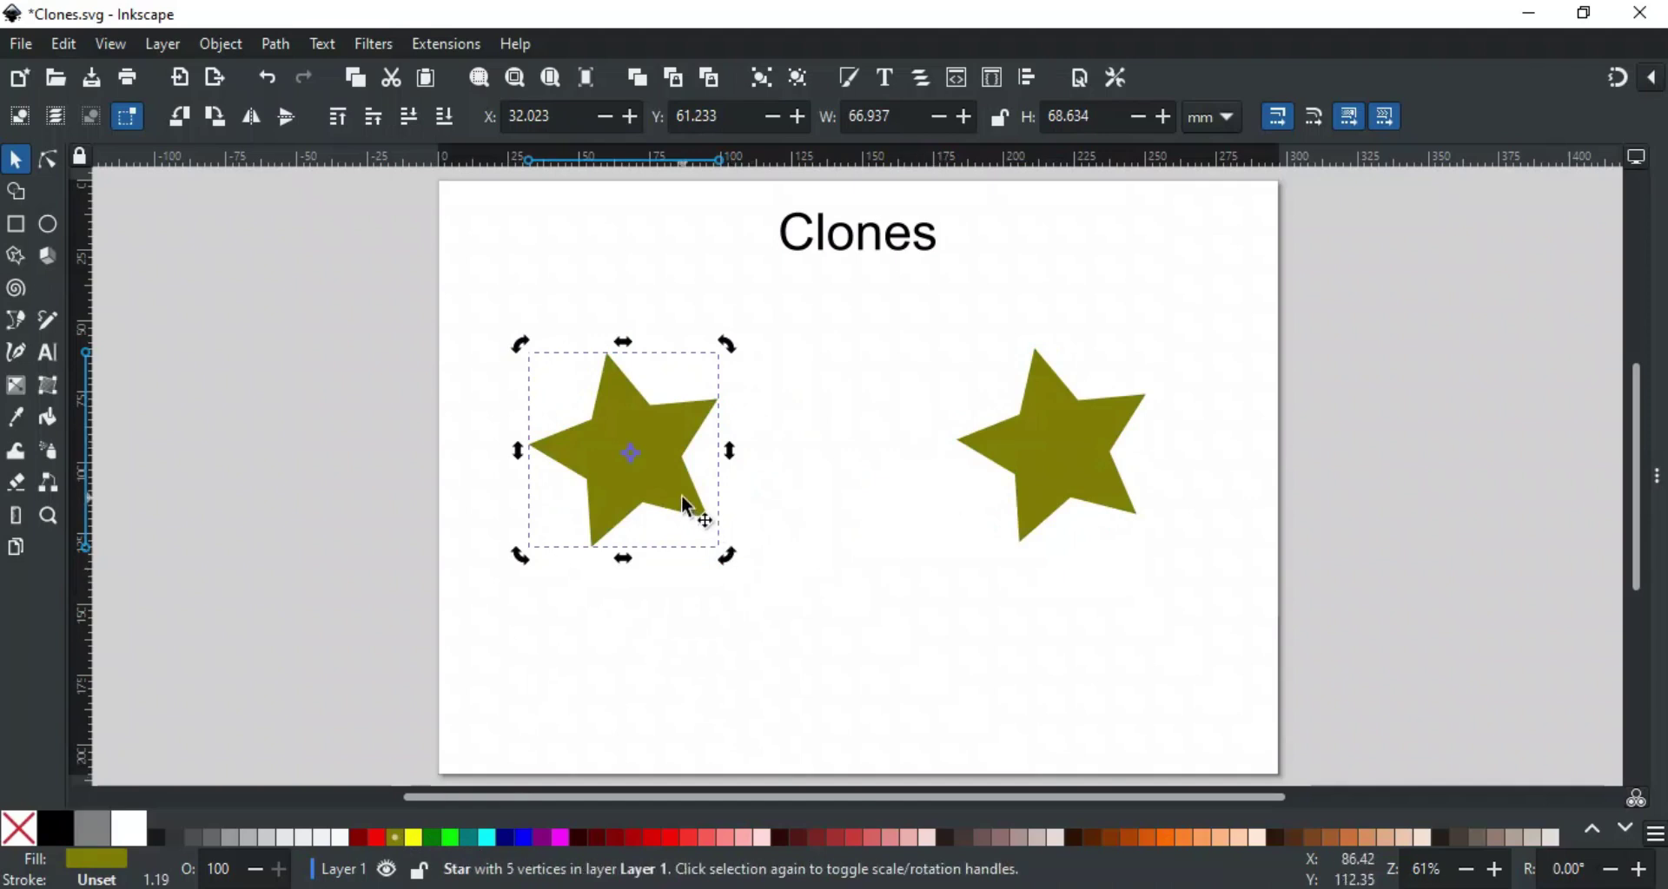
- Rotate the original star back upright, shrink it to about 67%, and deselect it
drag(728, 347, 738, 387)
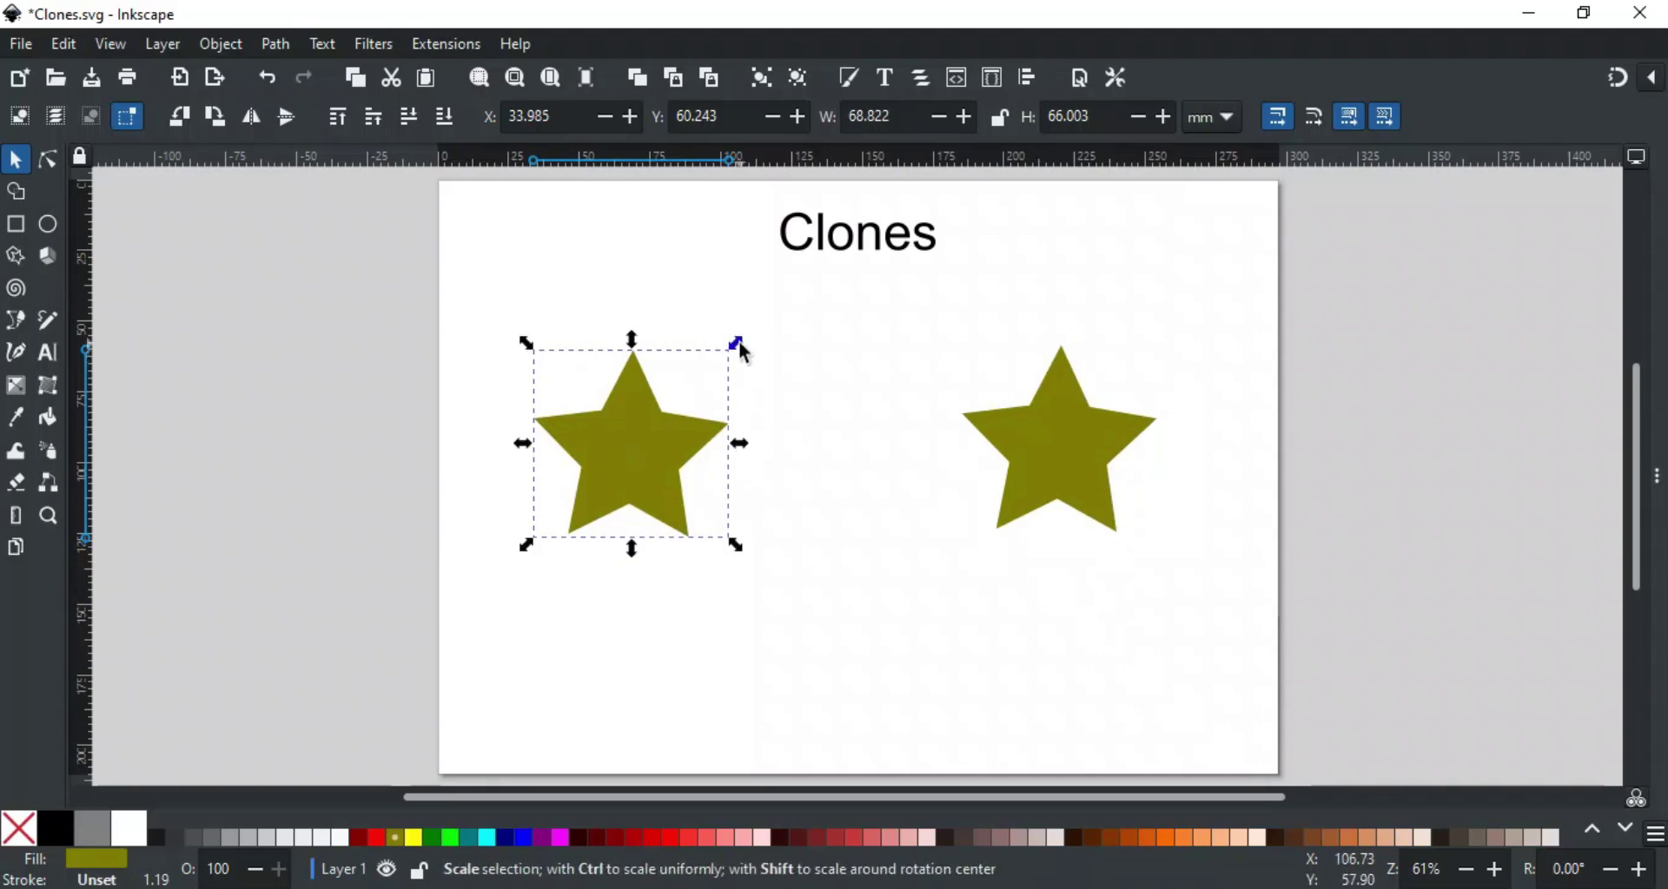
drag(734, 345, 703, 412)
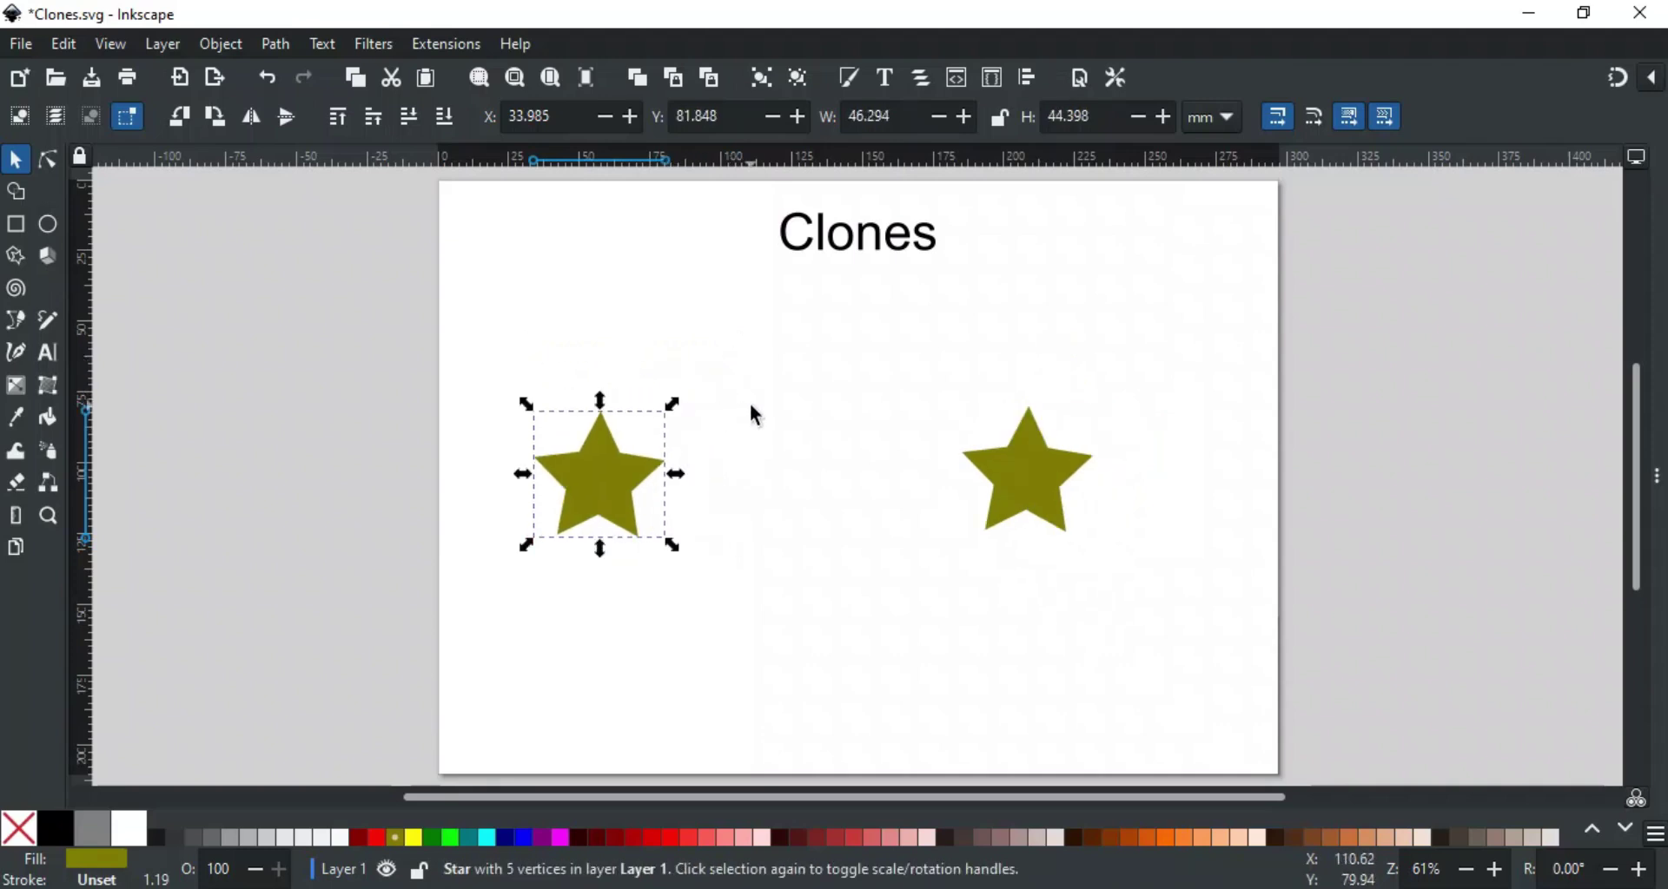
click(752, 408)
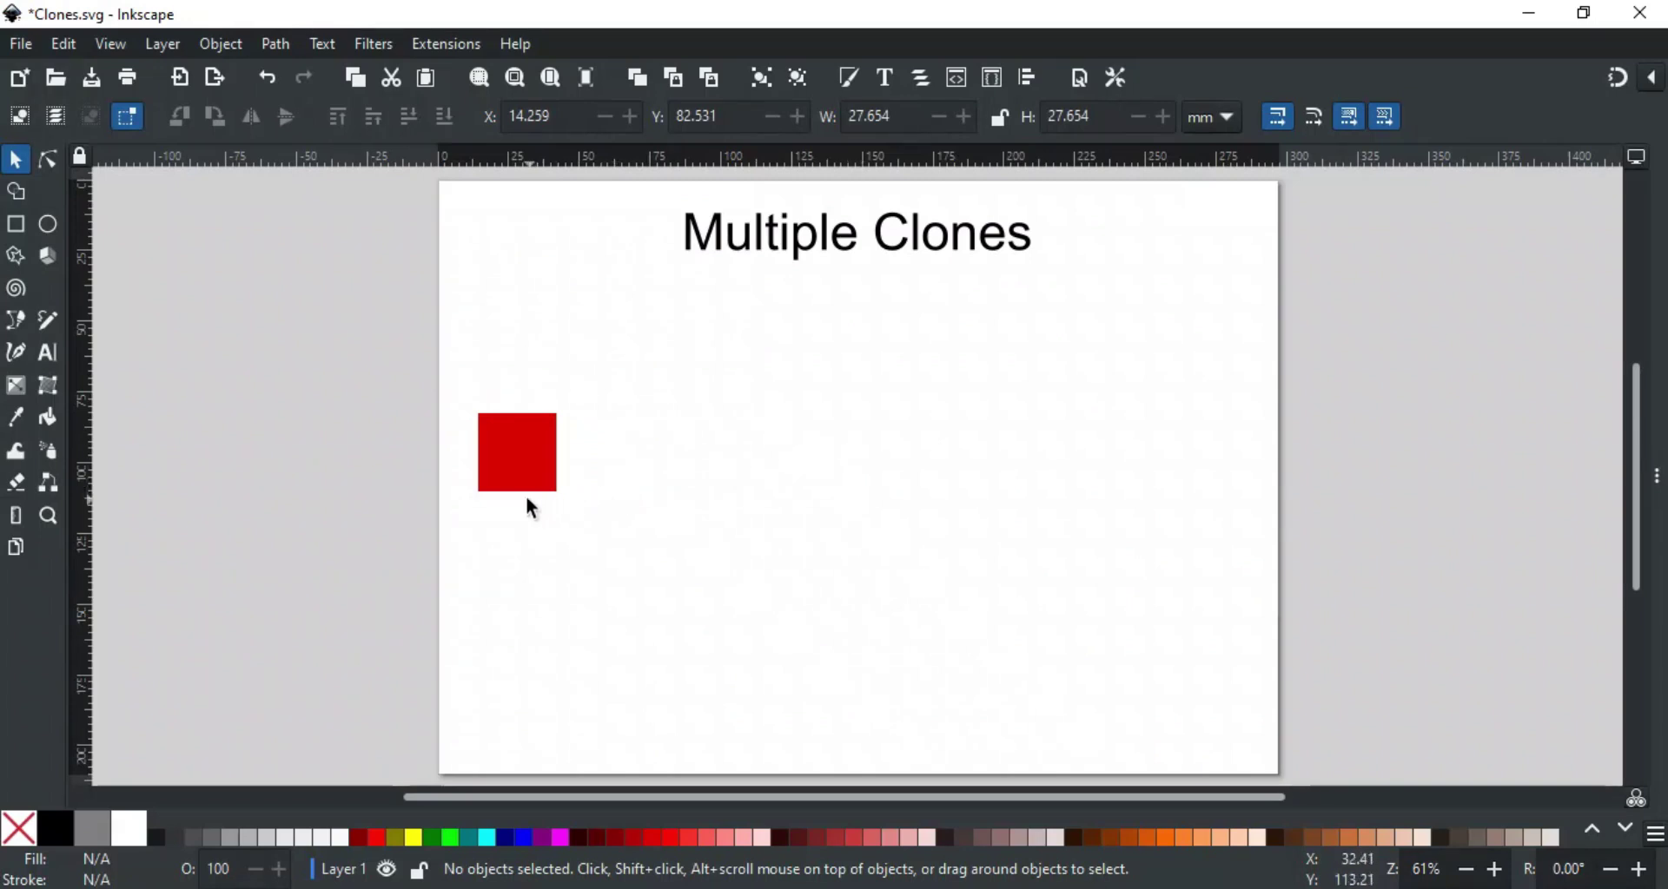
- Select the red square and press Alt+D three times for a clone of a clone of a clone
click(528, 453)
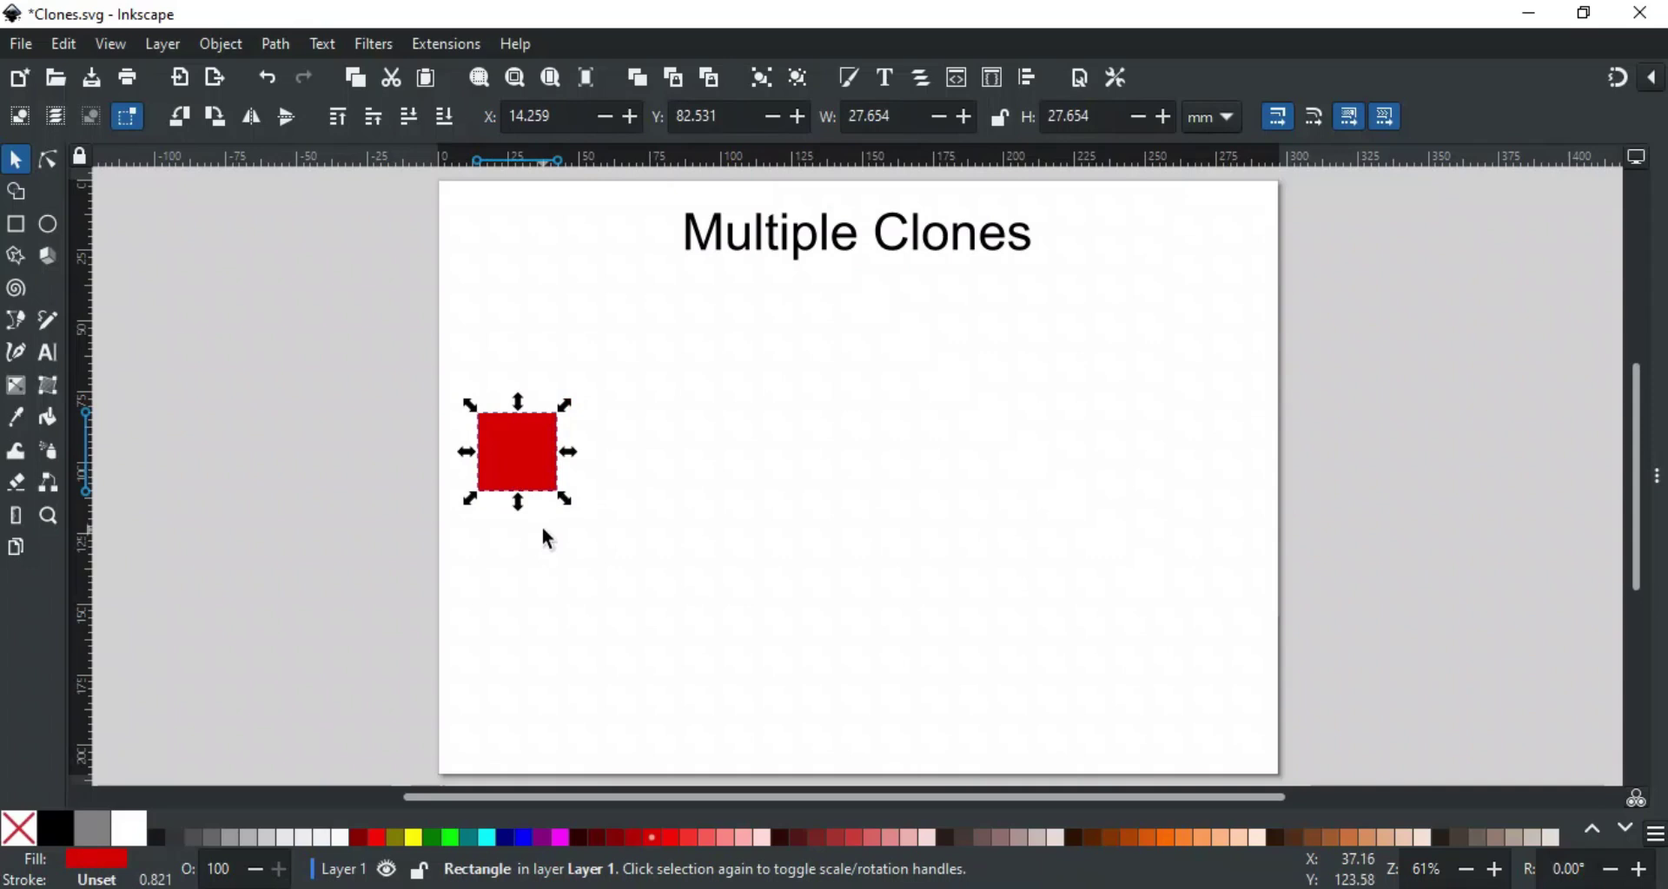
key(alt)
key(alt+d)
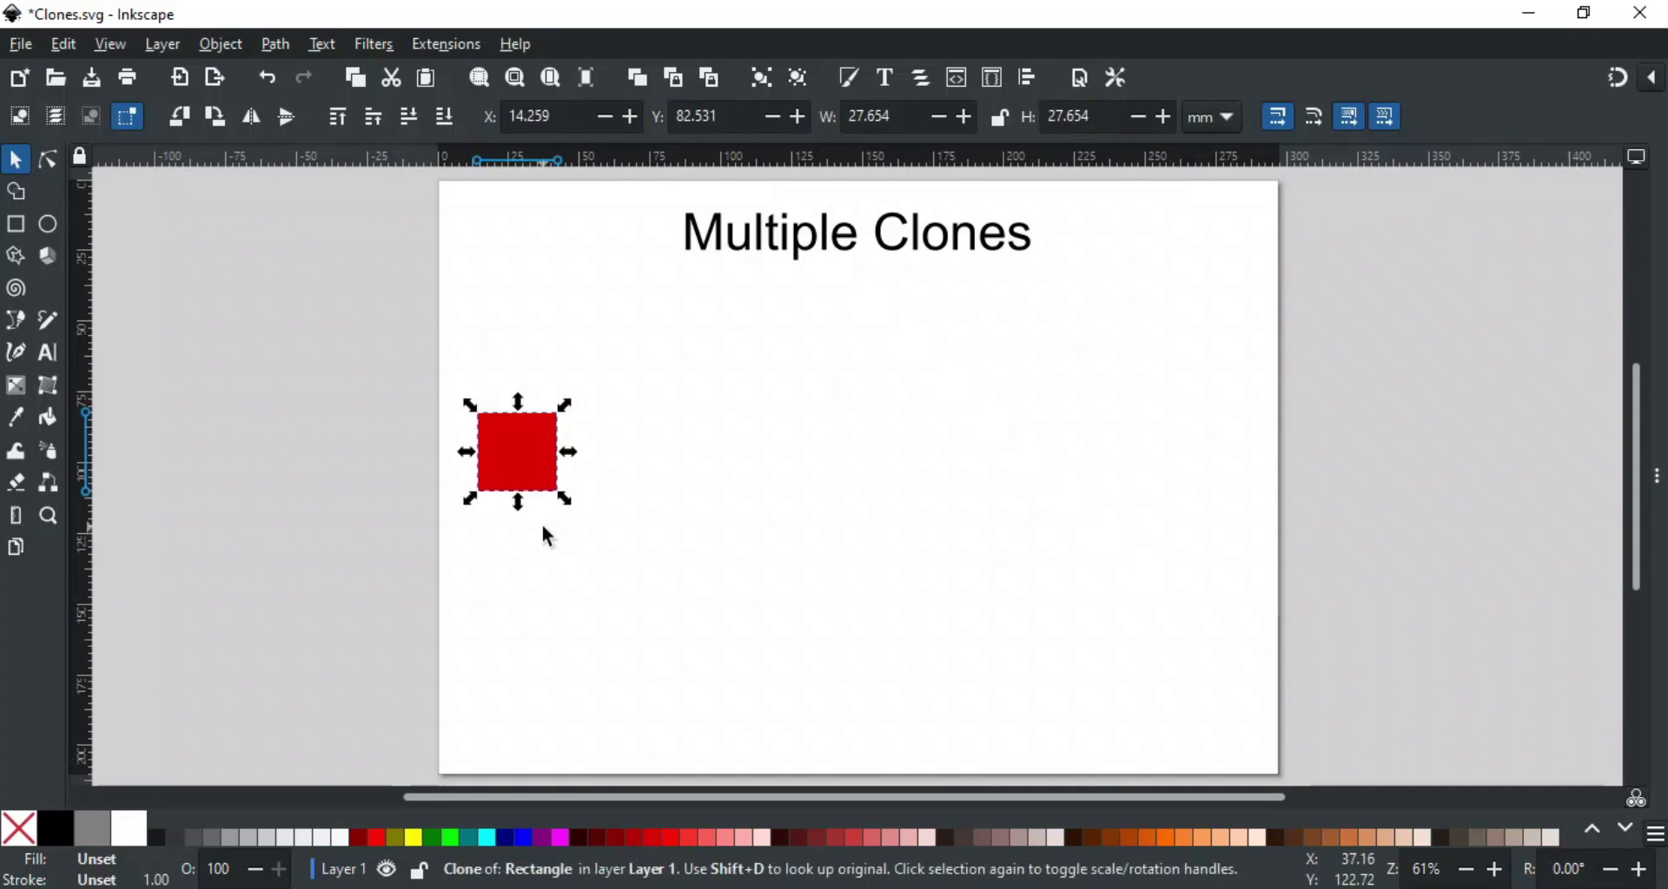
key(alt+d)
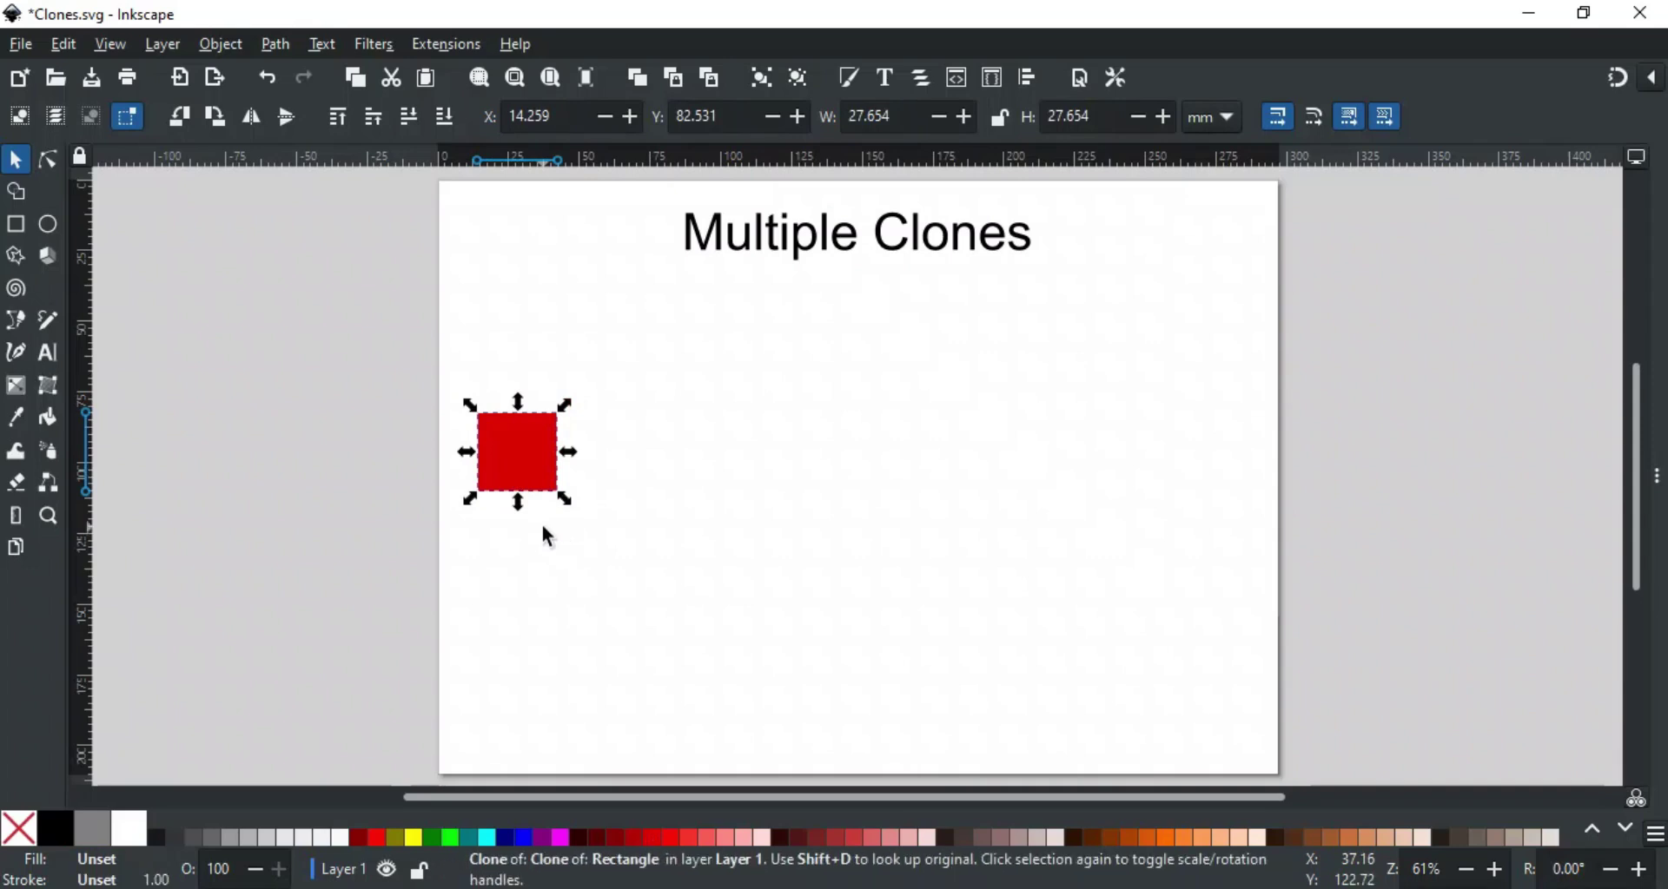
key(alt+d)
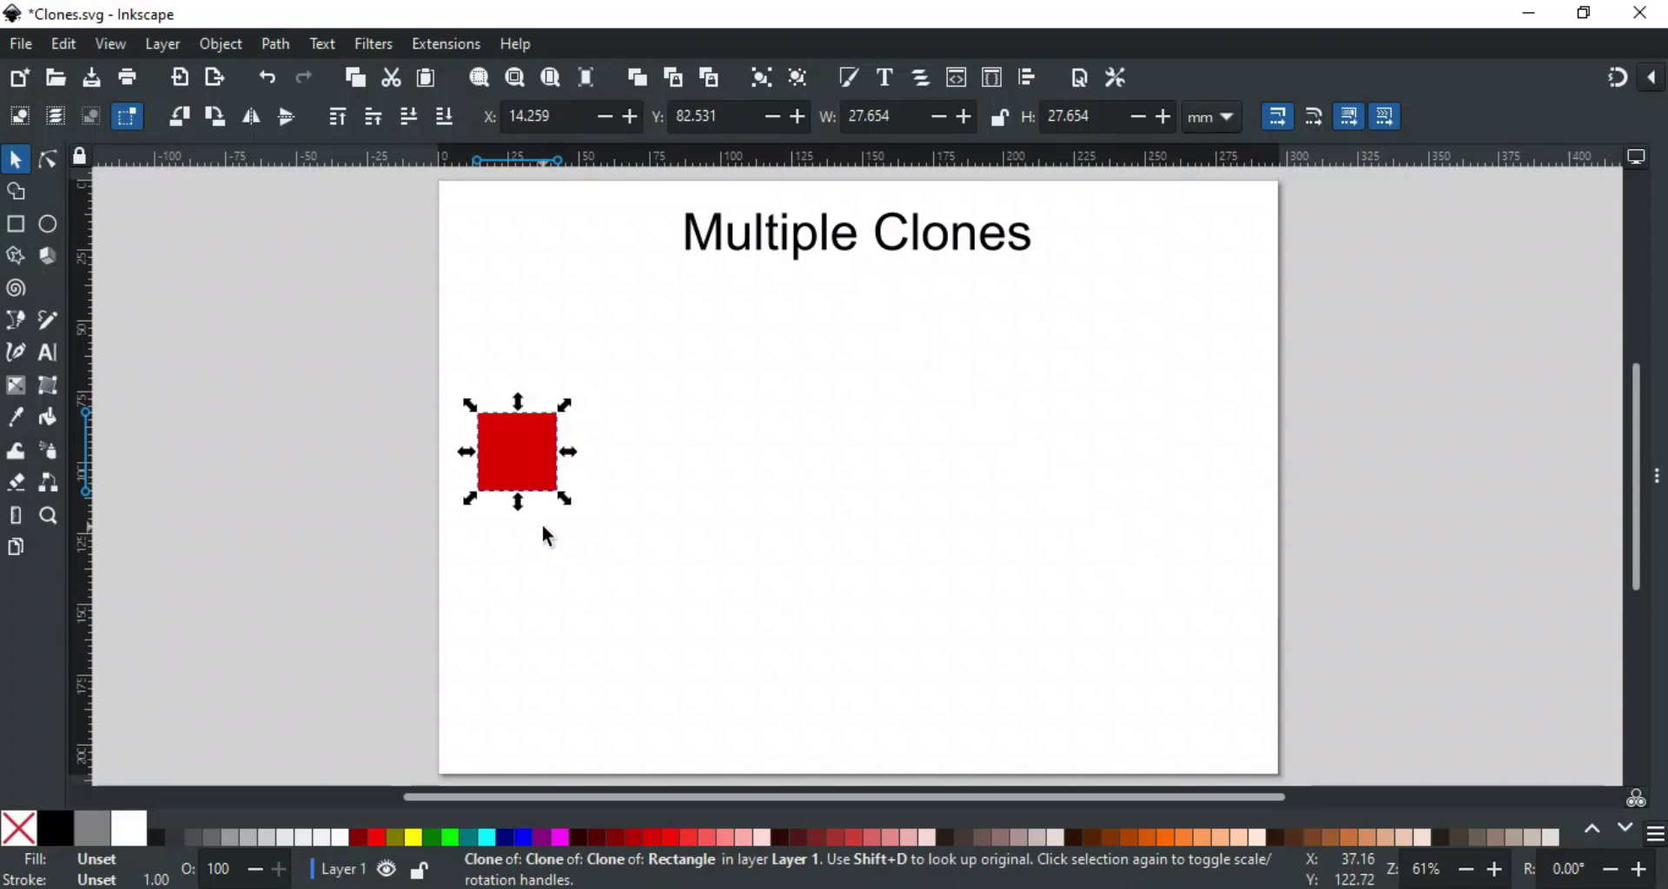
- Drag the three stacked clones apart down the page, then stamp extra copies with Space while dragging
mouse_move(558, 487)
mouse_down()
mouse_move(681, 410)
mouse_move(663, 440)
mouse_up()
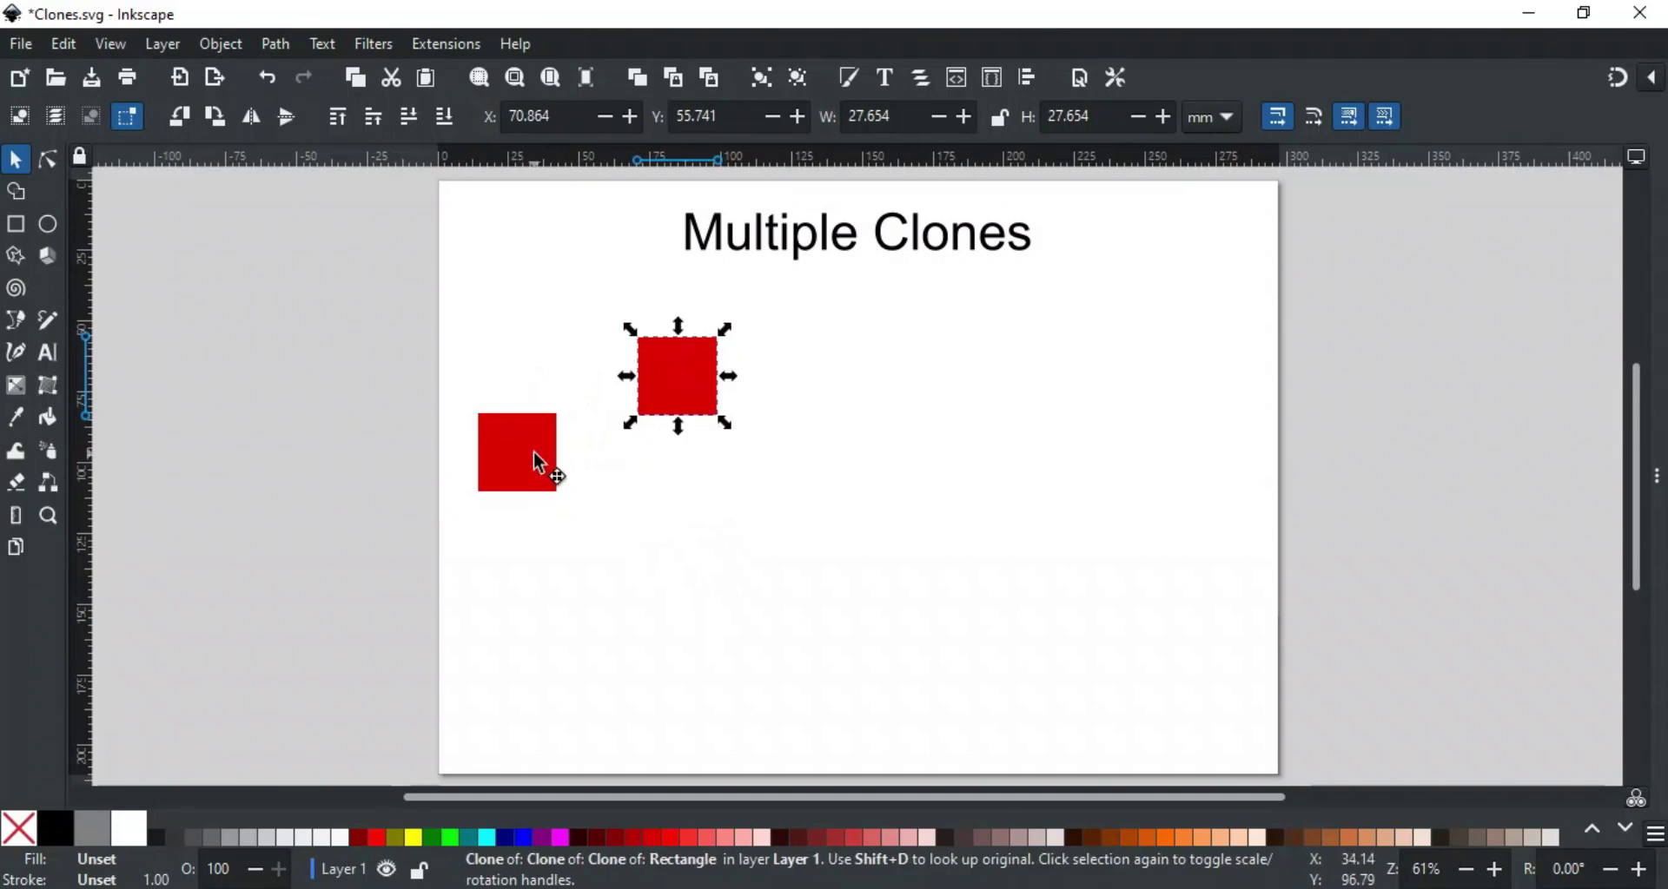
drag(561, 474, 664, 529)
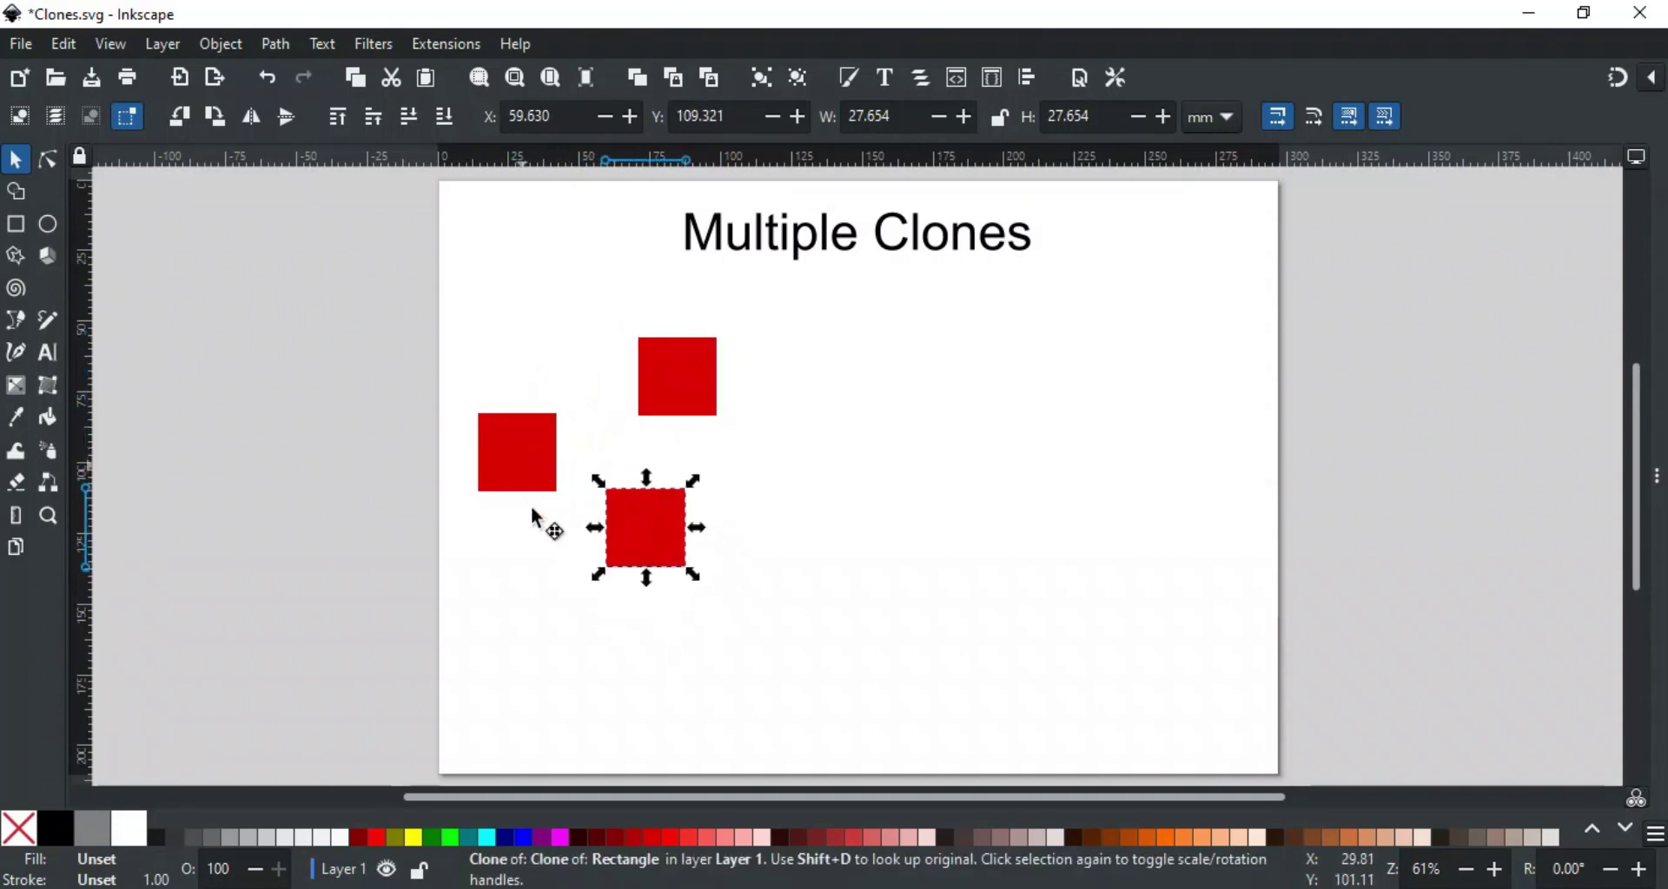
mouse_move(532, 519)
mouse_down()
mouse_move(558, 651)
mouse_move(608, 702)
mouse_up()
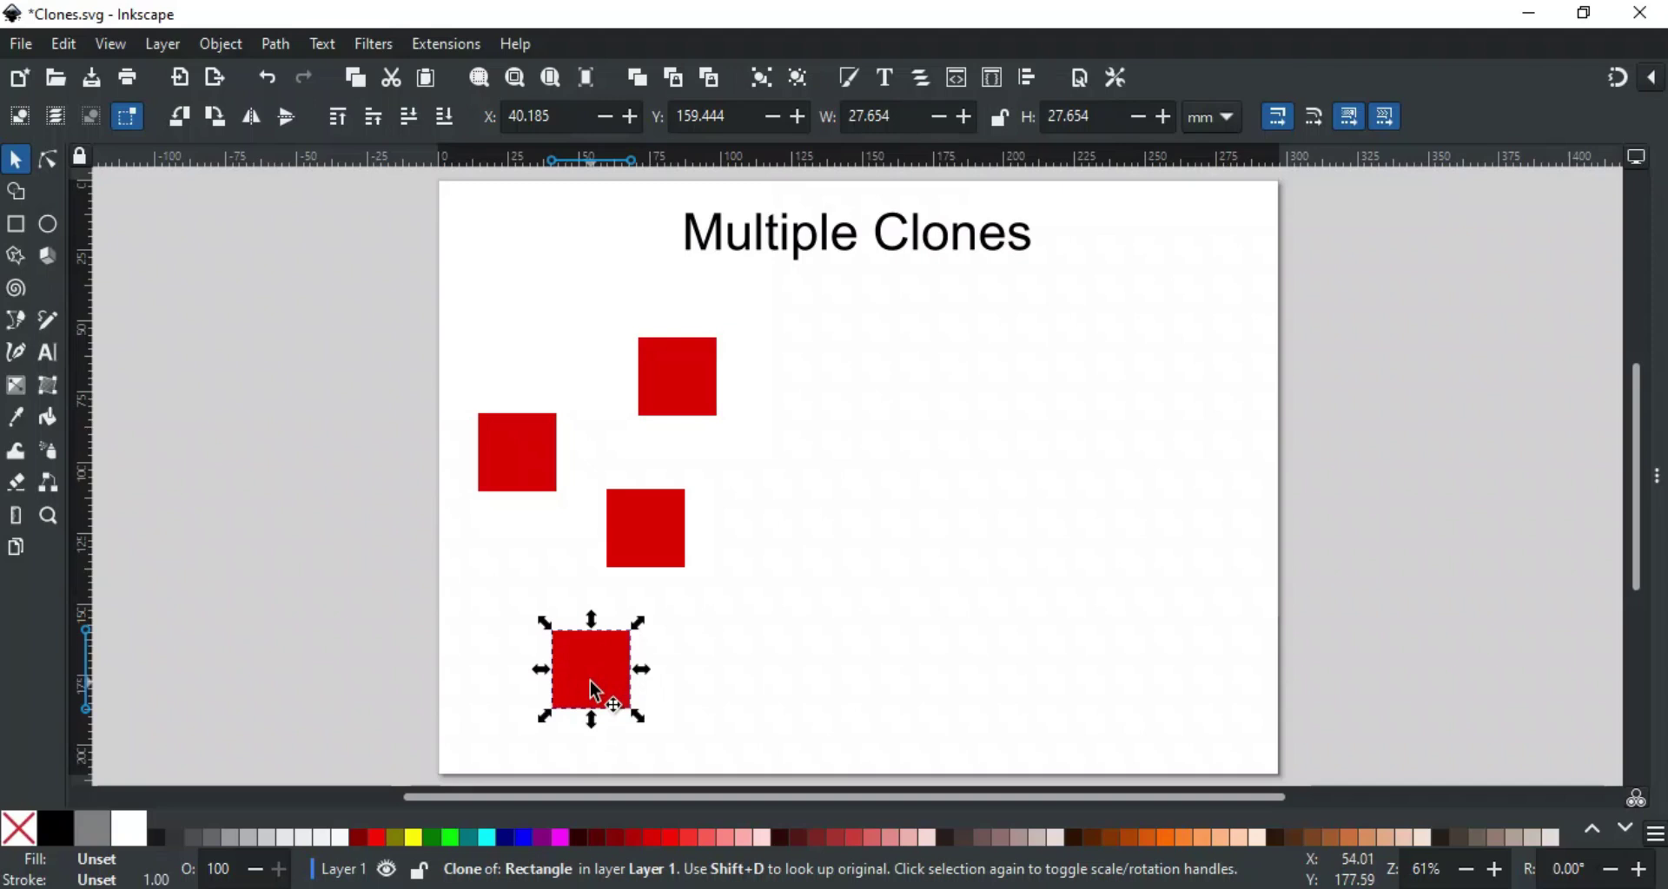
mouse_move(591, 679)
mouse_down()
mouse_move(768, 661)
mouse_move(867, 388)
mouse_move(1008, 369)
mouse_move(969, 622)
mouse_move(1100, 693)
mouse_move(1164, 392)
mouse_up()
key(space)
key(space)
key(space)
key(space)
key(space)
key(space)
key(space)
key(space)
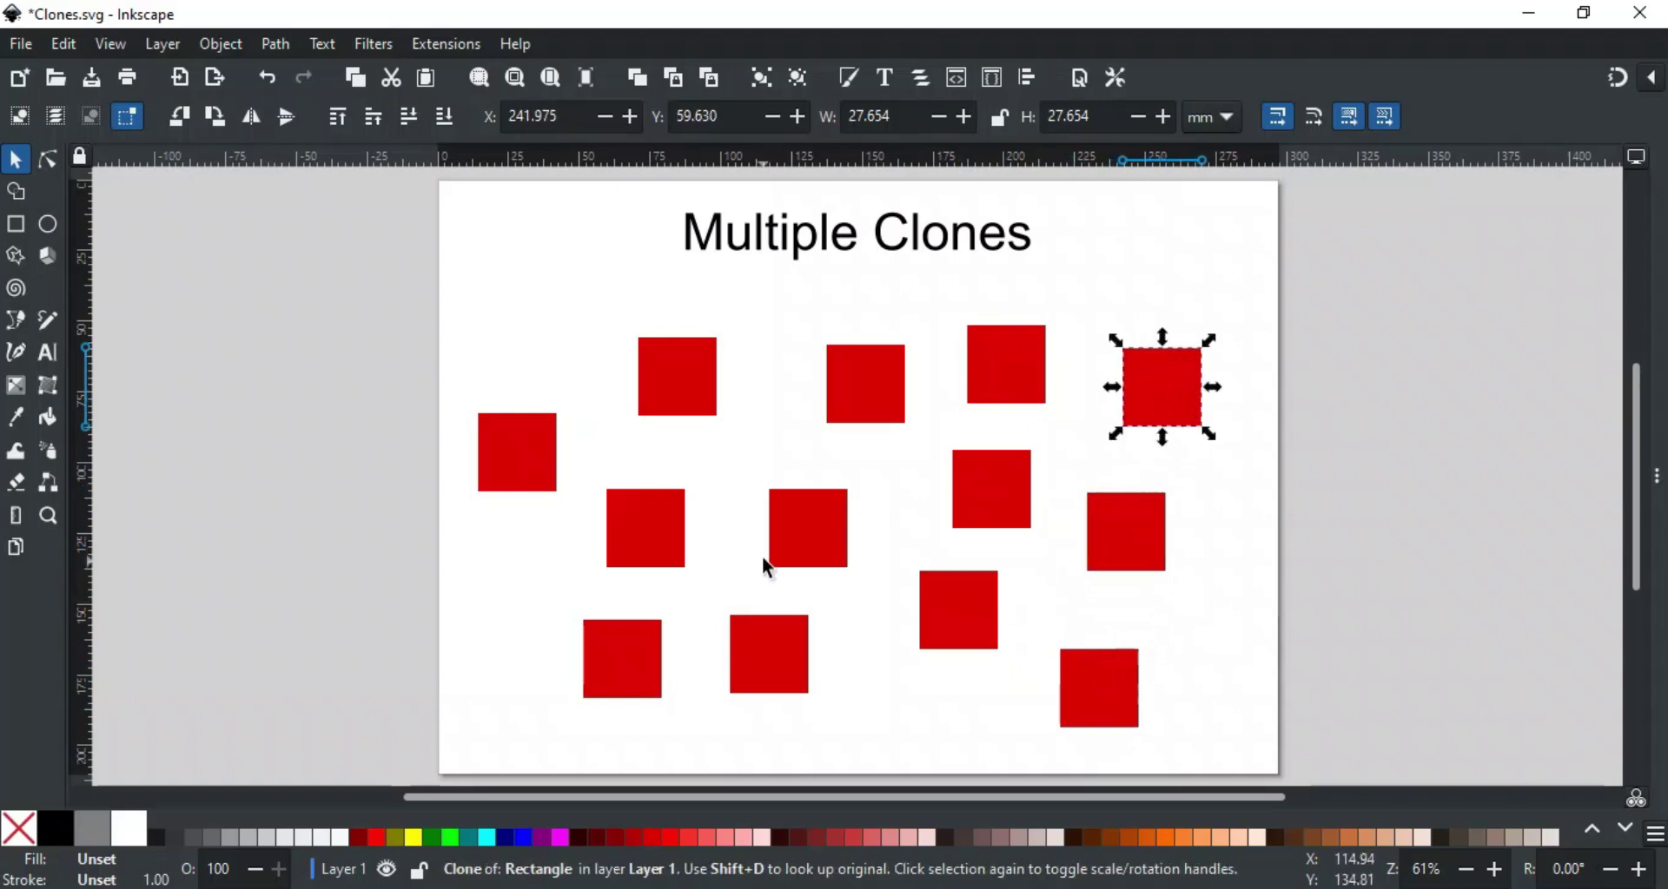
- Widen the original red square to 35 mm and turn it blue, with all clones following
click(873, 682)
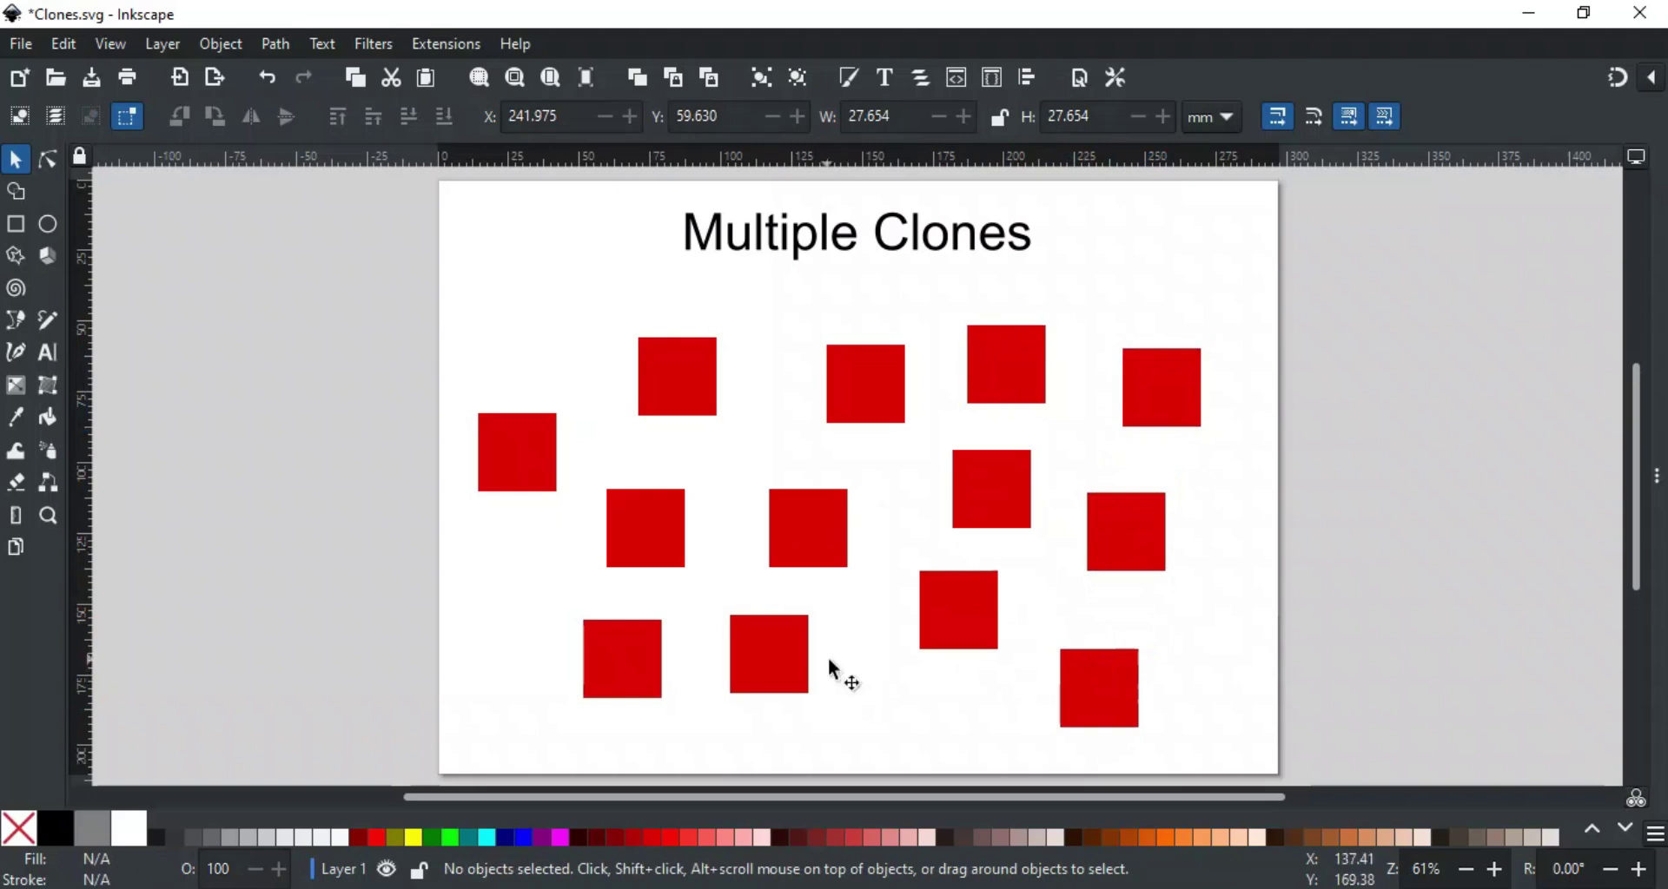
click(538, 445)
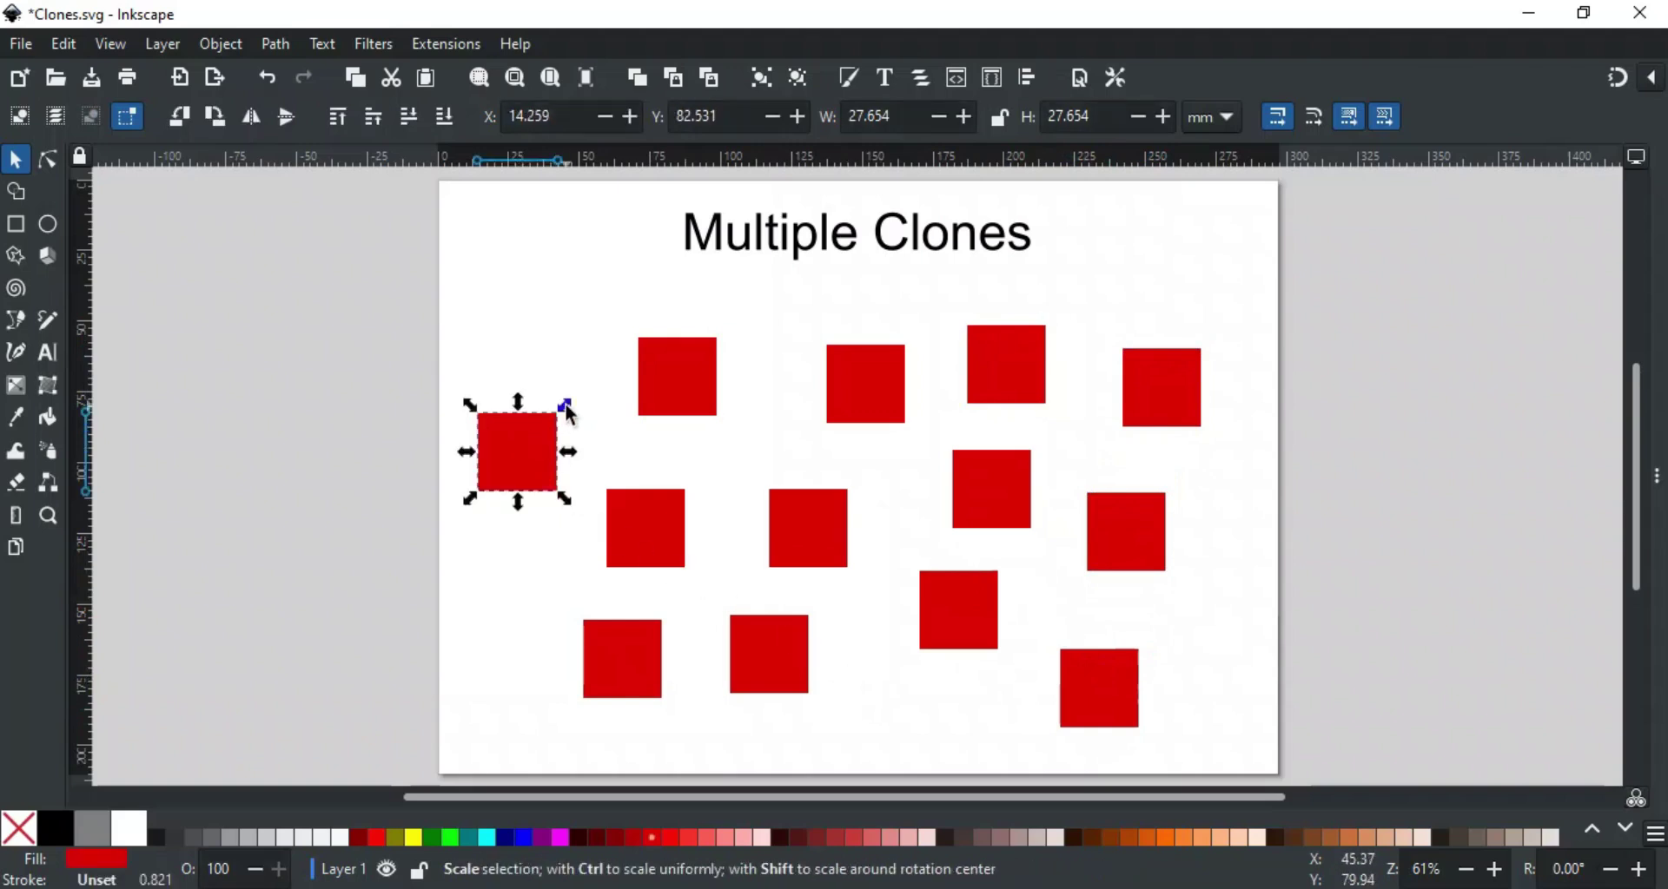
drag(563, 406, 533, 422)
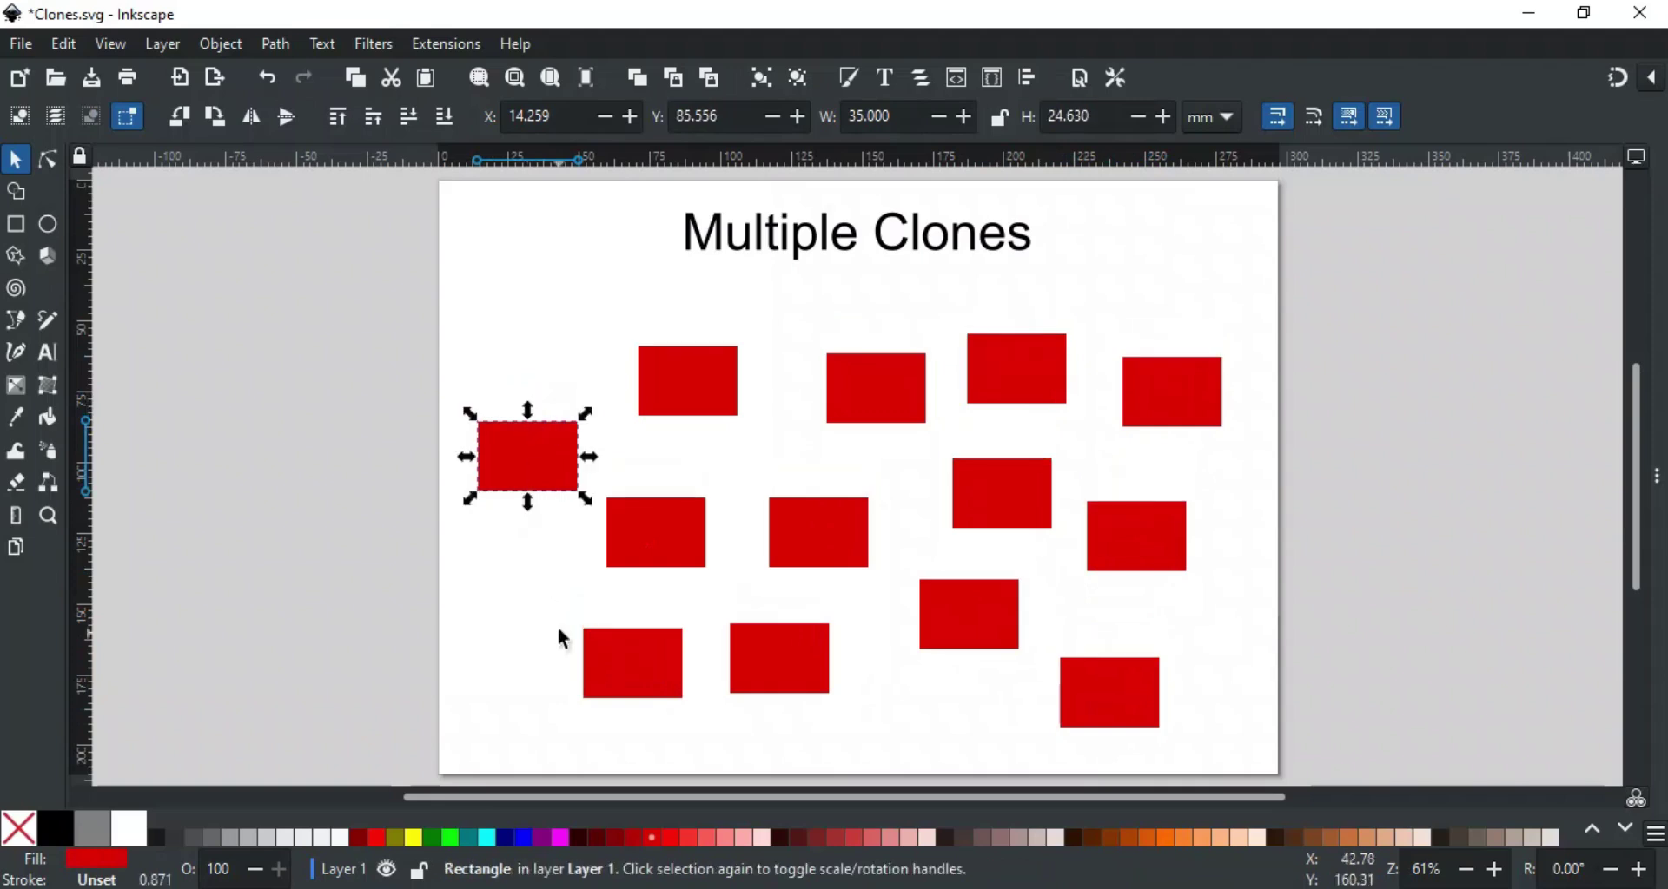
click(523, 837)
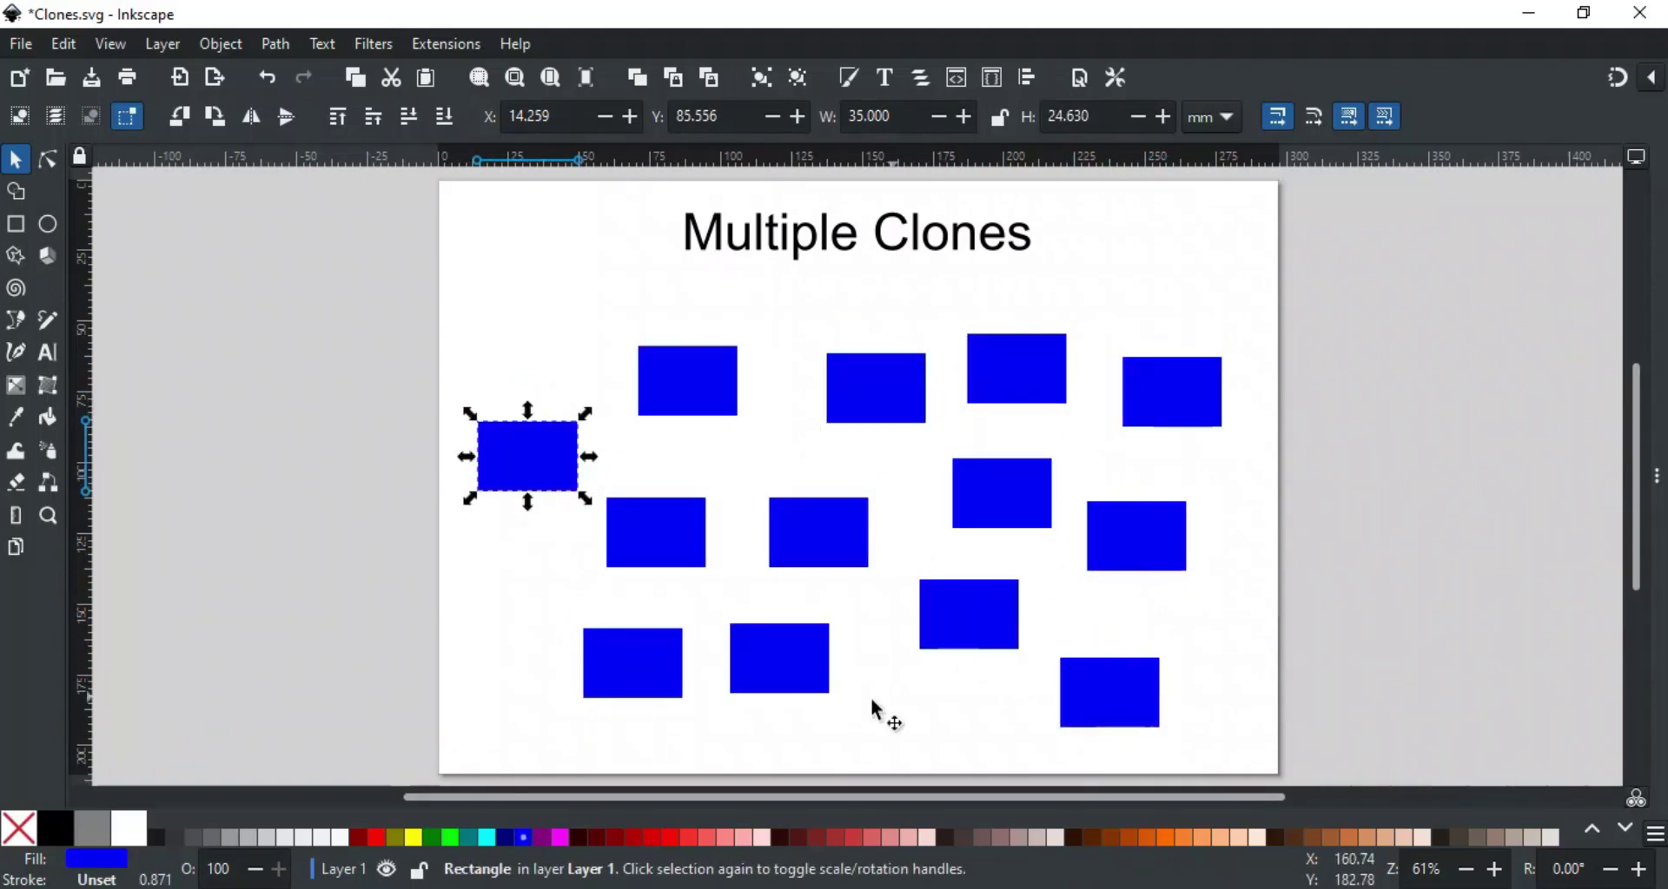
- Shrink the bottom clone, rotate the middle clone 45°, and enlarge the lower-right clone individually
click(873, 597)
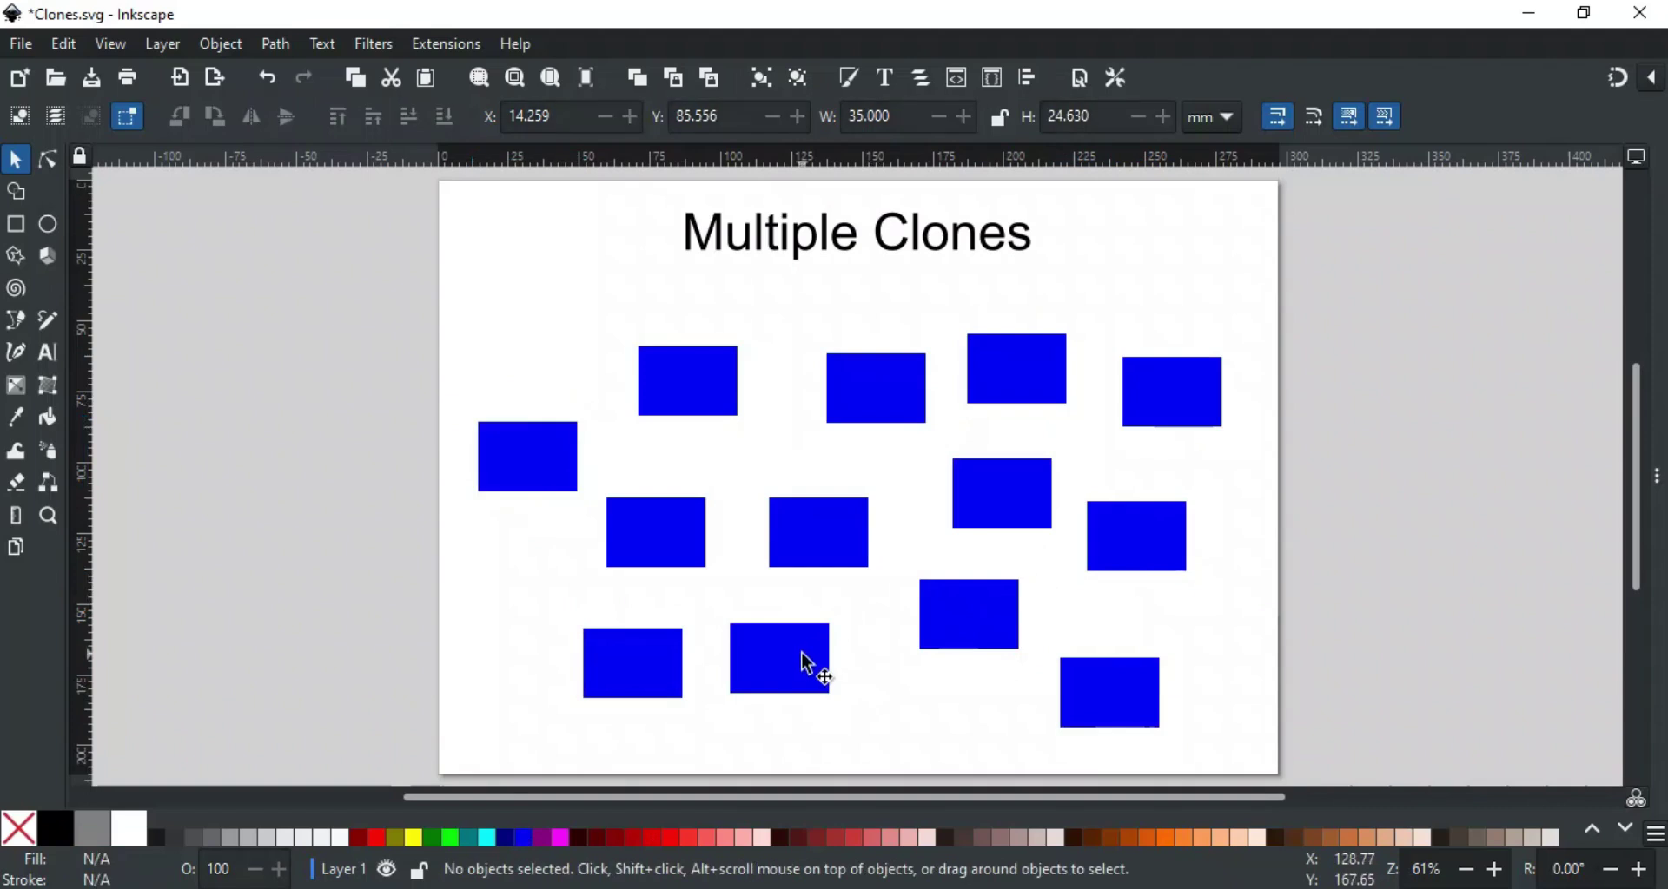
click(808, 660)
drag(834, 620, 799, 653)
click(851, 534)
click(856, 530)
drag(873, 491, 891, 526)
click(1004, 601)
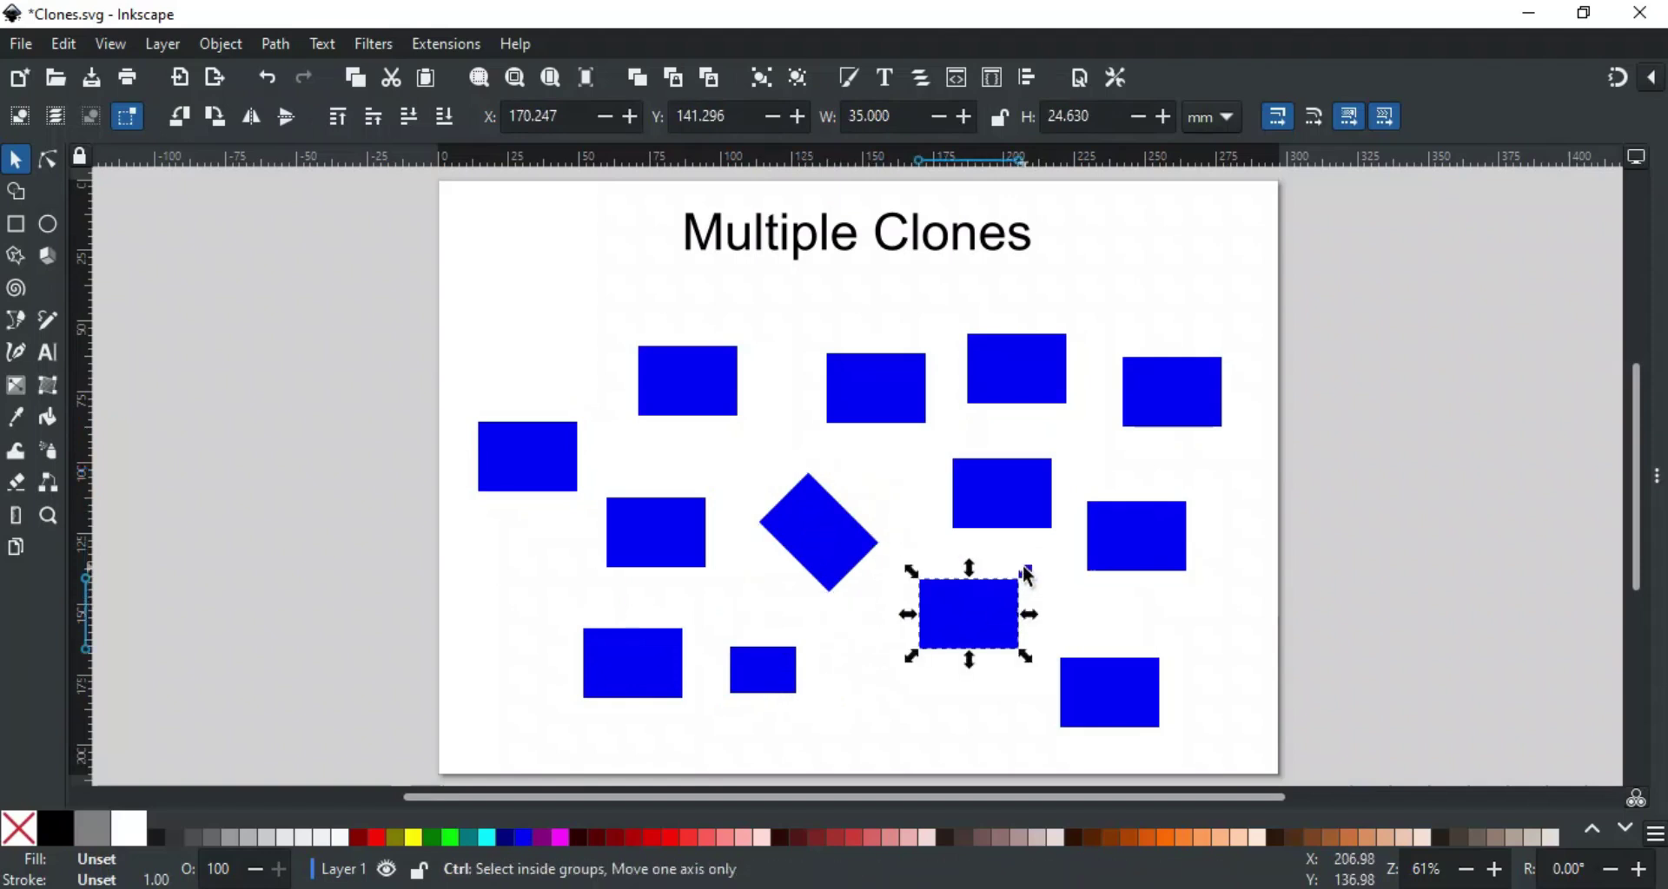
drag(1025, 571, 1052, 553)
- Turn the original rectangle green and enlarge it, so every clone updates to match
click(563, 429)
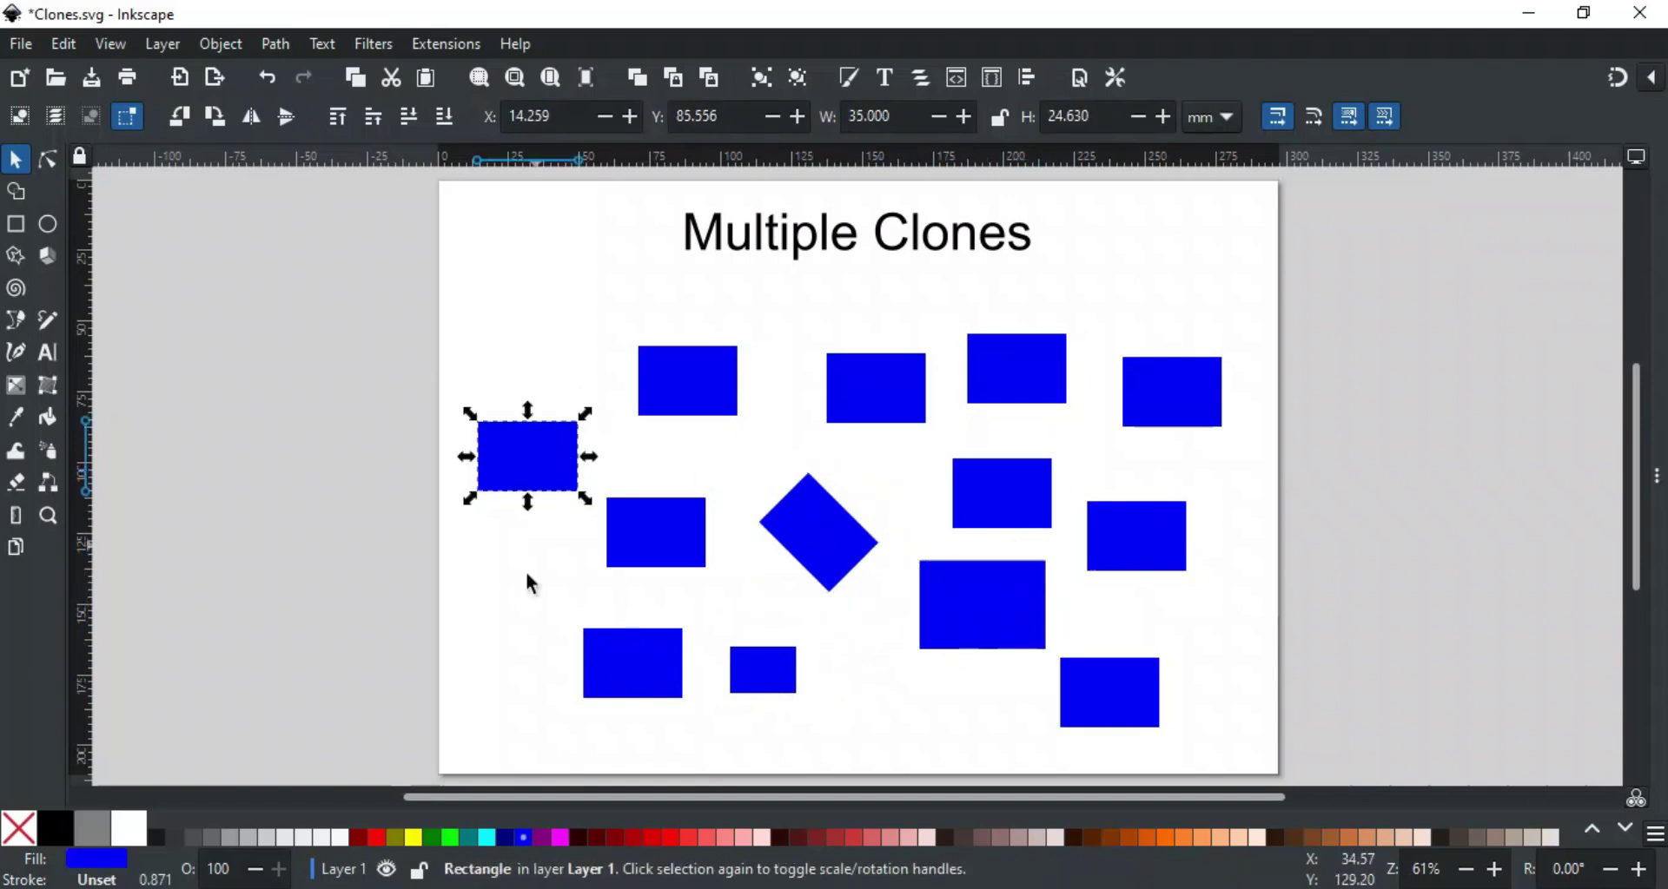
click(431, 836)
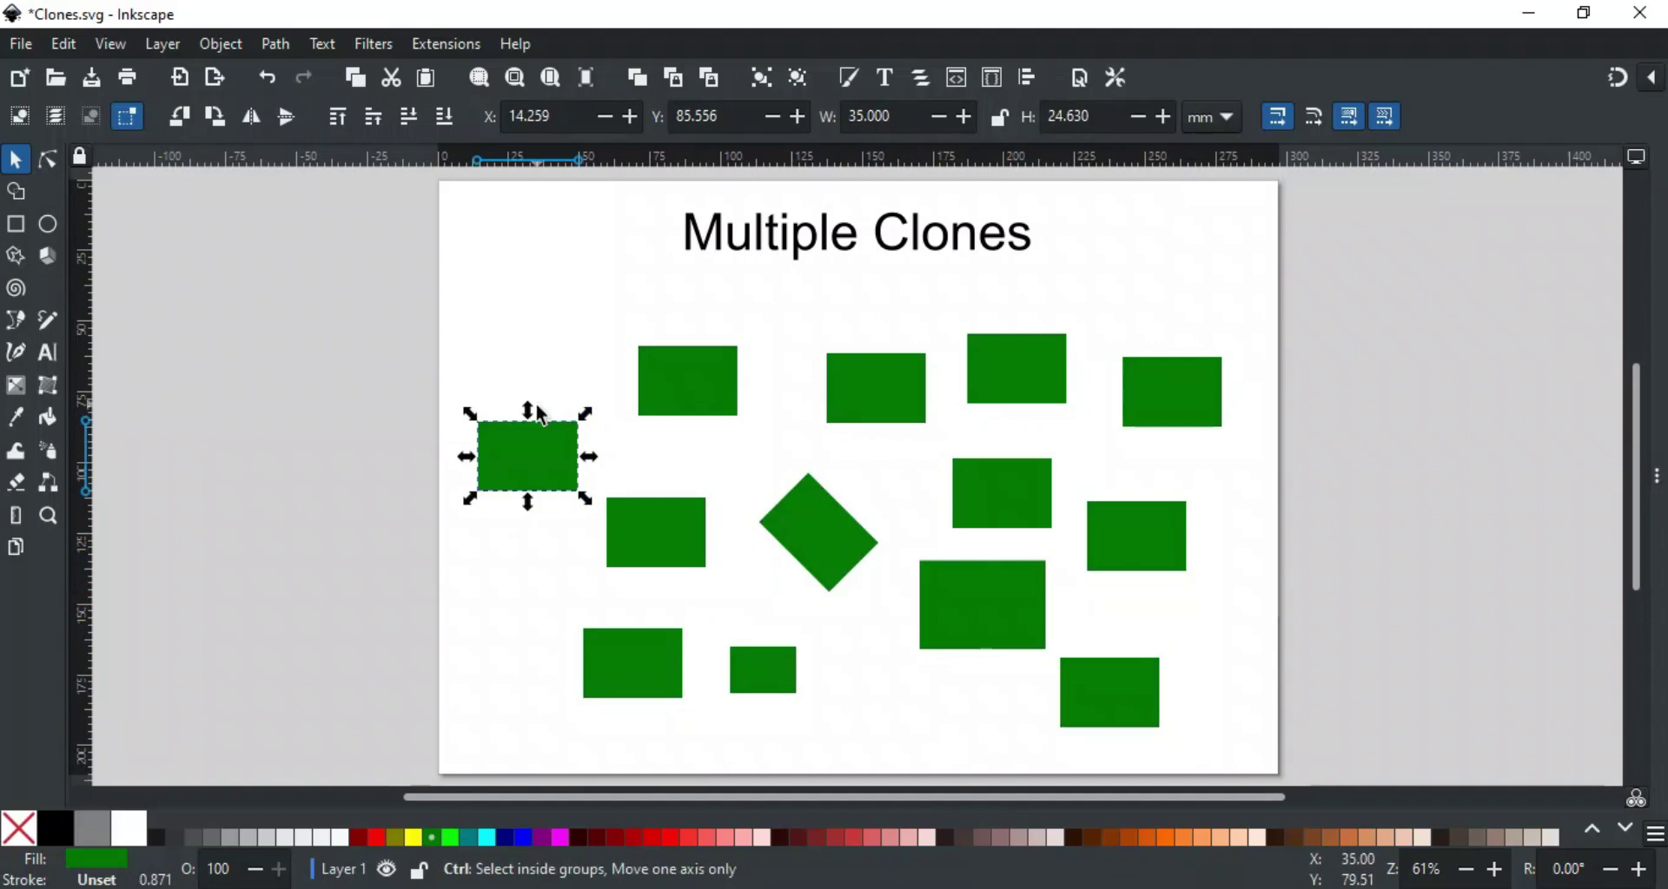
mouse_move(528, 410)
mouse_down()
mouse_move(533, 379)
mouse_move(532, 427)
mouse_up()
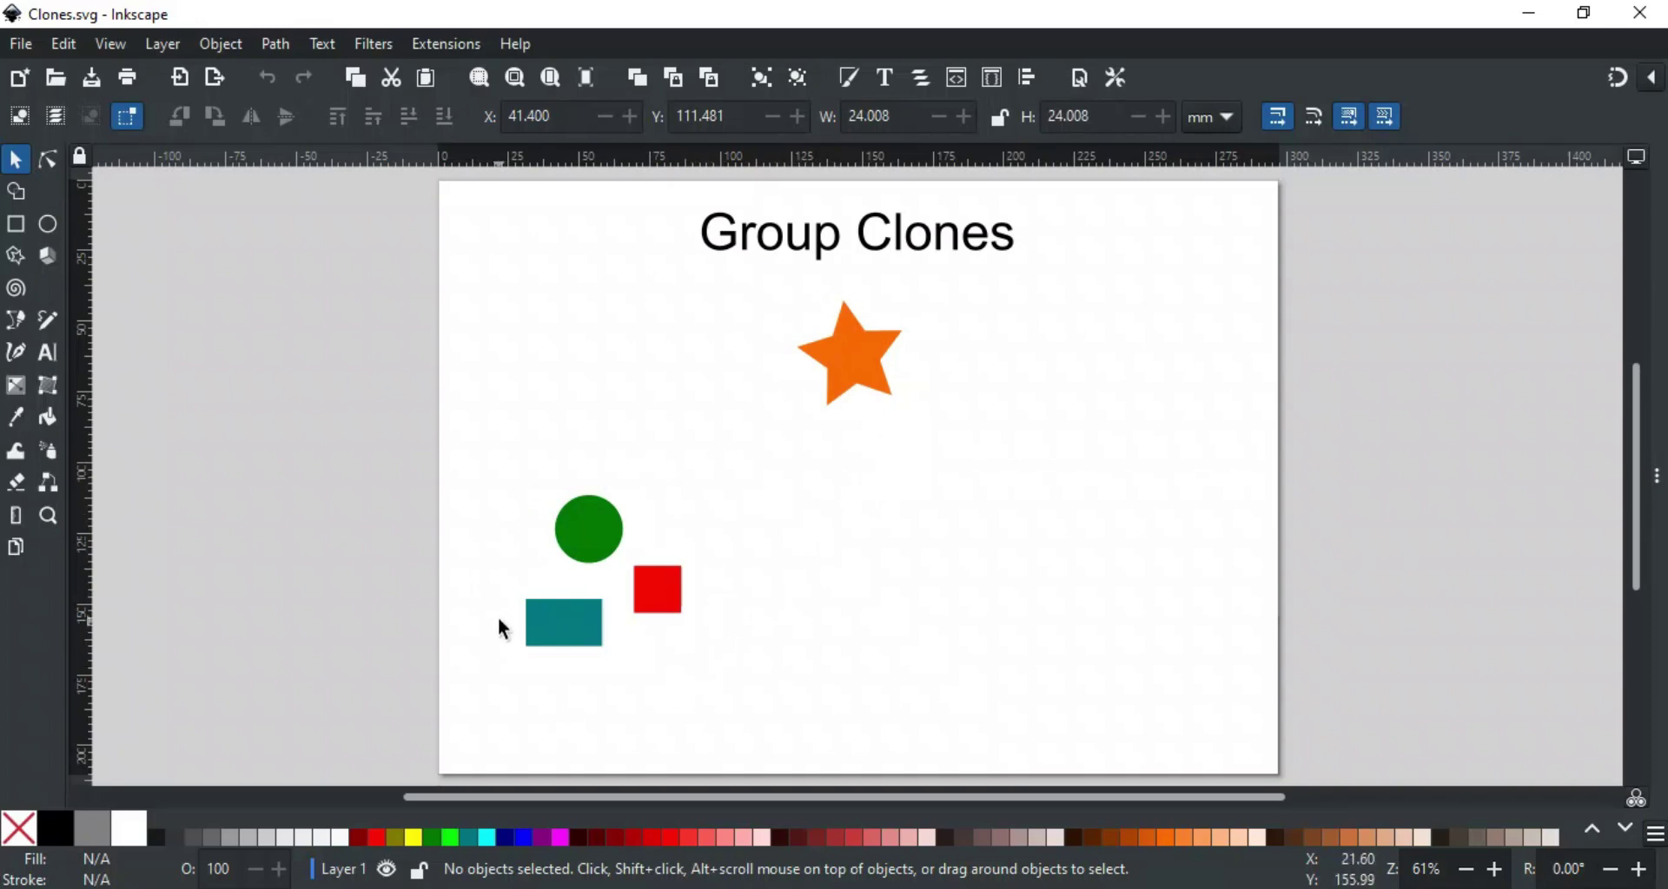
- Rubber-band the circle, square and rectangle, group them with Ctrl+G, and clone the group with Alt+D
drag(486, 492, 715, 679)
key(ctrl+g)
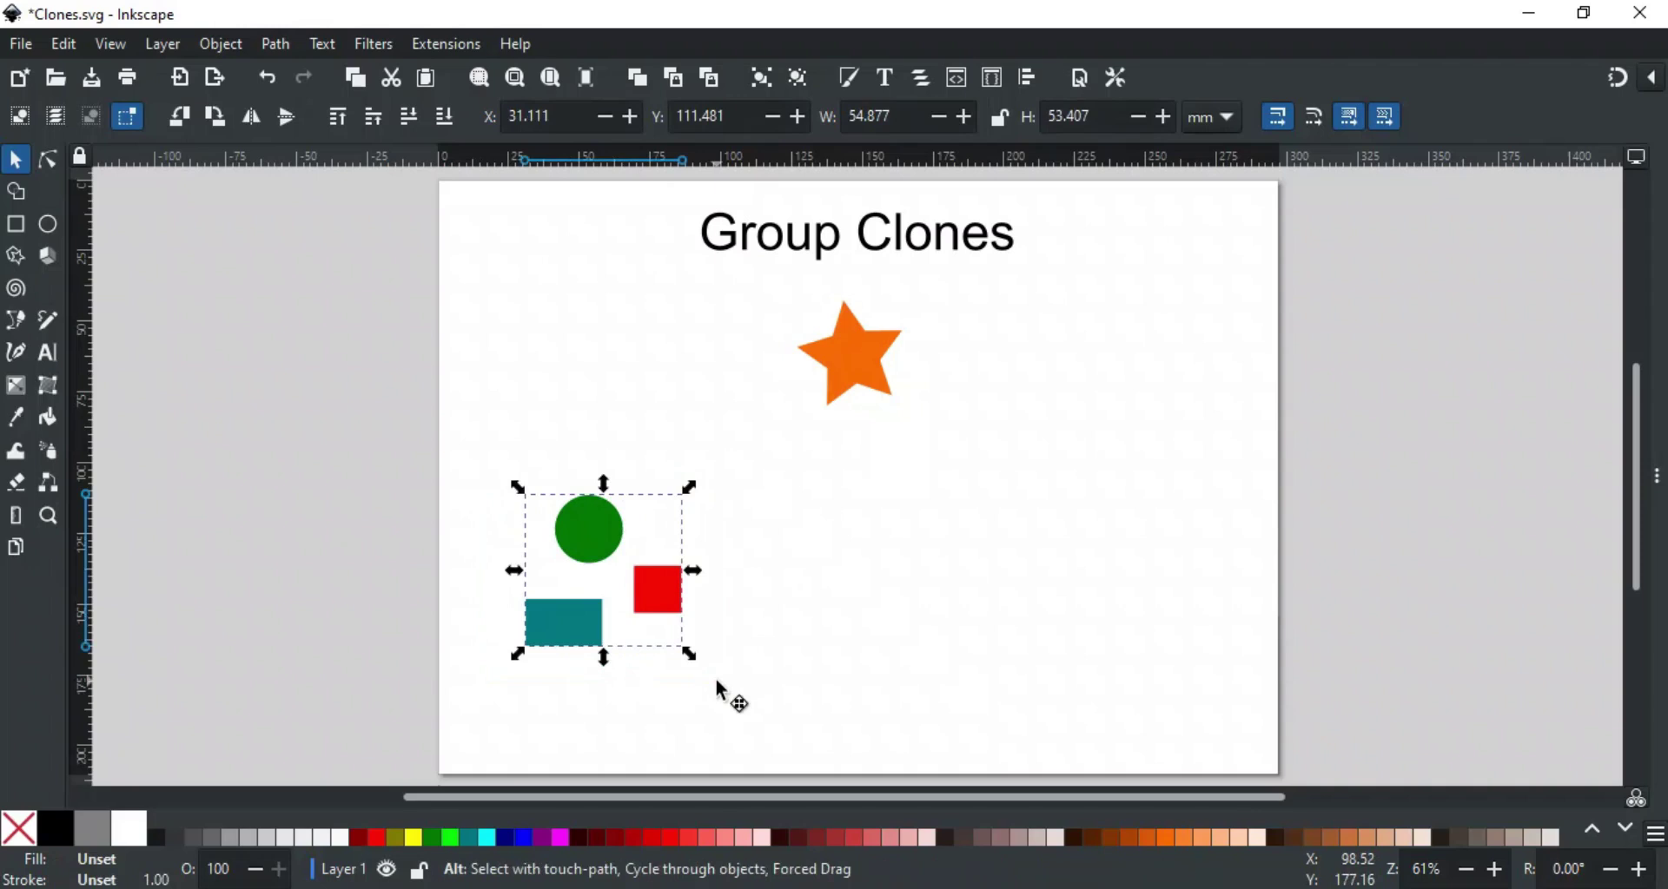
key(alt+d)
- Move the group clone right, scale the original group up and back, then select its circle and square
drag(644, 593, 1052, 594)
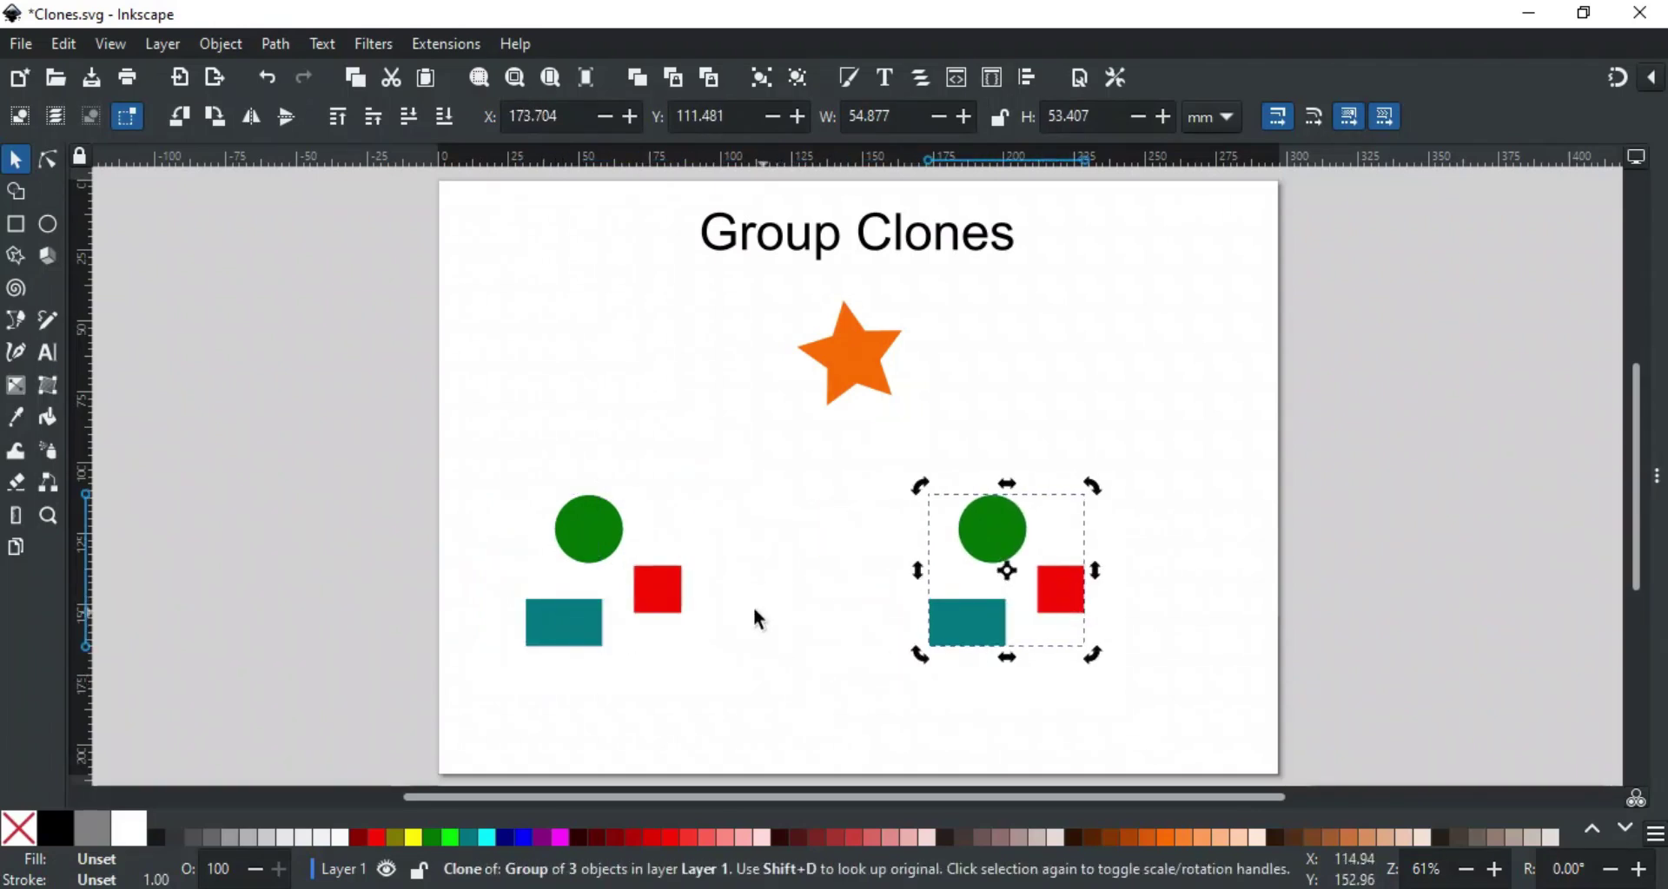
click(663, 590)
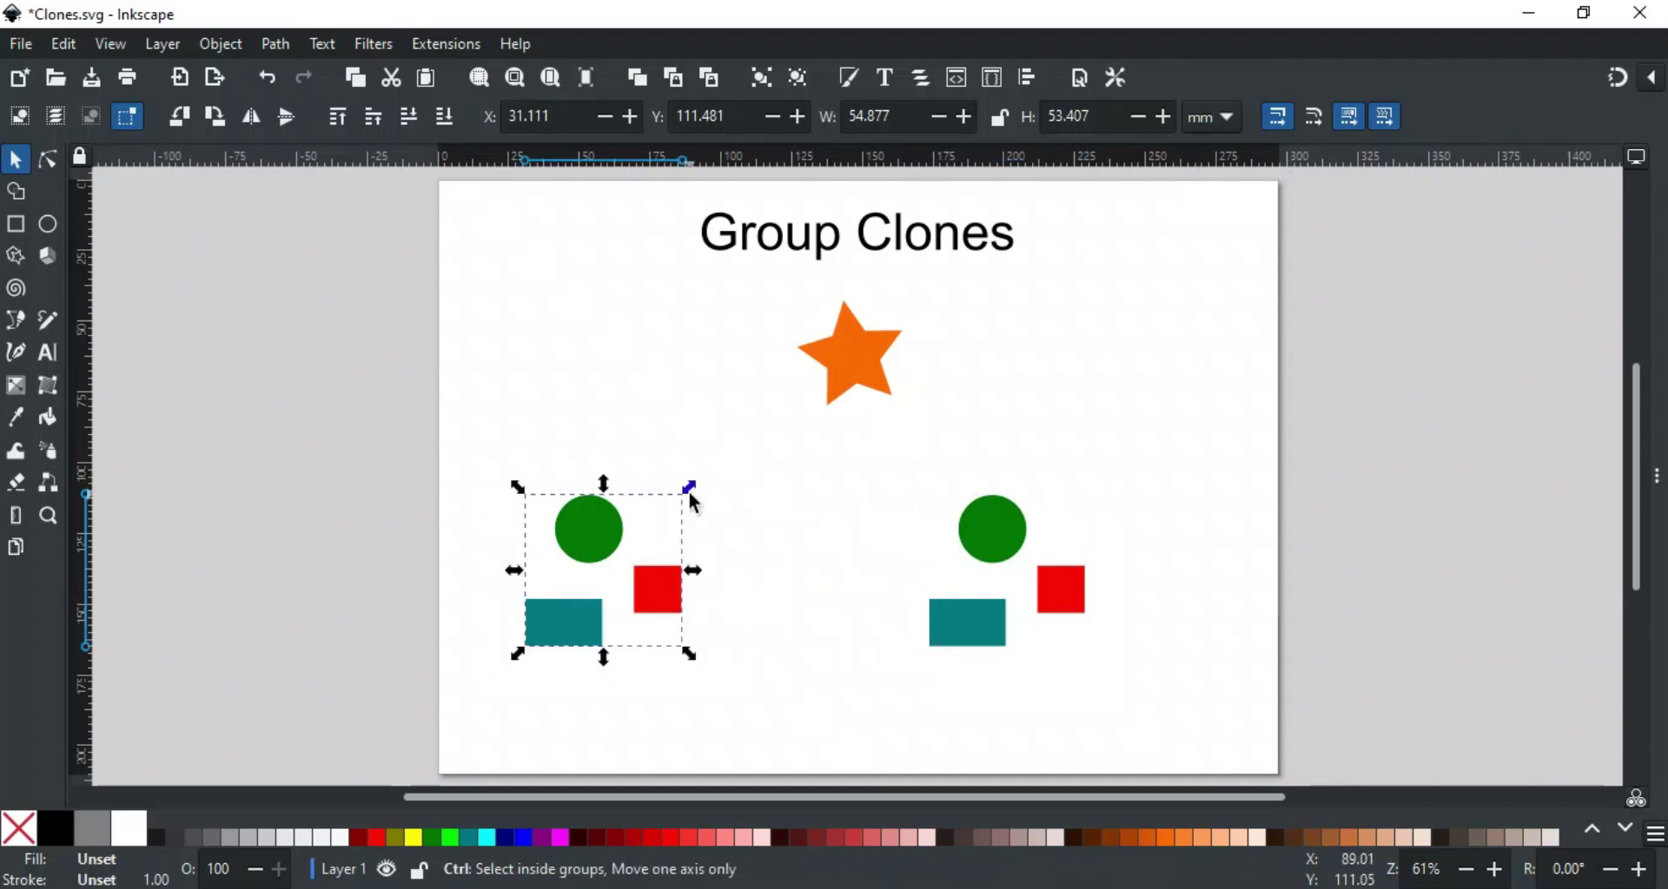
drag(690, 494, 735, 457)
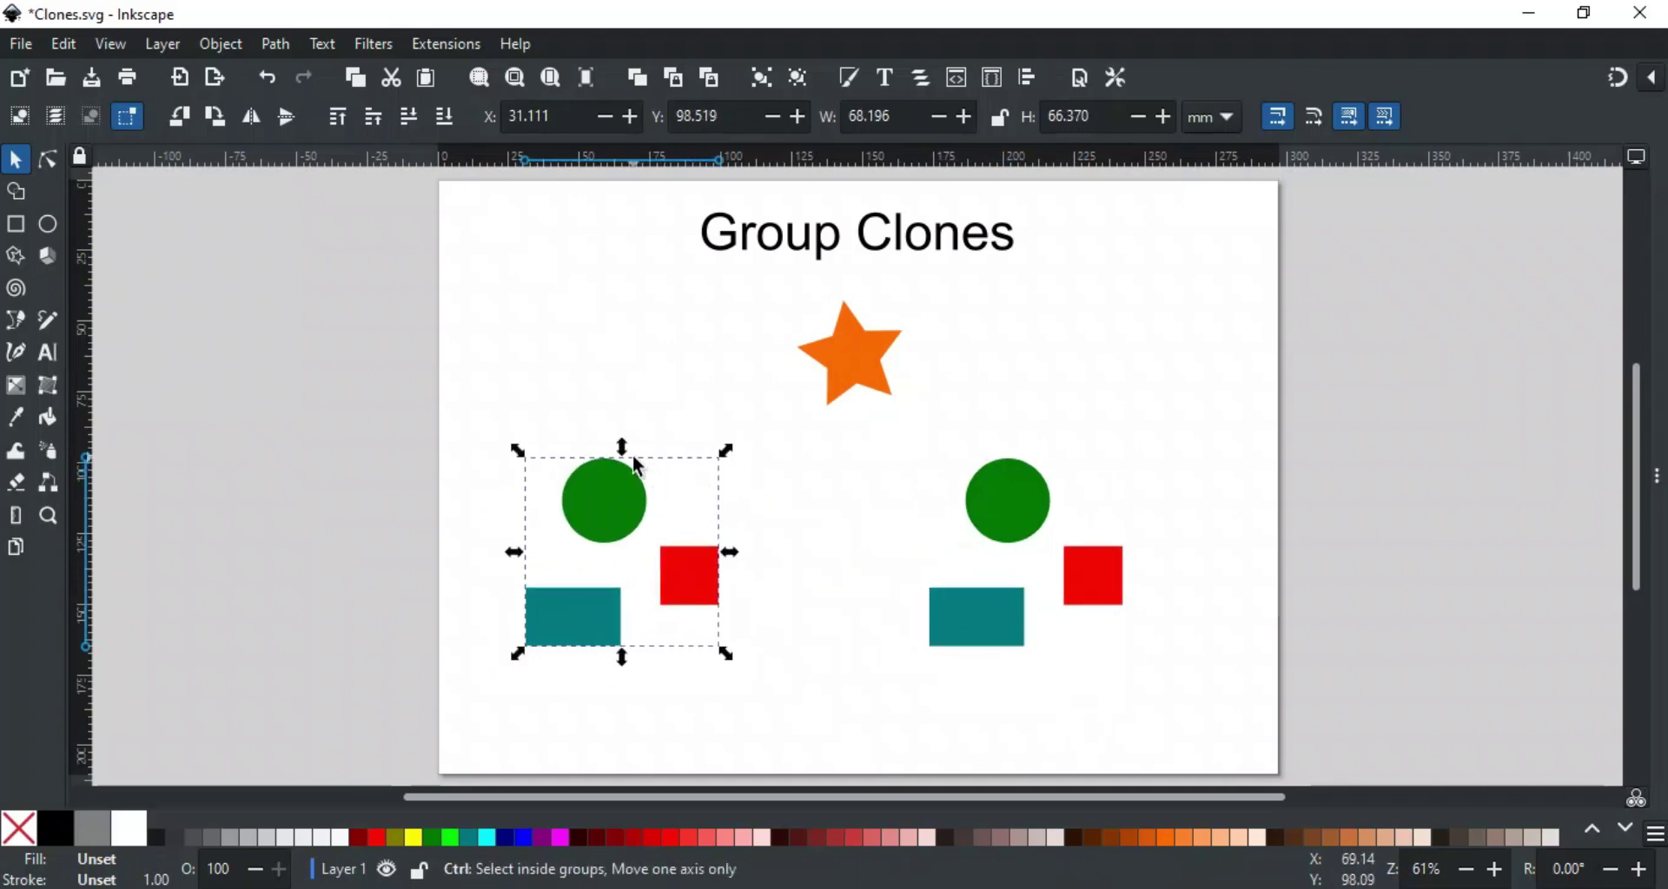
mouse_move(623, 448)
mouse_down()
mouse_move(633, 498)
mouse_move(669, 465)
mouse_move(641, 536)
mouse_move(723, 554)
mouse_up()
ctrl+click(623, 549)
ctrl+click(673, 604)
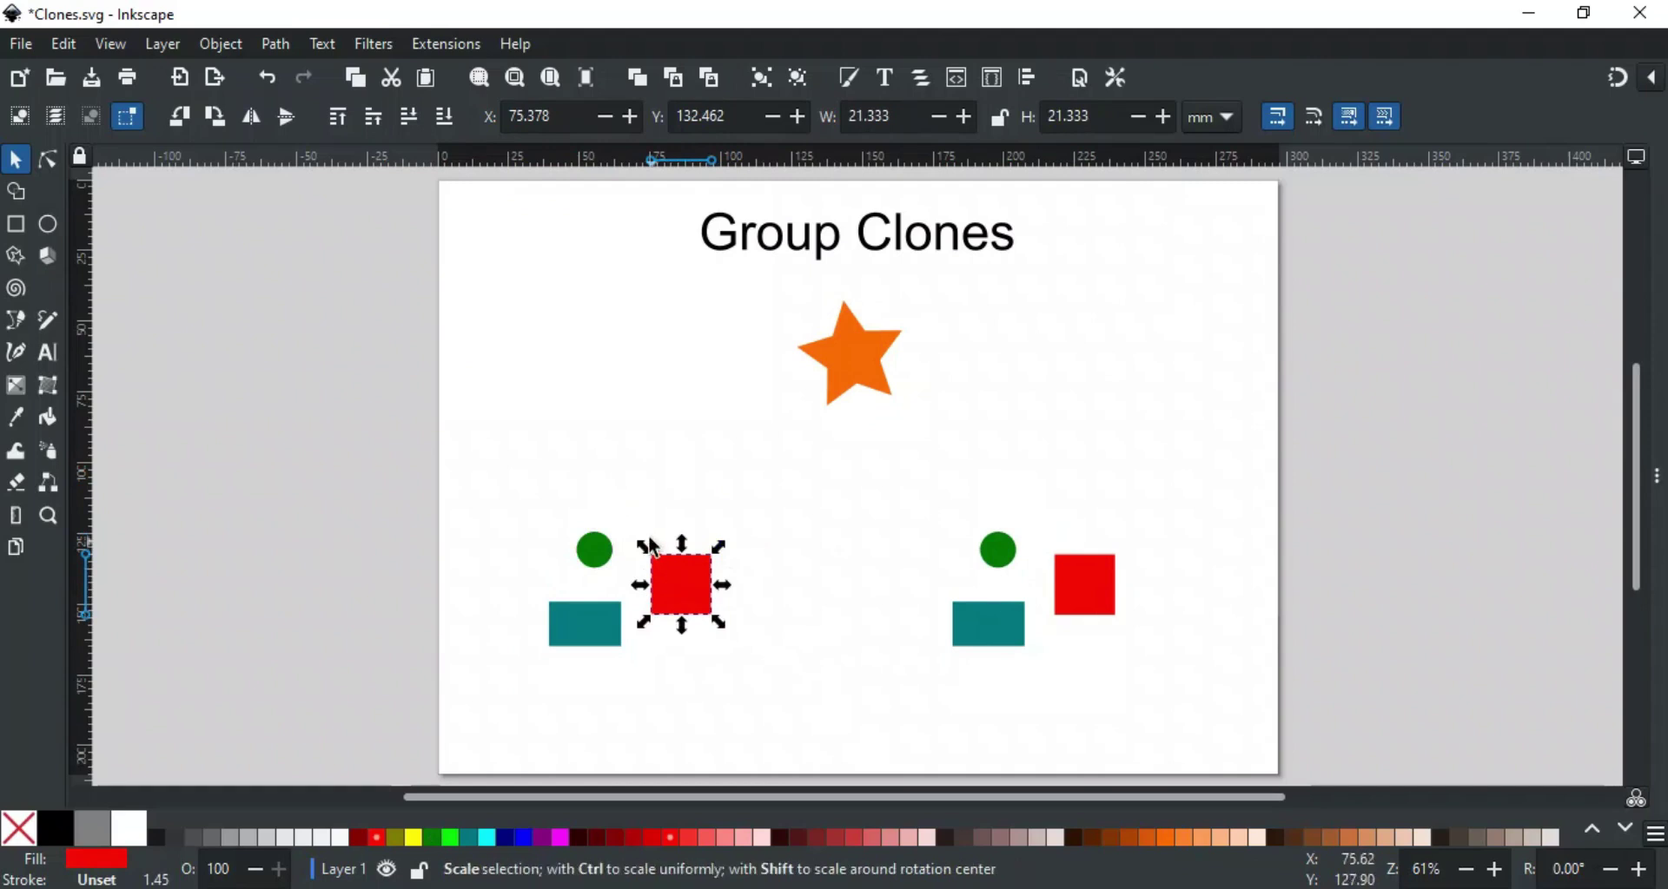
- Select the original group, enter it for editing, and clear the selection
click(775, 487)
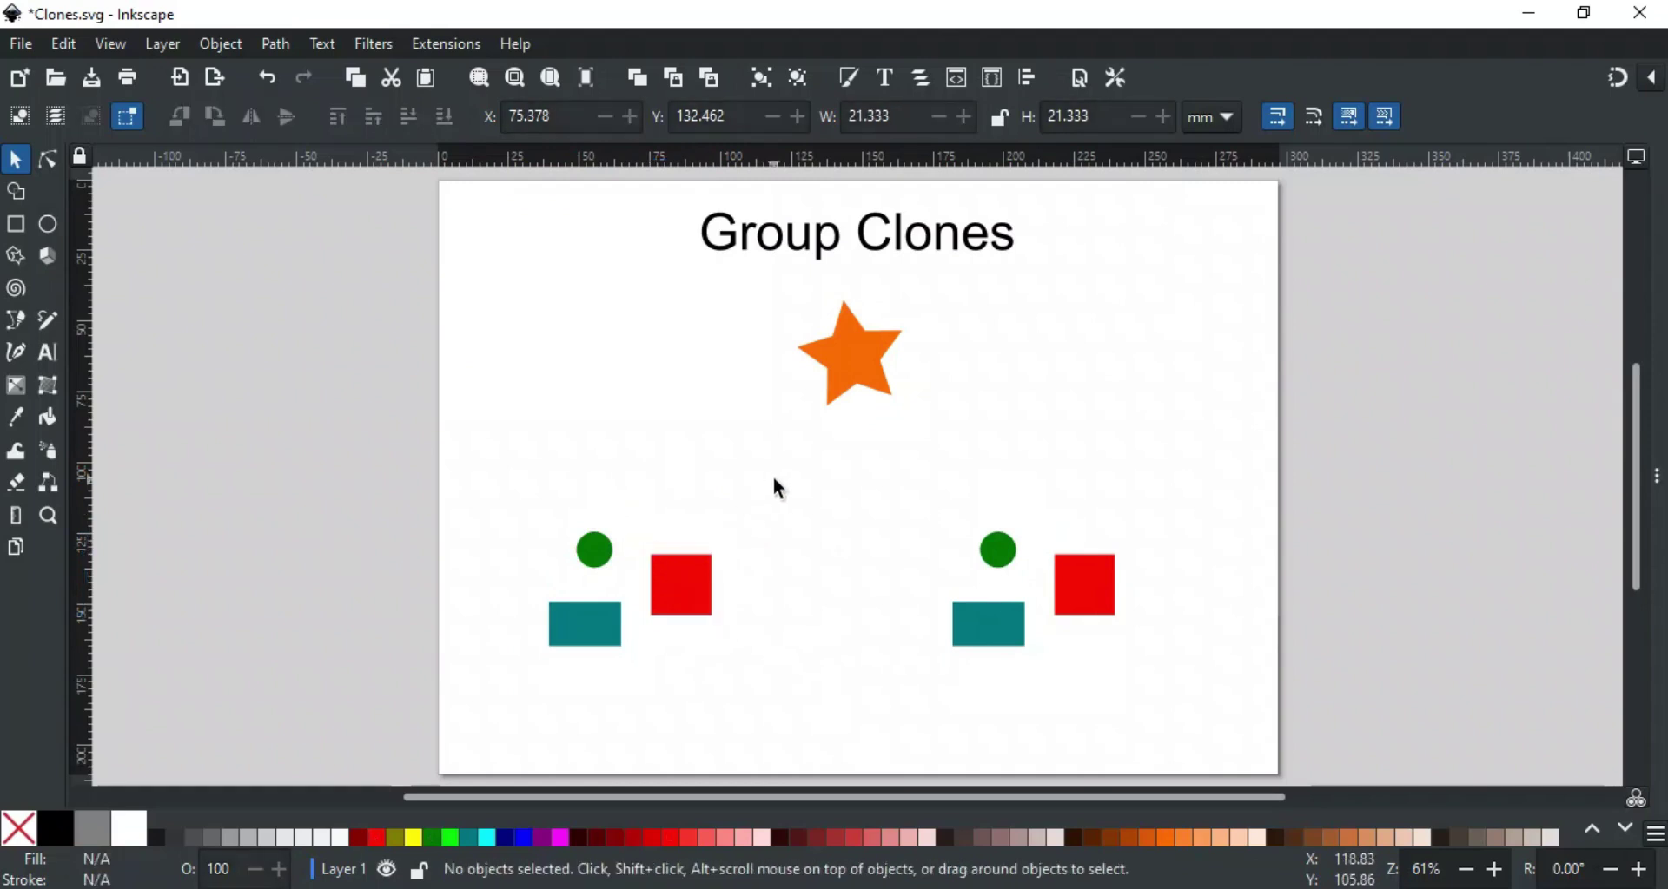
click(683, 599)
click(681, 596)
key(Escape)
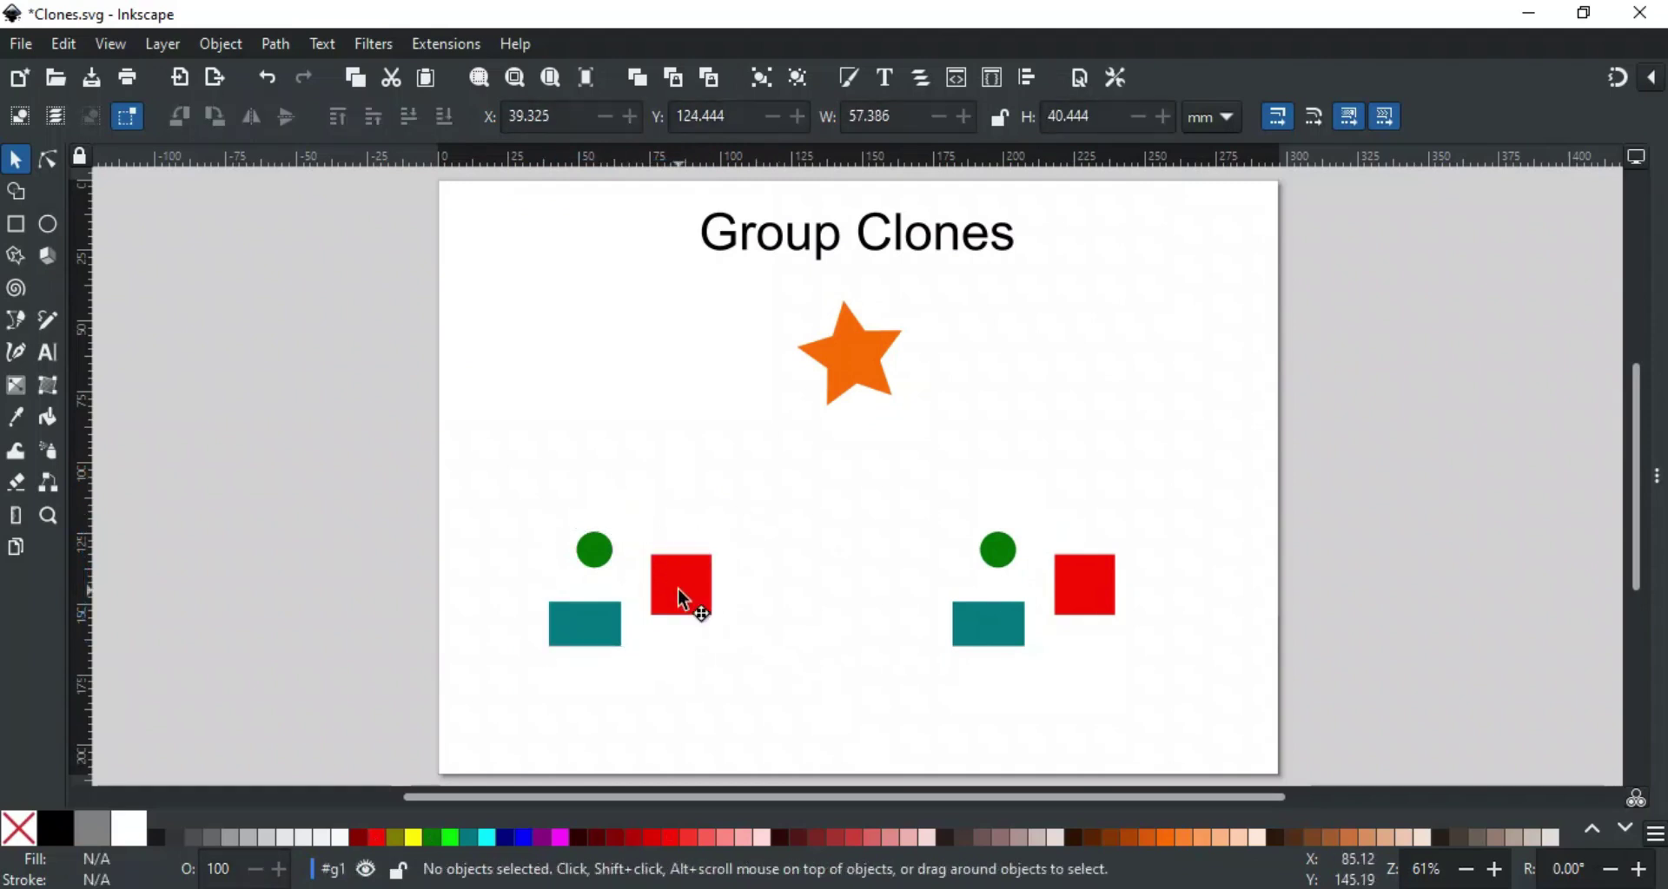
- Draw three rectangles: above the red square, left of the green circle, and inside the group
key(r)
drag(647, 503, 681, 524)
drag(516, 509, 548, 542)
drag(495, 615, 640, 702)
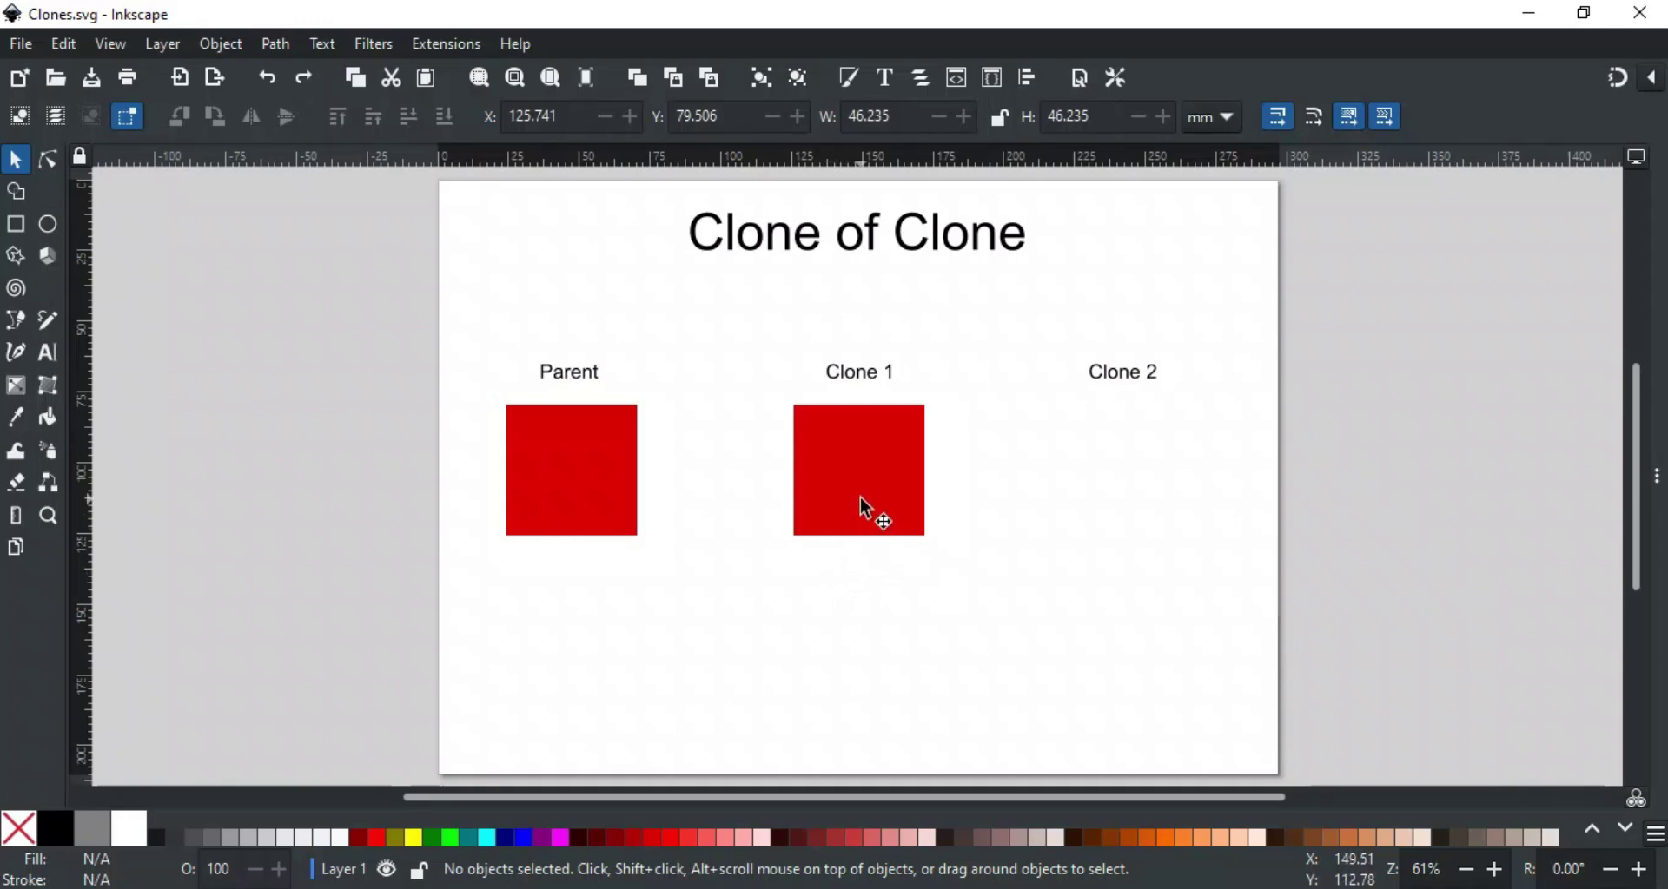
- Clone the Clone 1 square with Alt+D and move the new clone under the Clone 2 label
click(870, 454)
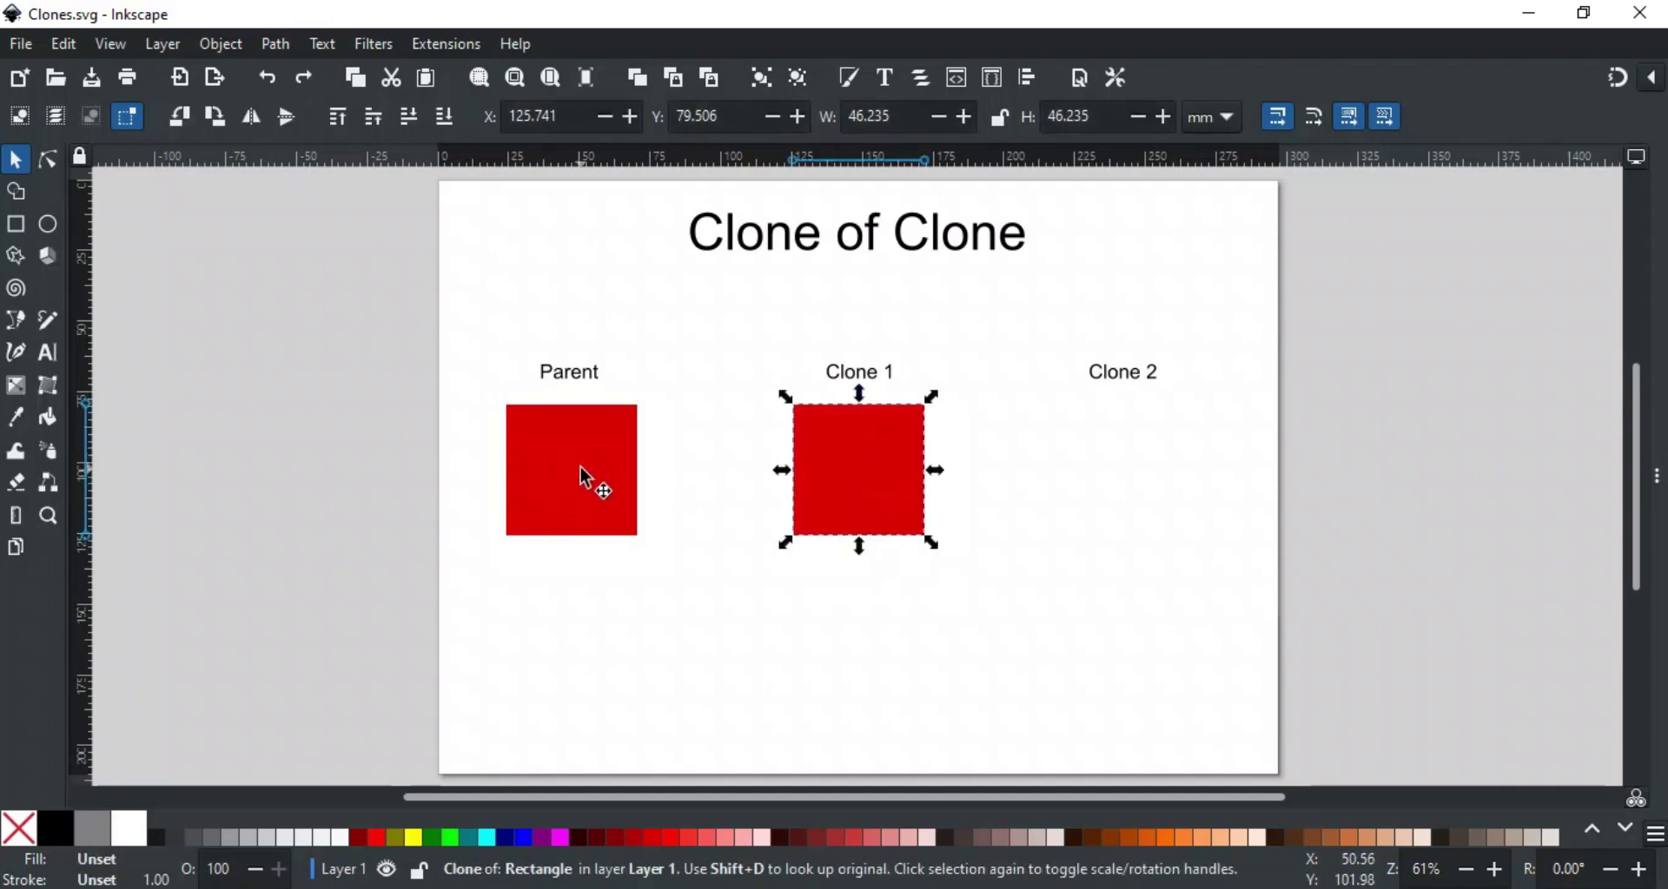
key(alt+d)
drag(858, 489, 1118, 491)
- Shrink the Parent square, then stretch Clone 1 taller and bring it back down
click(612, 458)
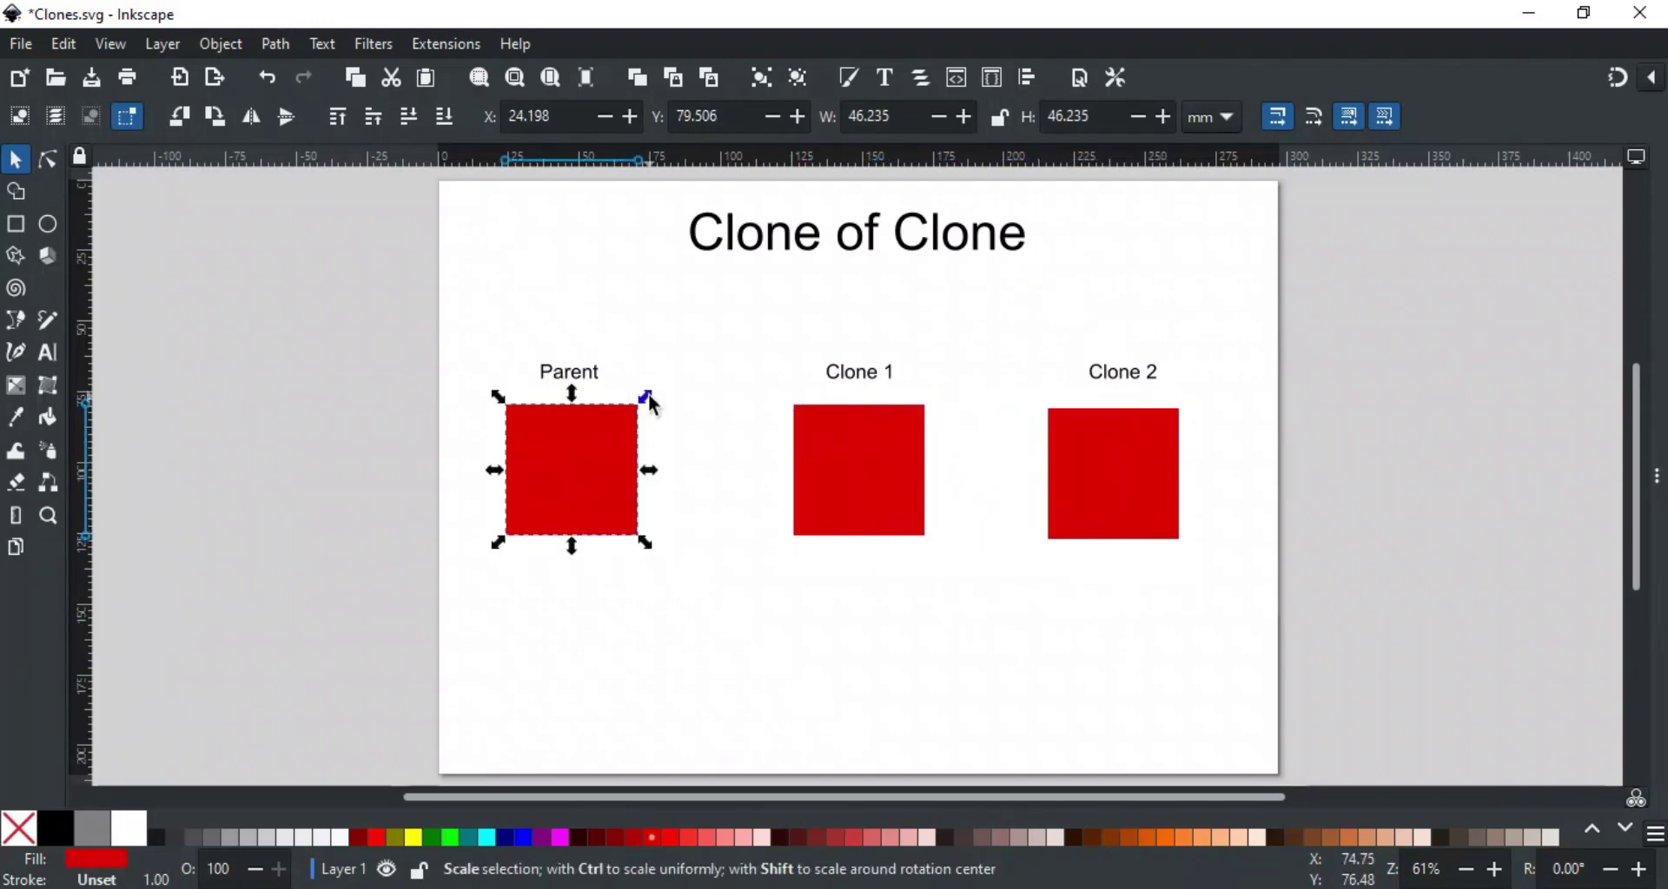
drag(648, 398, 637, 438)
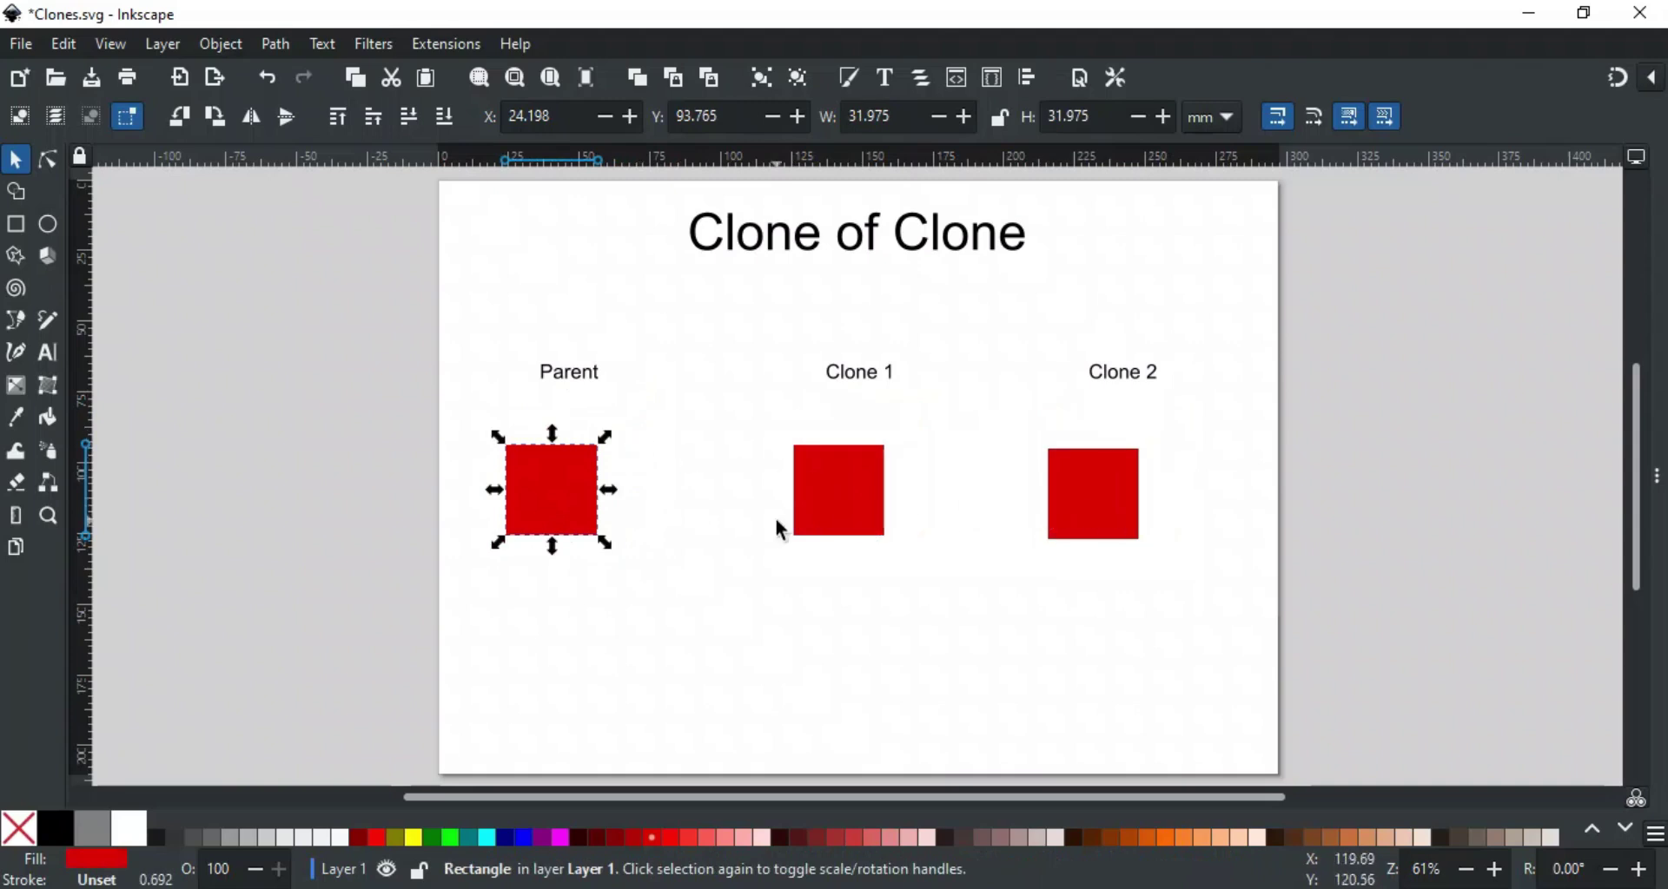
click(842, 497)
drag(841, 434, 856, 386)
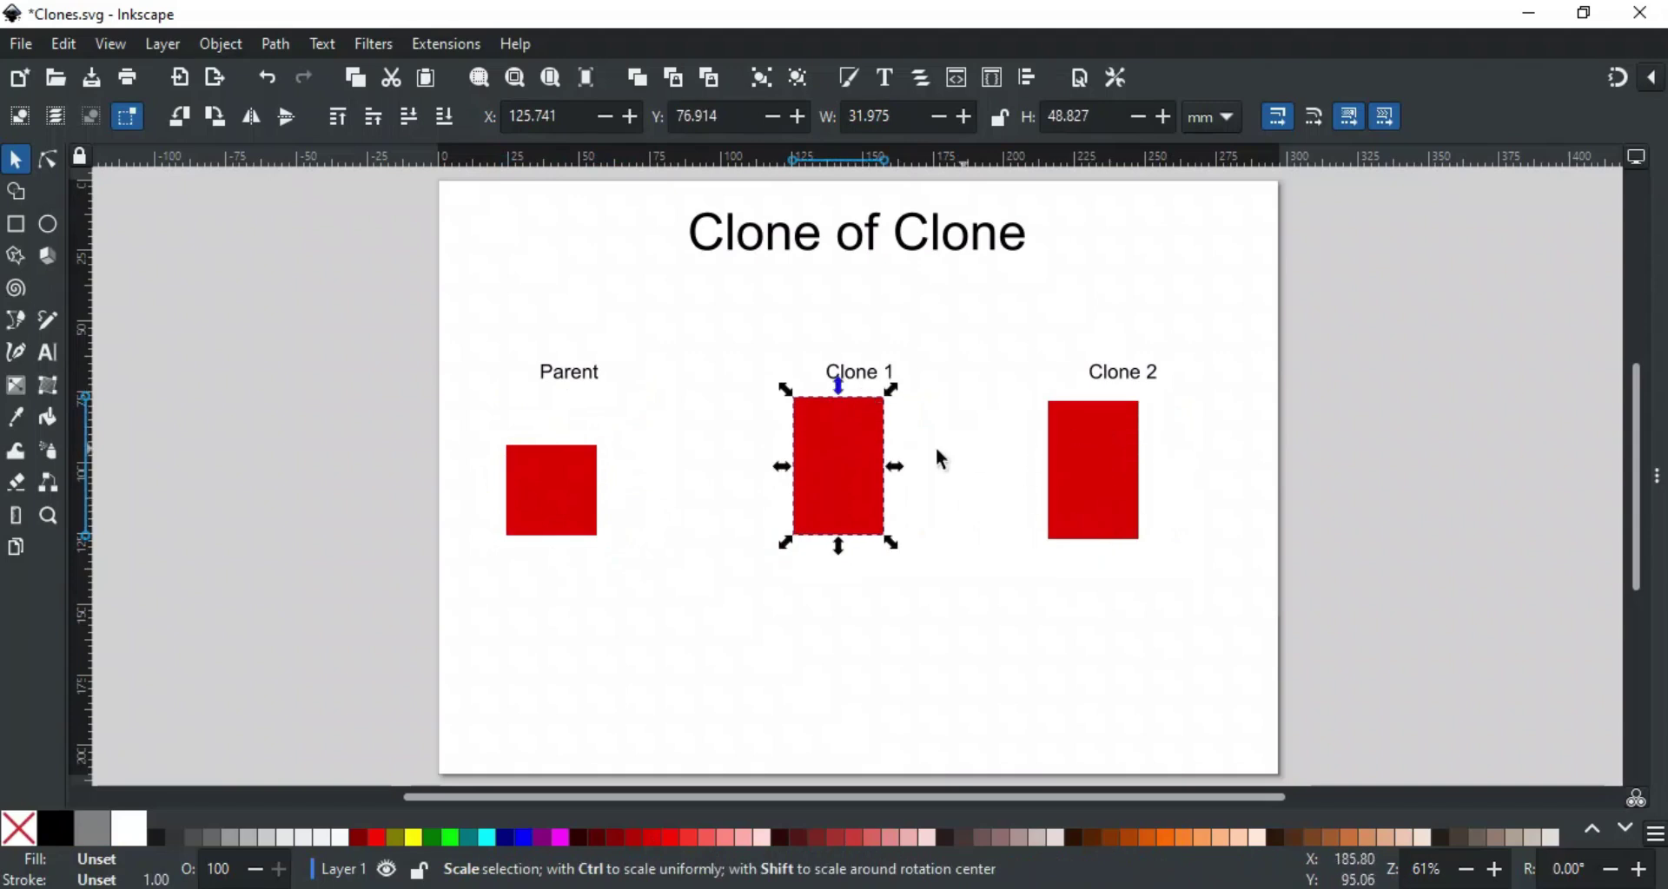
drag(838, 387, 841, 431)
- Widen and heighten the Parent, then squash Clone 1 shorter and shrink it from its corner
click(582, 483)
drag(611, 492, 658, 492)
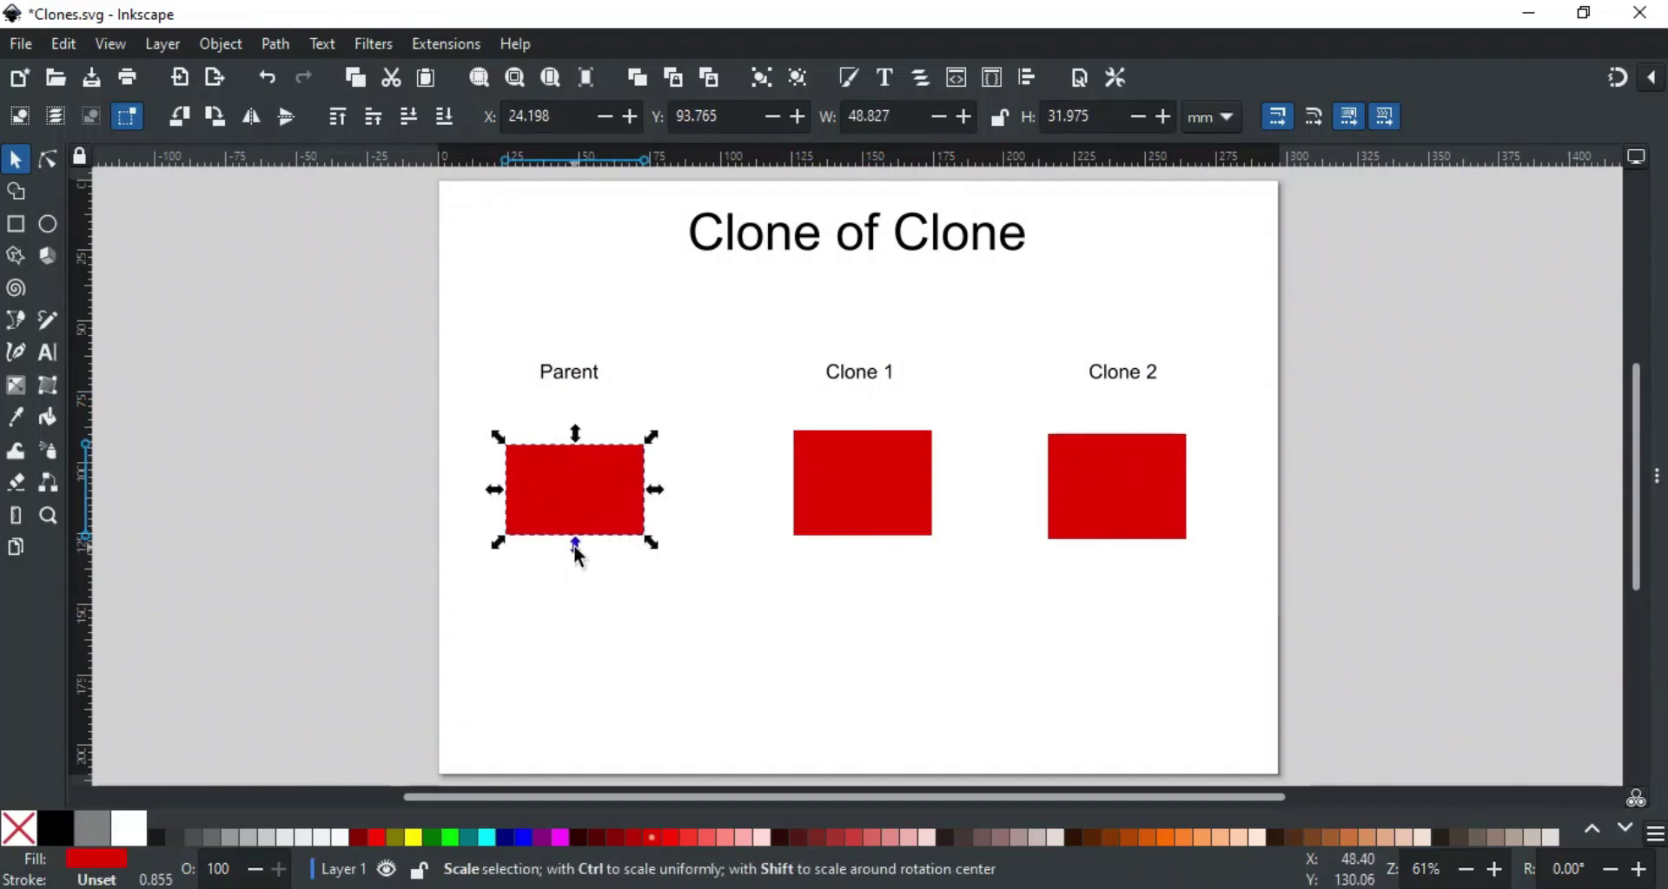
drag(576, 547, 582, 573)
click(841, 497)
drag(865, 418, 858, 487)
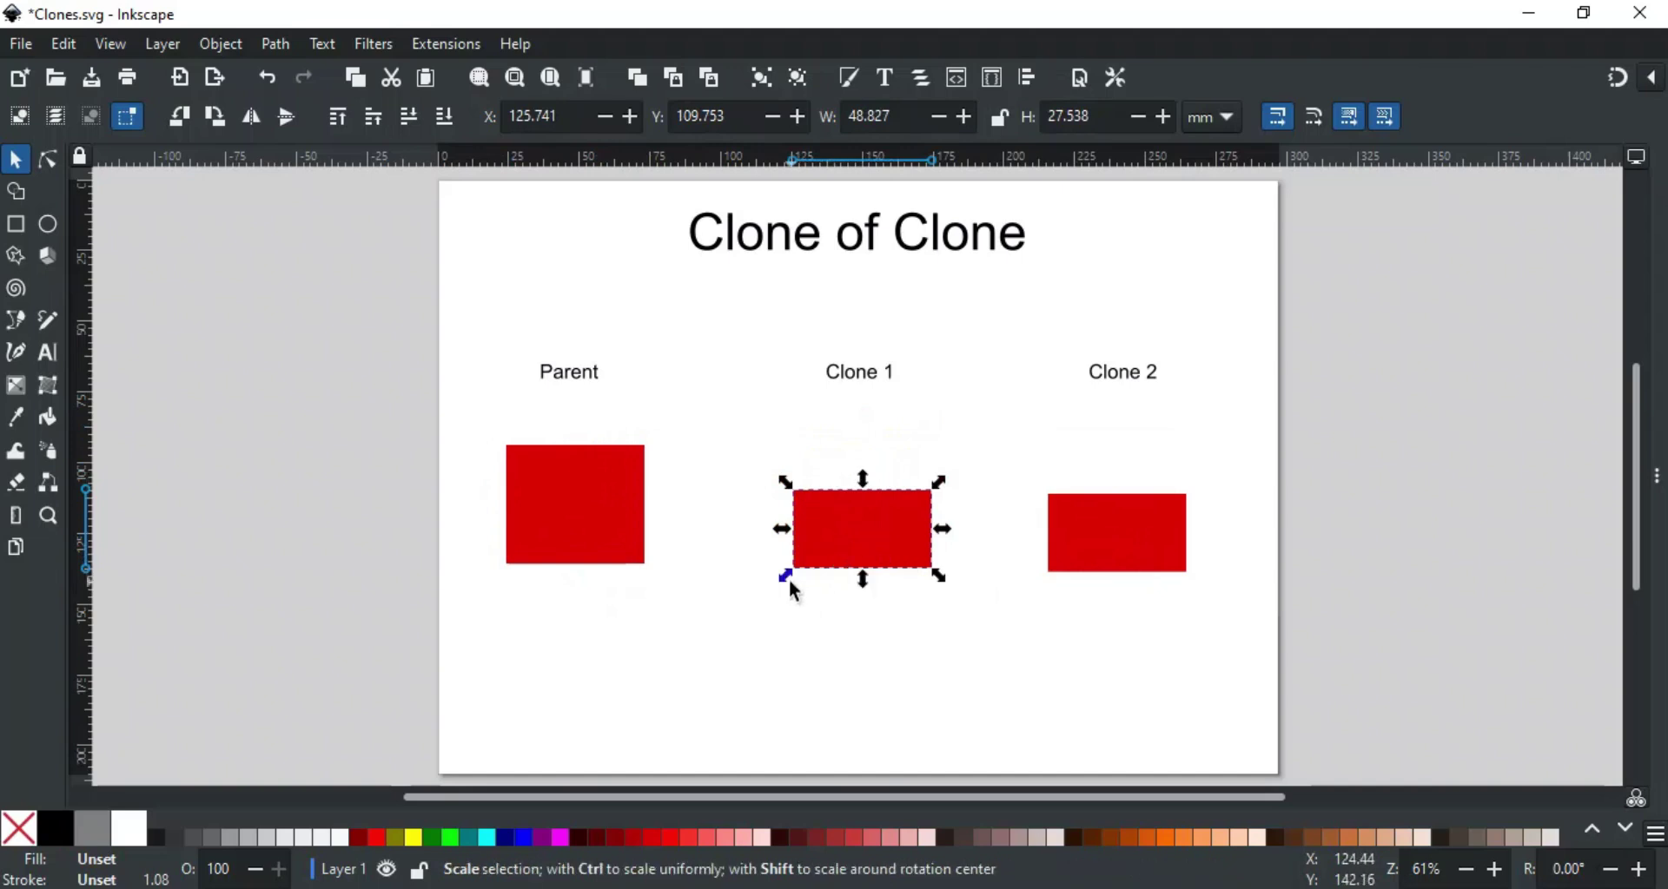
drag(785, 577, 825, 549)
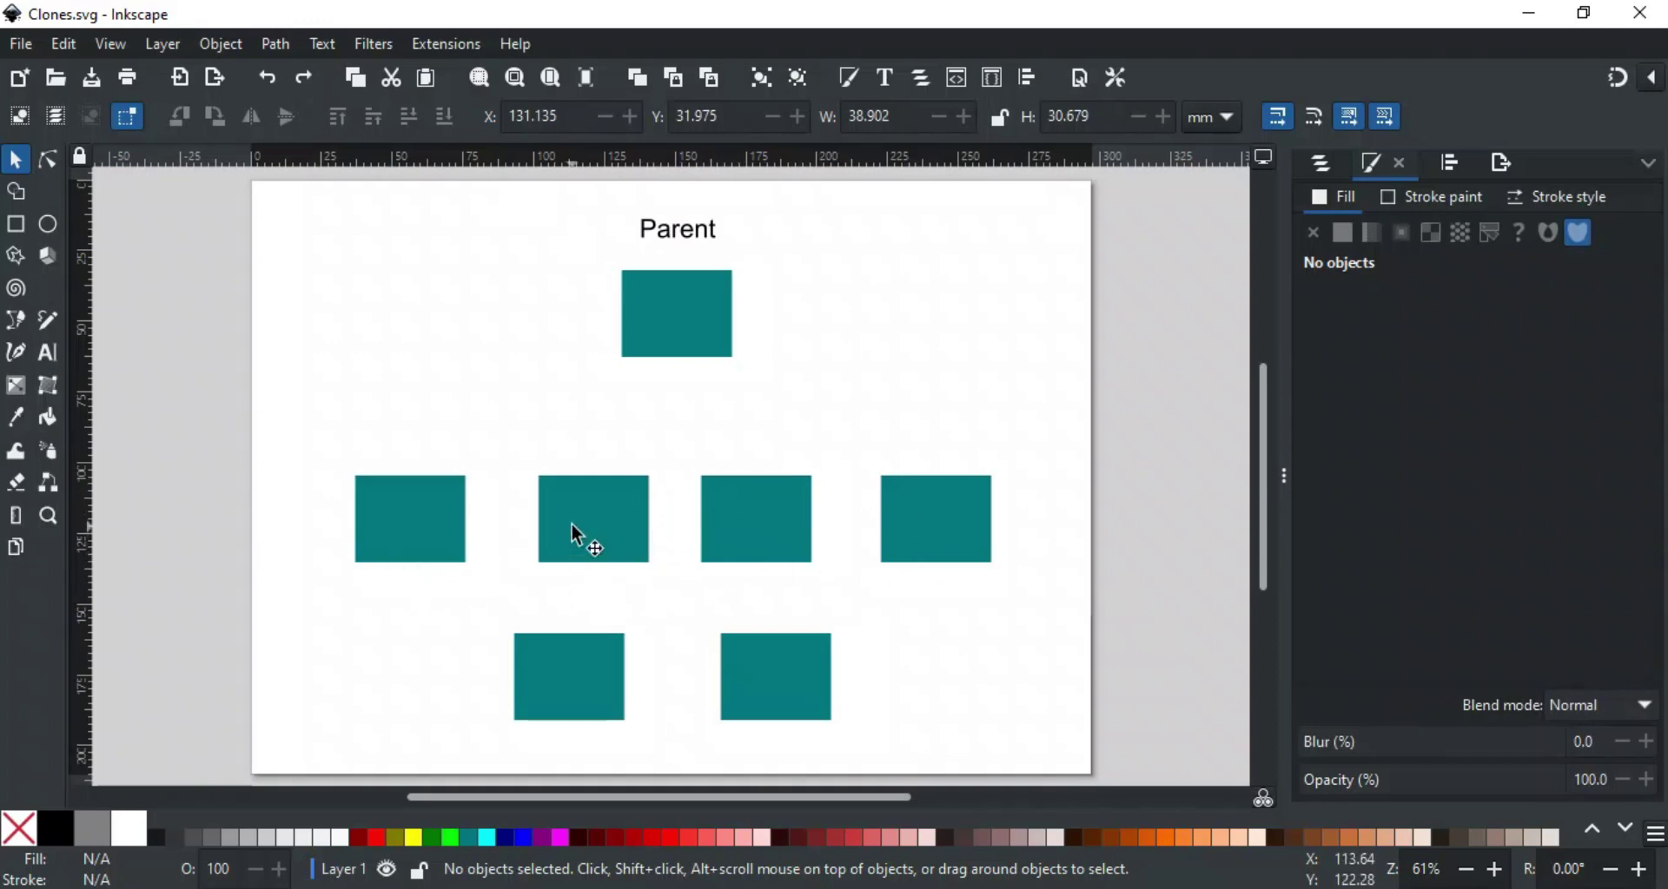
- Shrink the second clone to a small square, flatten the third into a bar, and rotate the right one diagonally
click(634, 502)
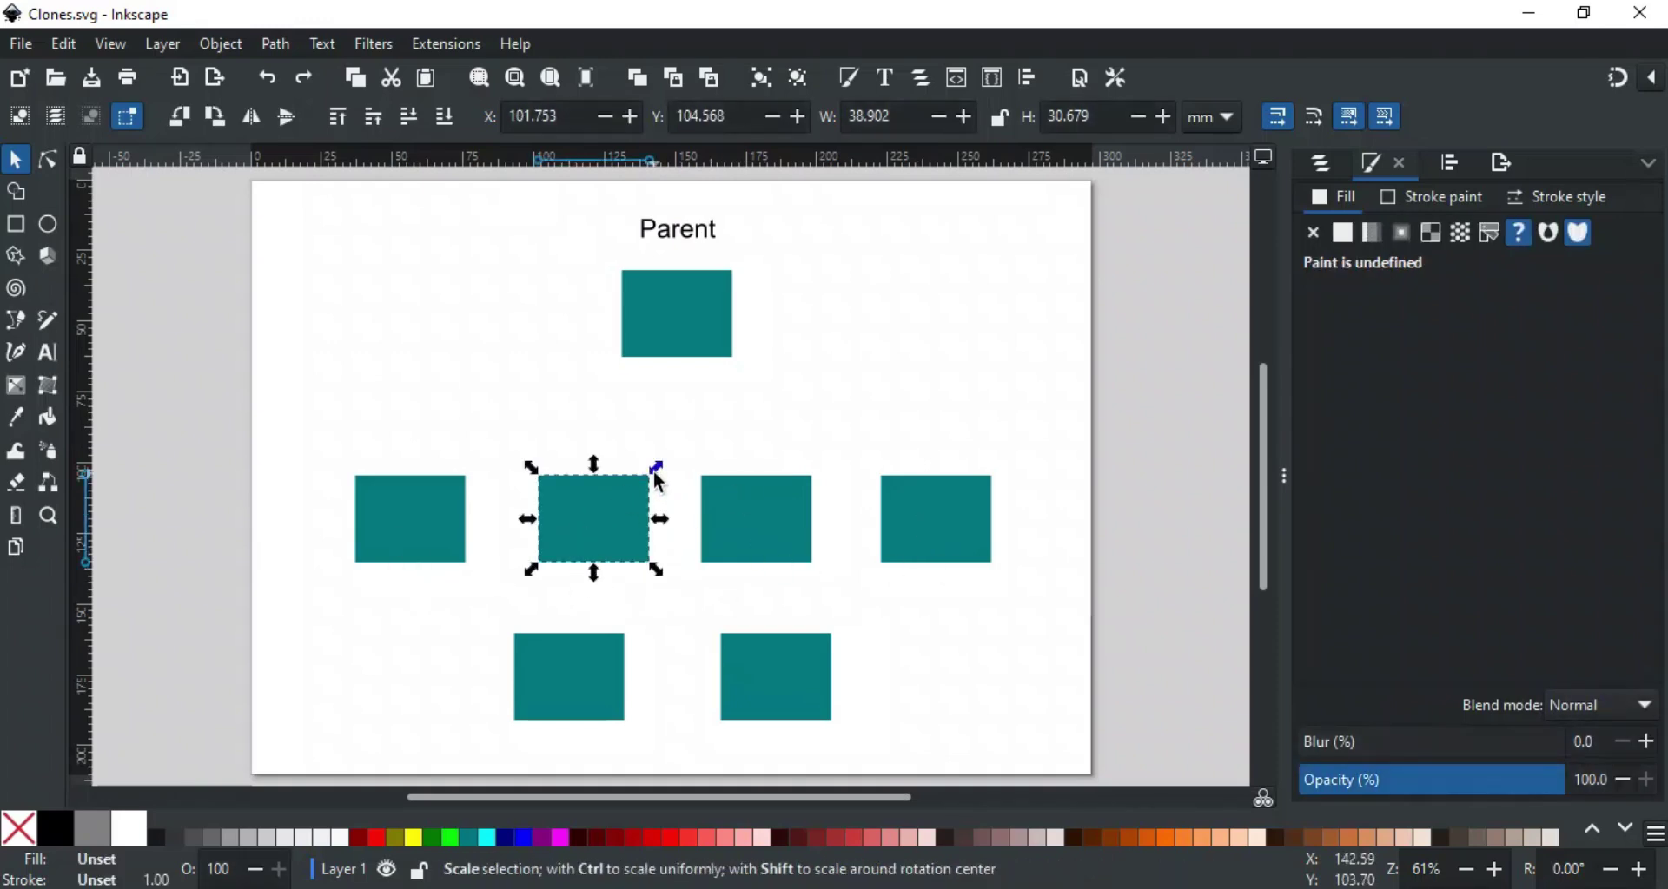
mouse_move(656, 476)
mouse_down()
mouse_move(610, 543)
mouse_move(626, 544)
mouse_move(608, 525)
mouse_up()
click(741, 521)
drag(756, 461, 761, 543)
click(912, 504)
click(929, 502)
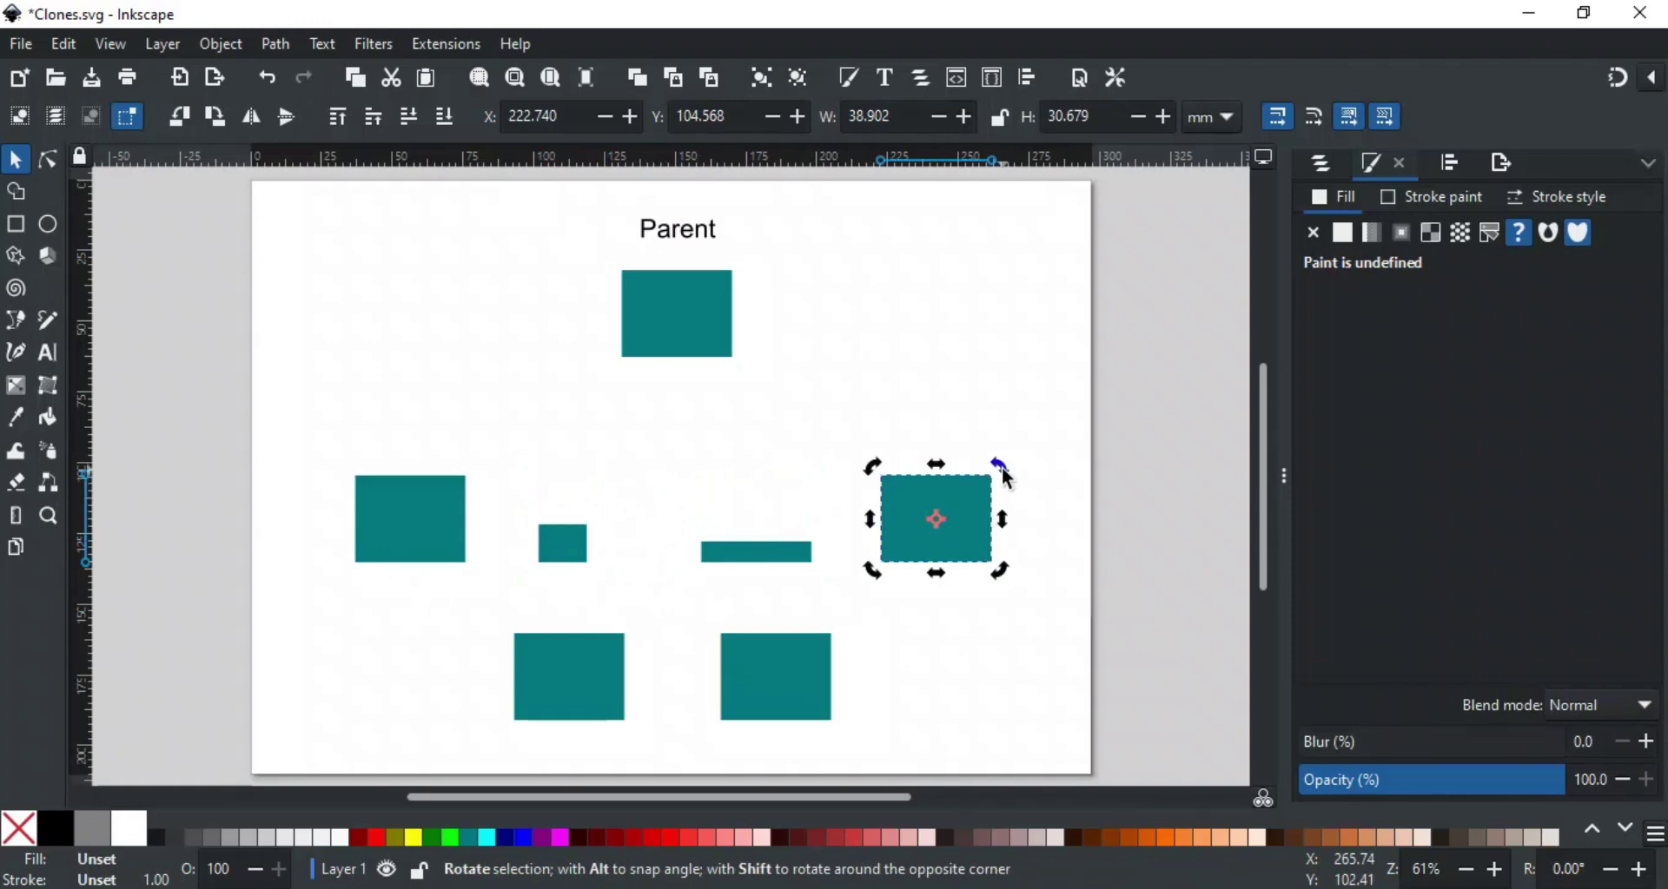
drag(1006, 476, 1013, 509)
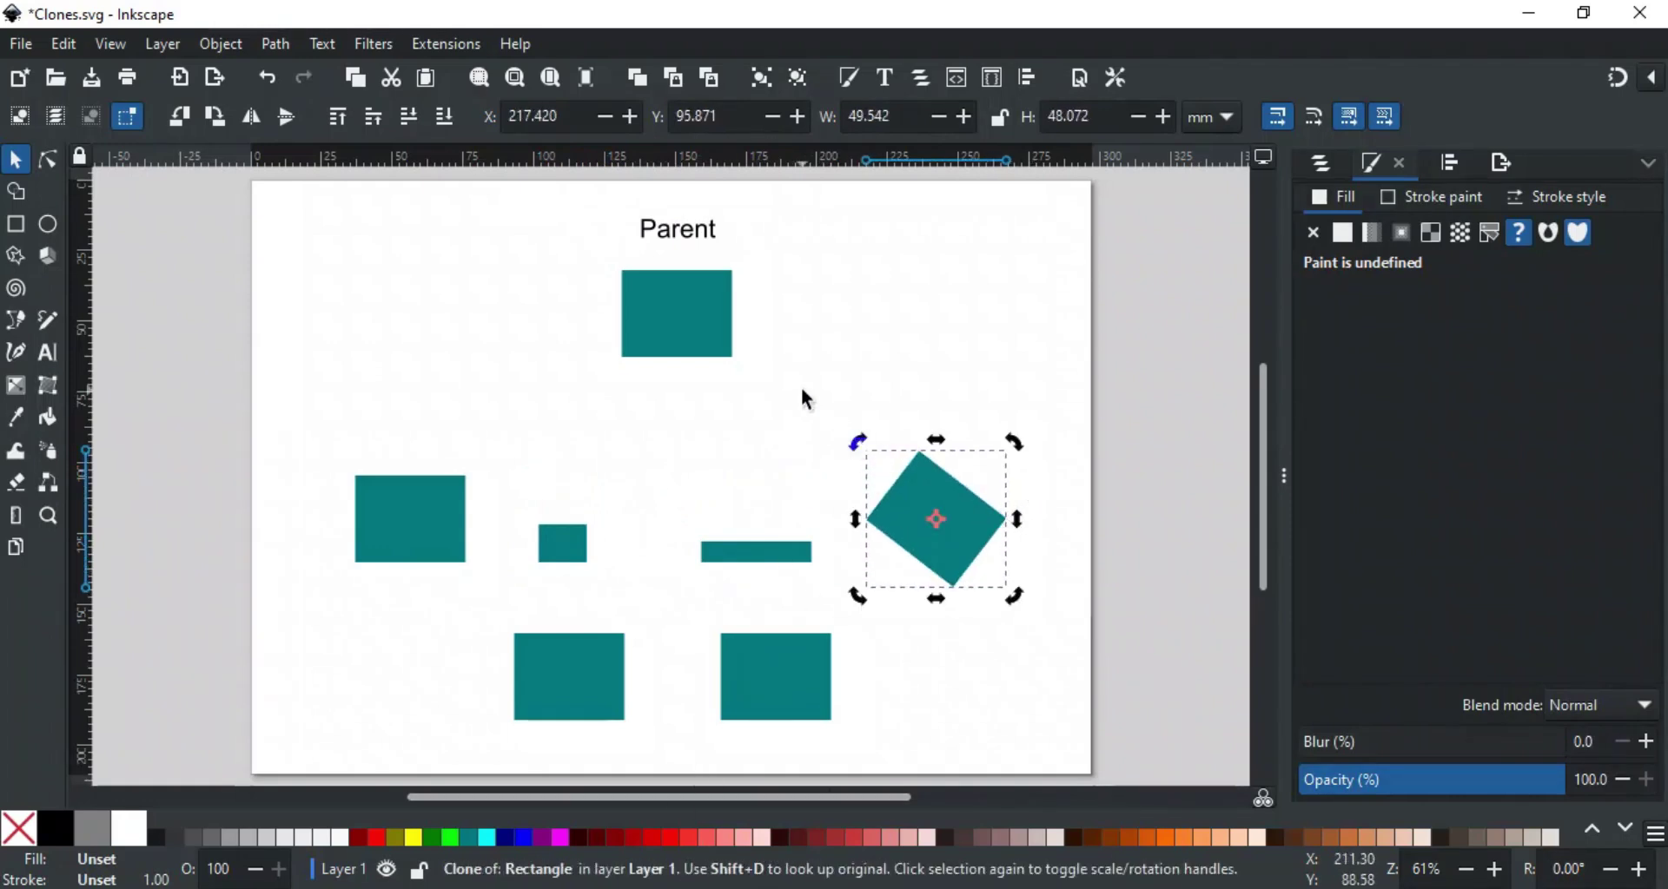
click(745, 367)
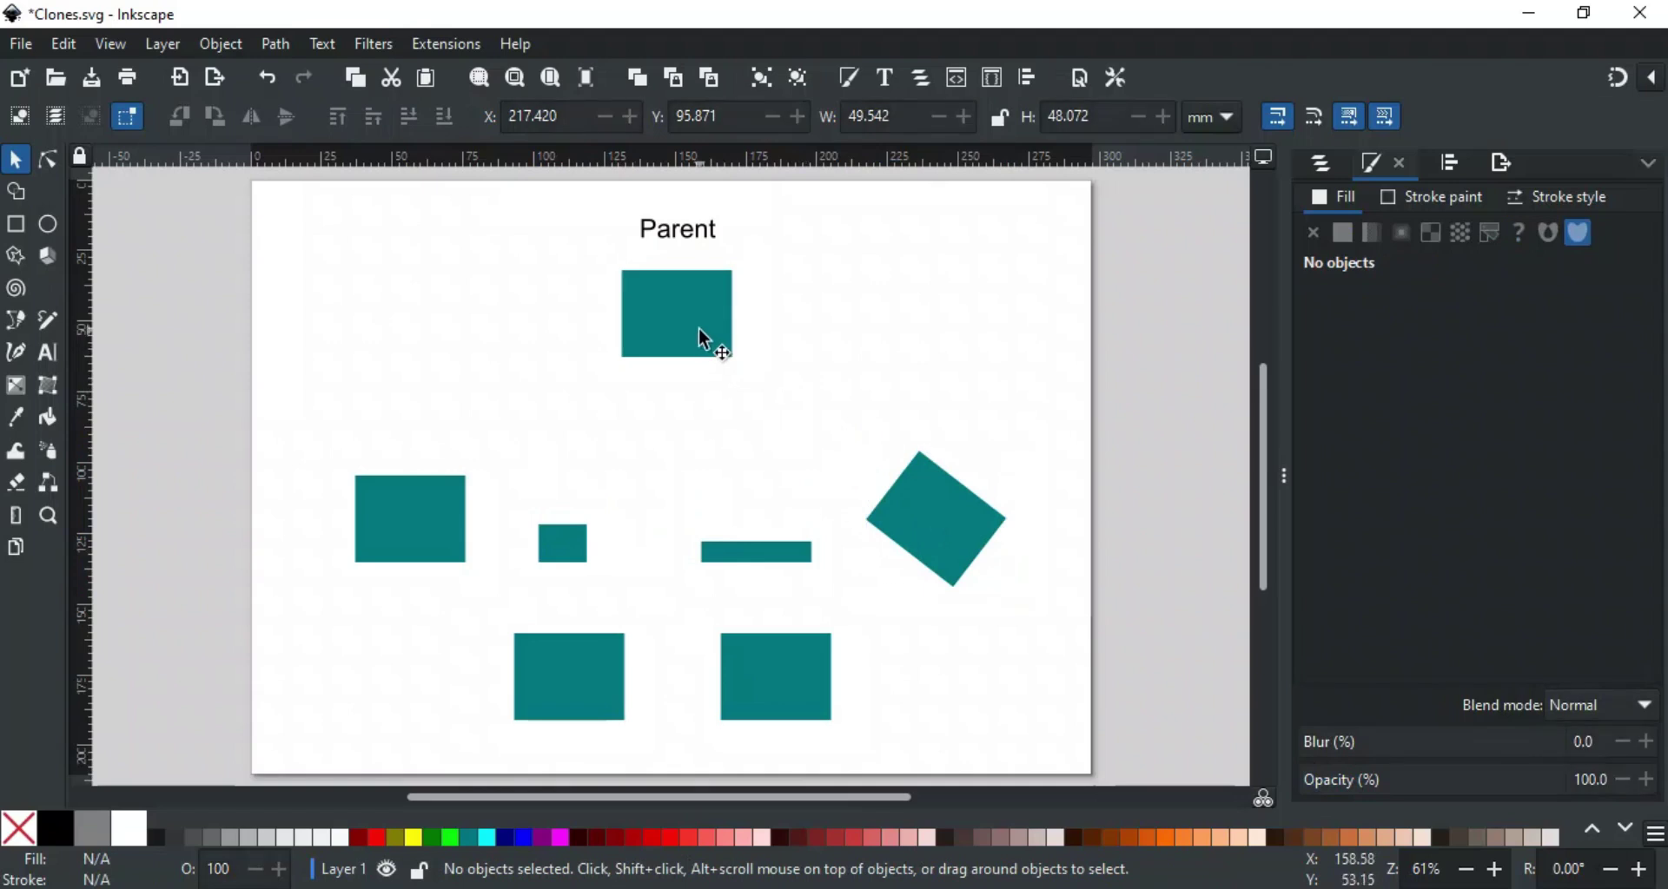
- Recolour the Parent and its clones pink, then unset the Parent's fill so clones can differ
click(699, 330)
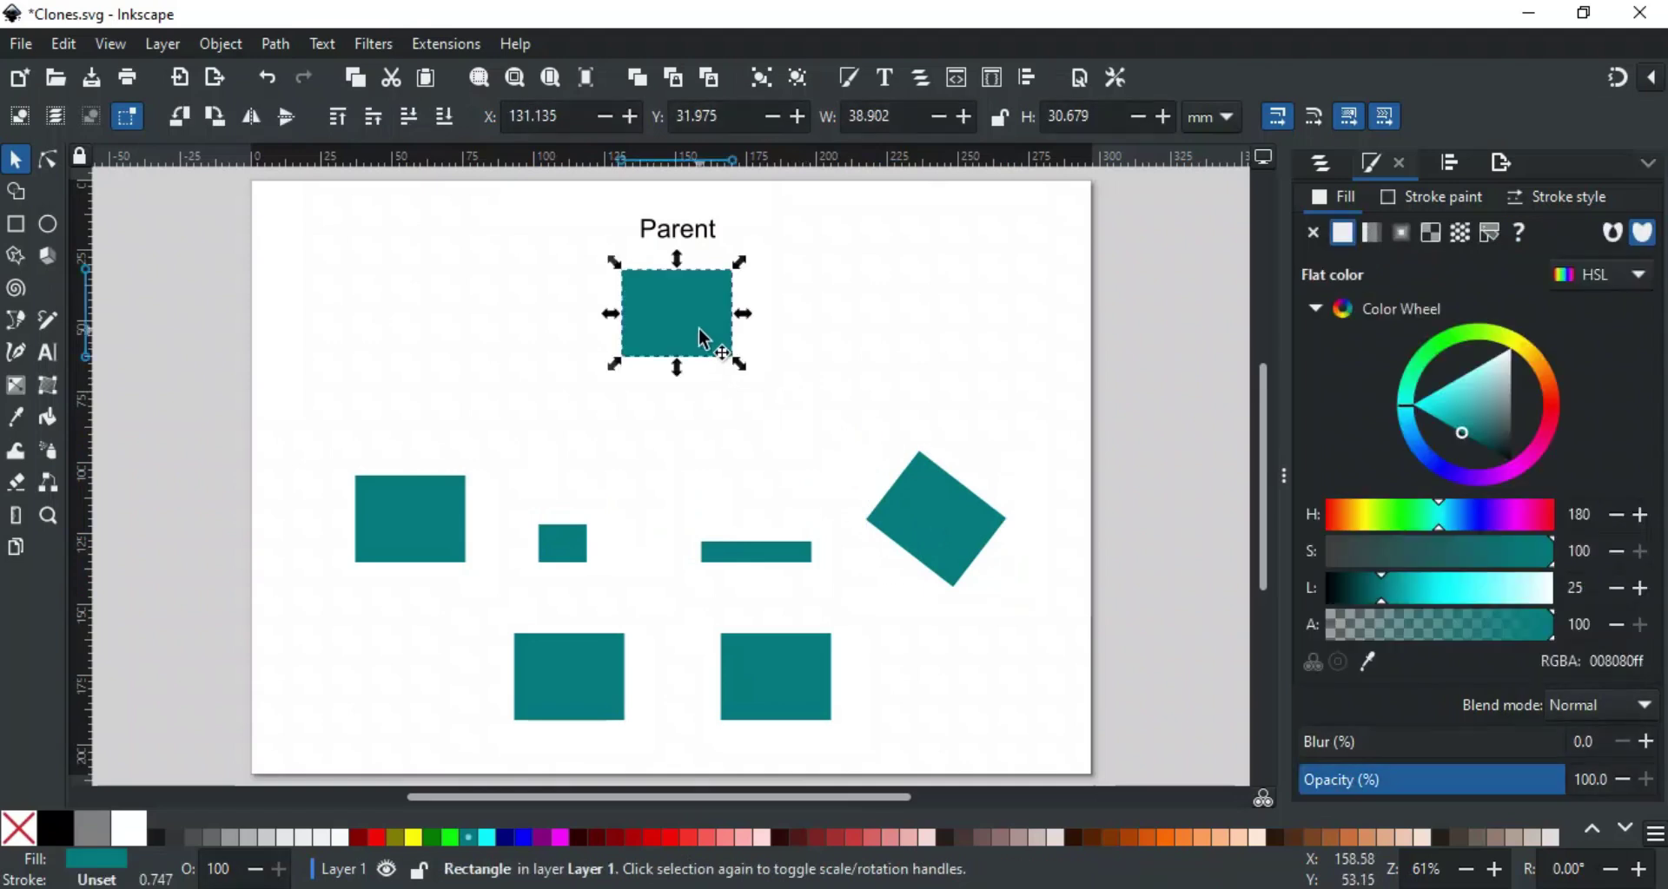
click(906, 837)
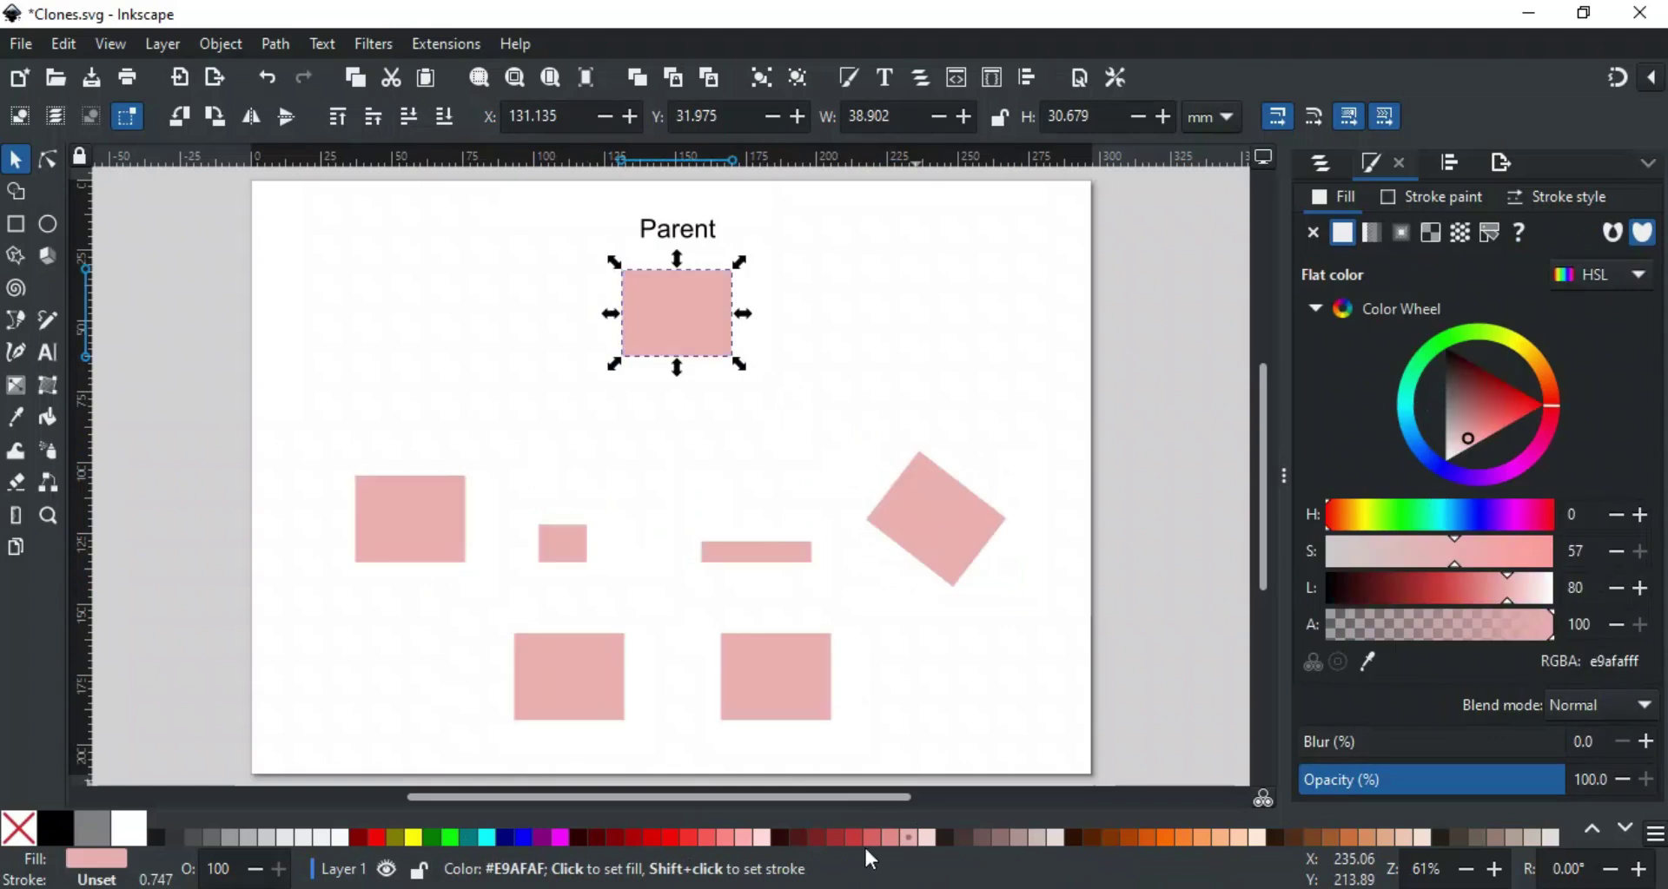
click(739, 839)
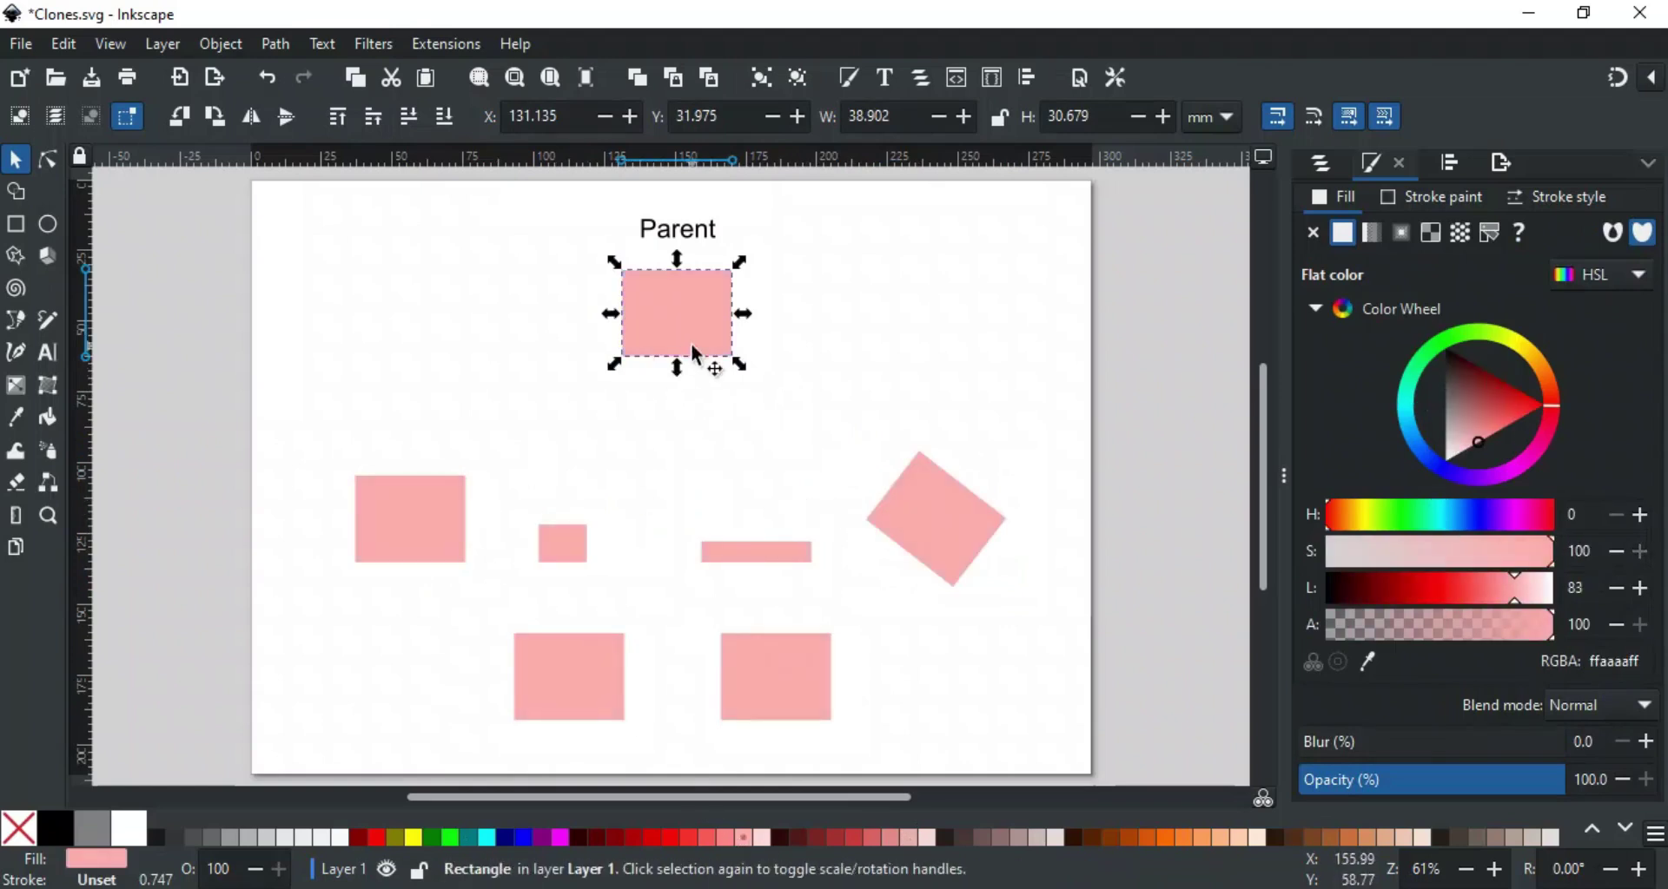
click(1520, 233)
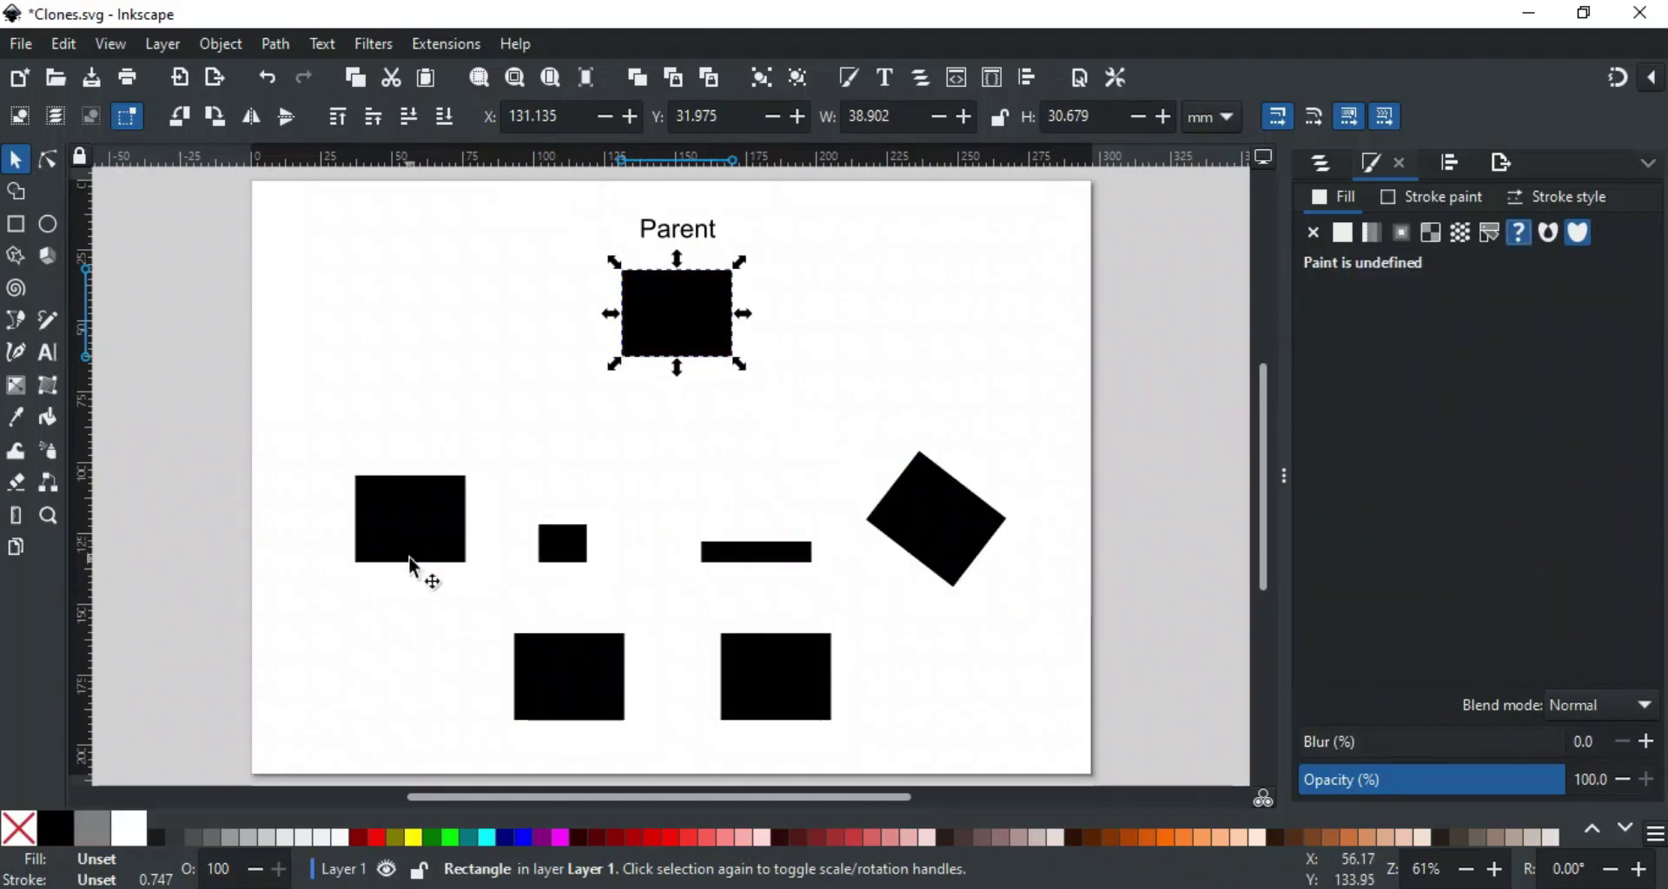
- Colour the left clone green, the bottom-left clone purple and the bottom-right clone dark red
click(411, 556)
click(432, 837)
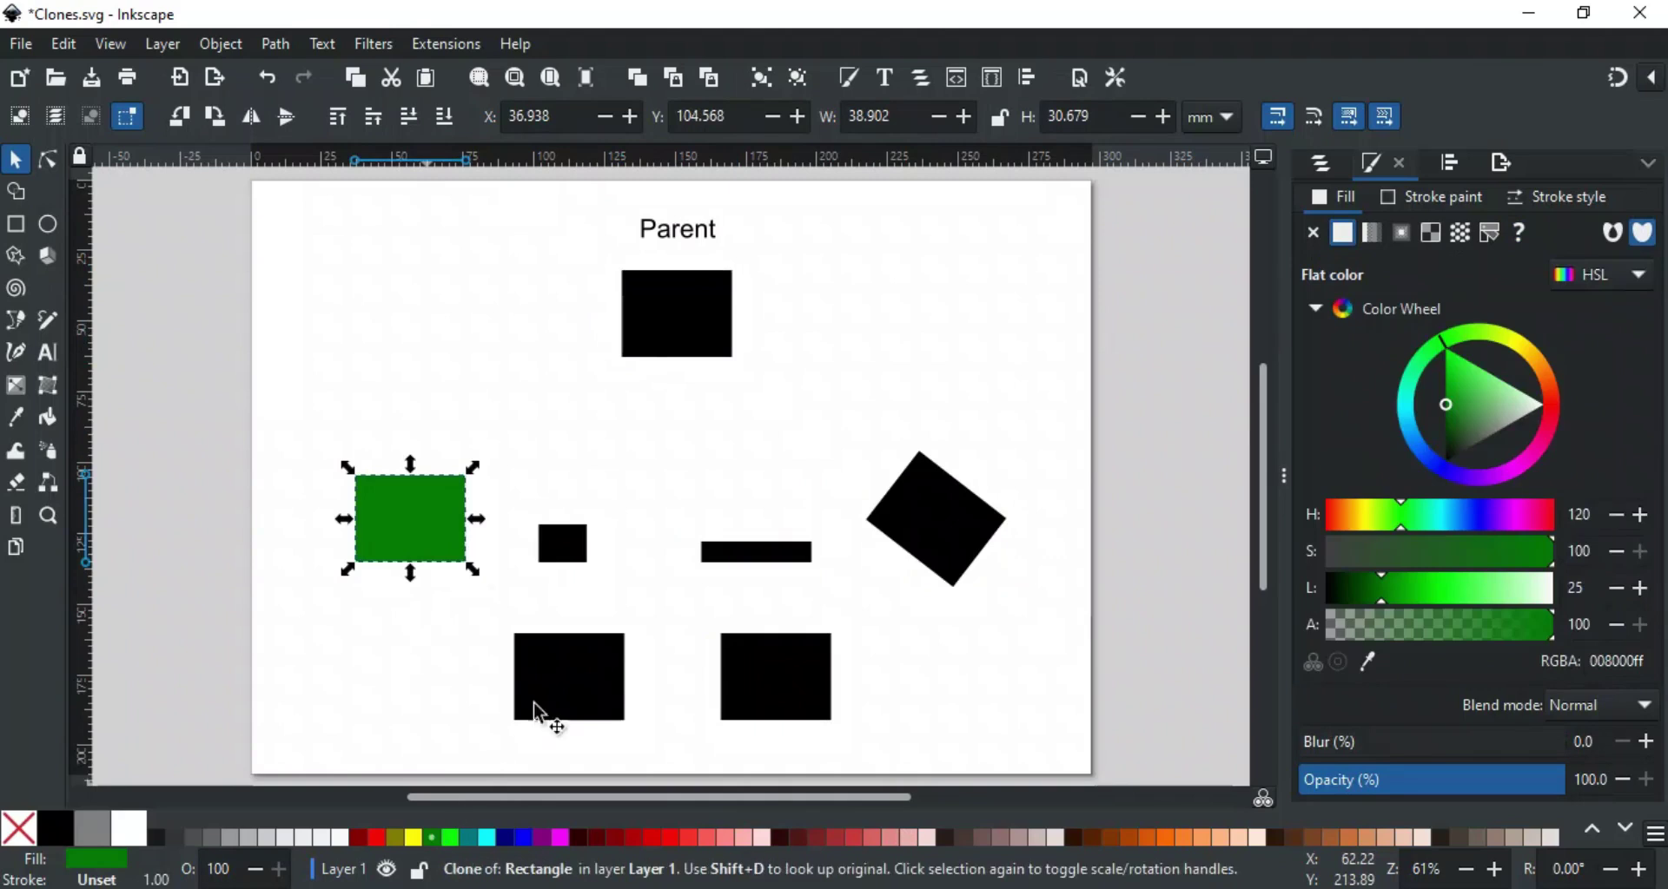
click(549, 693)
click(542, 837)
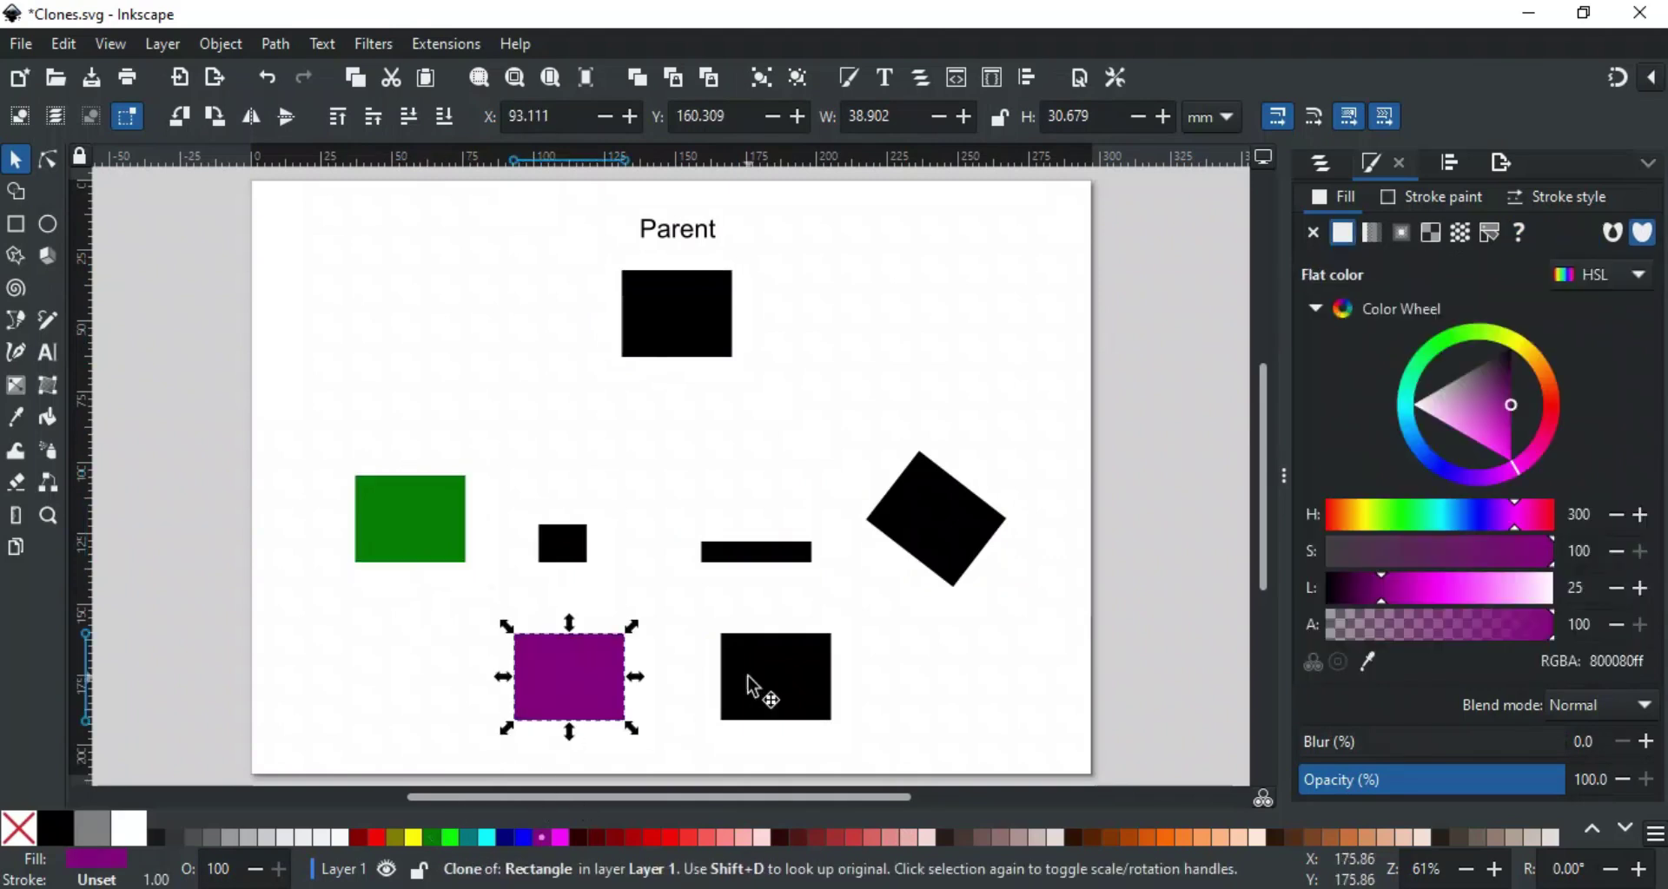
click(755, 692)
click(801, 838)
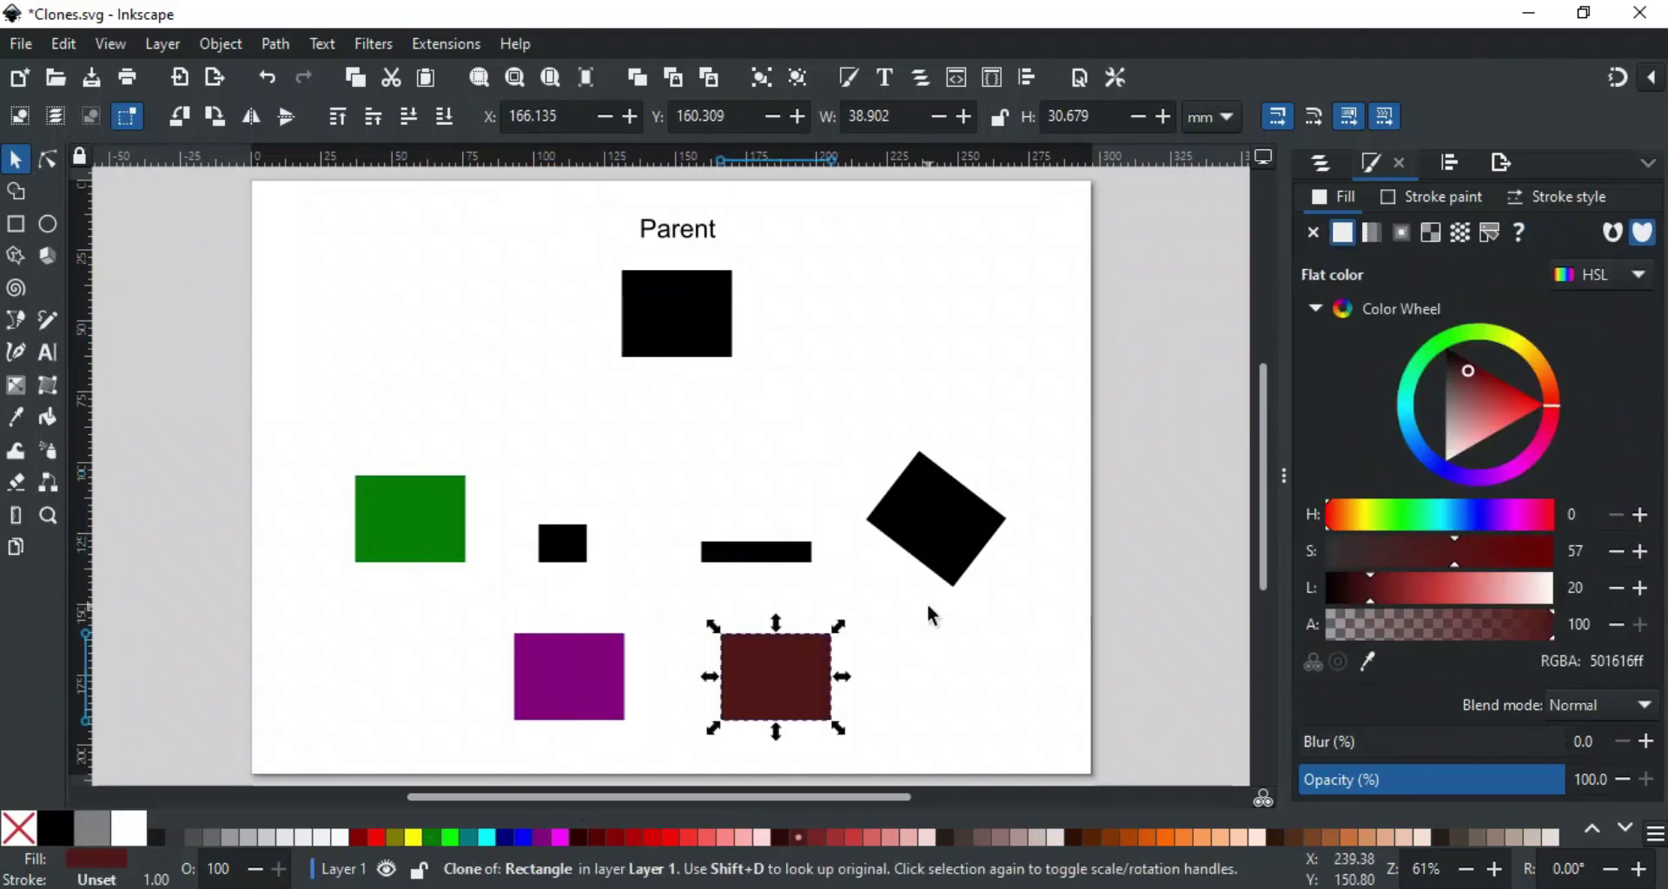
- Make the rotated diamond clone mauve and the Parent square green
click(951, 563)
click(994, 835)
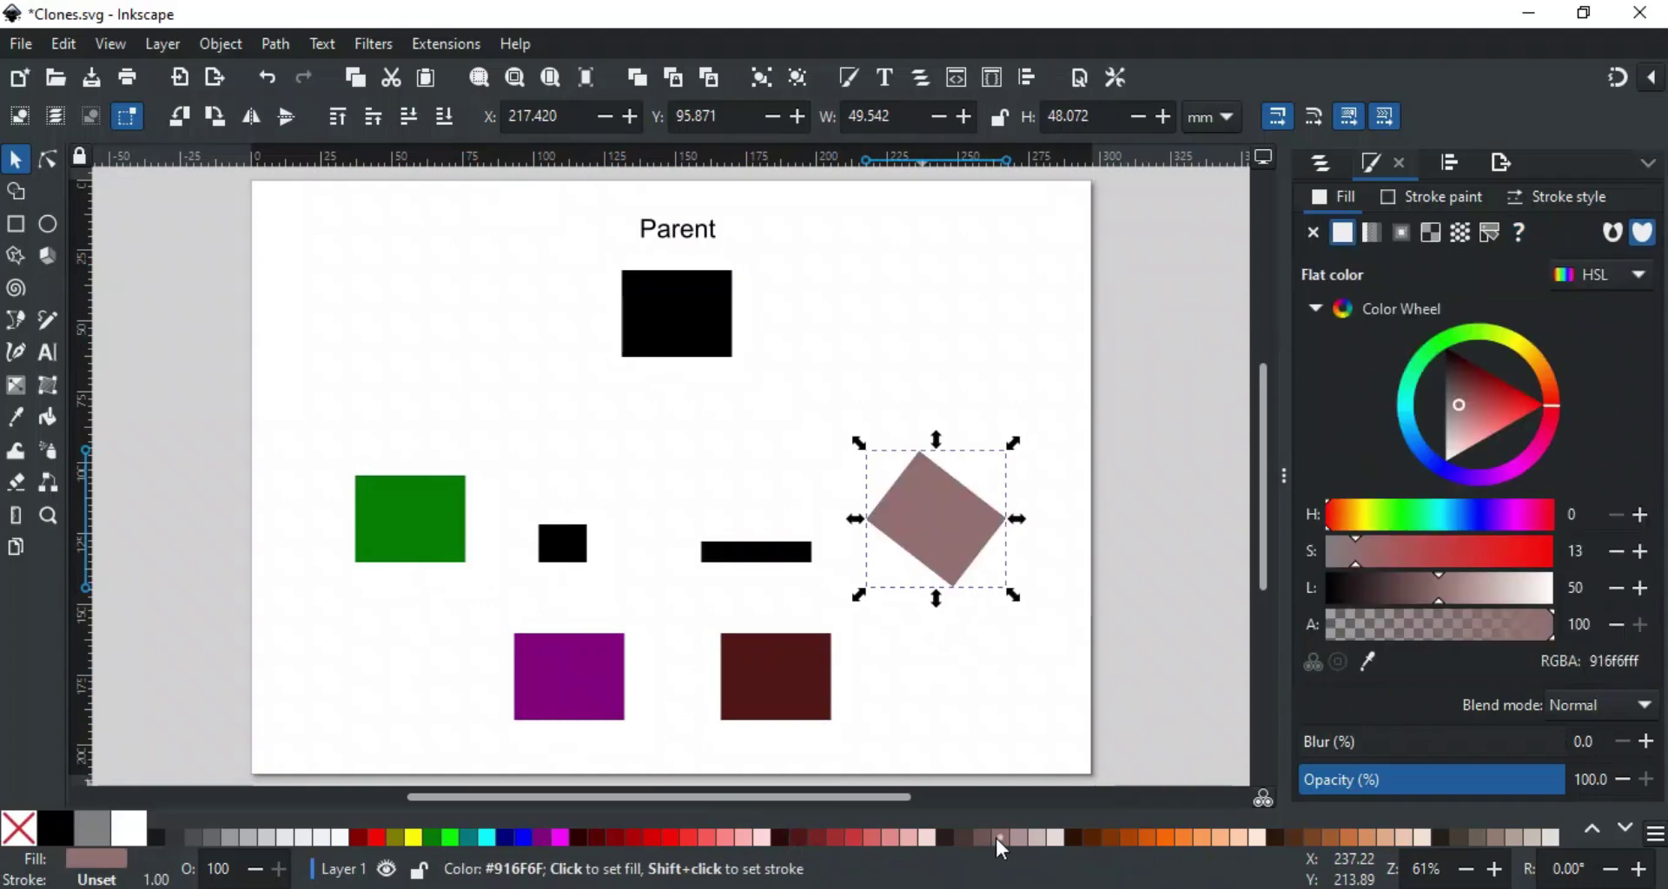
click(661, 335)
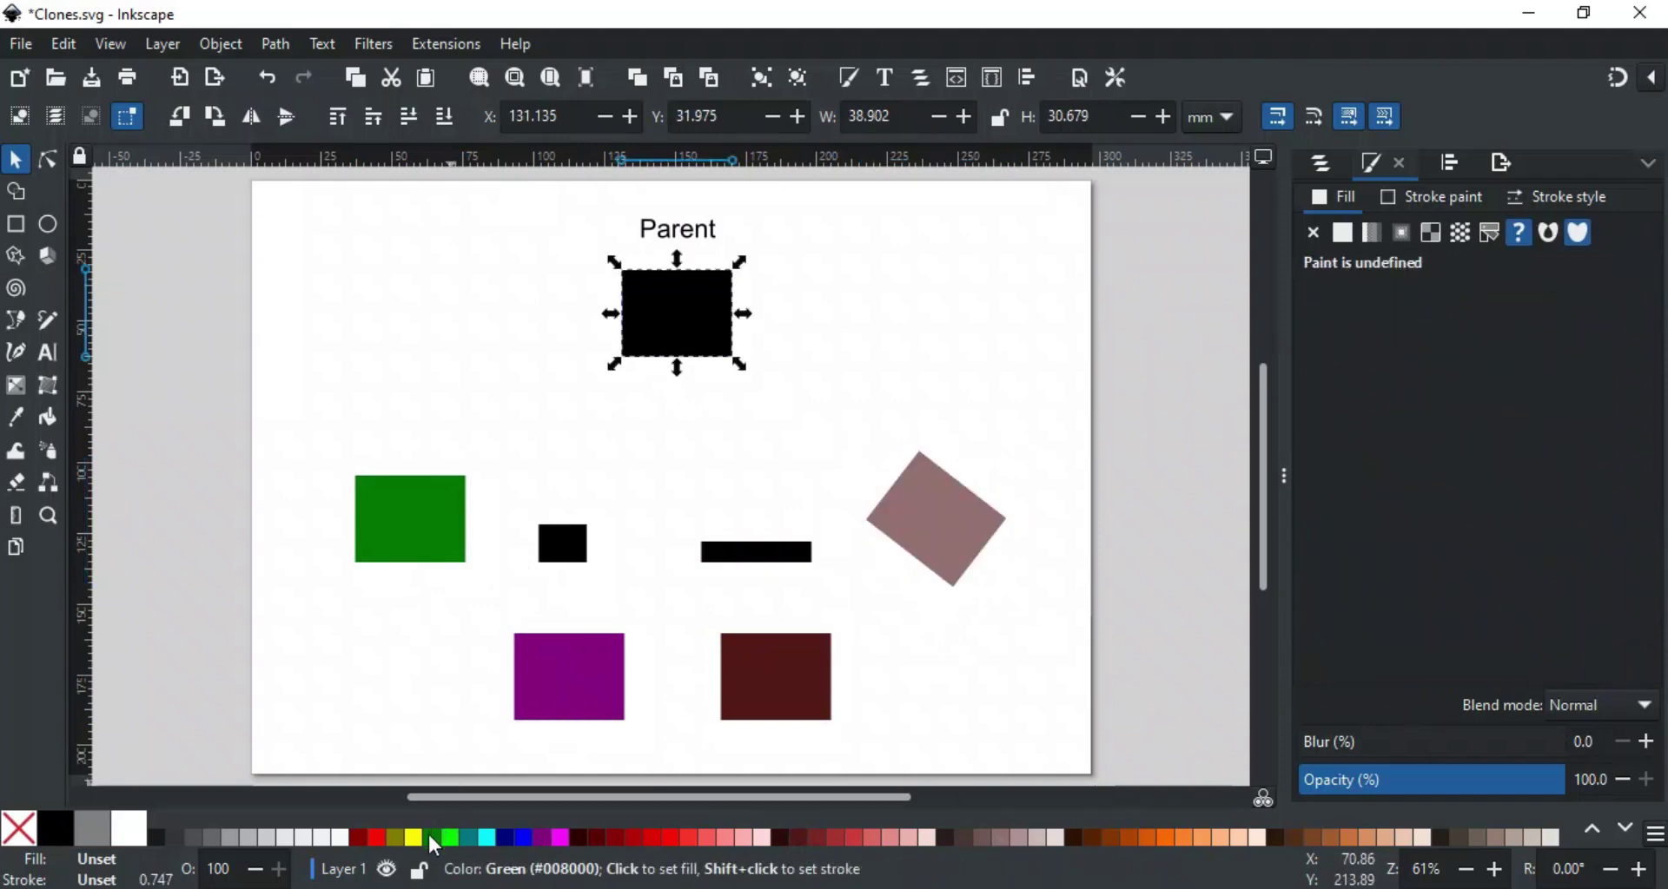
click(430, 836)
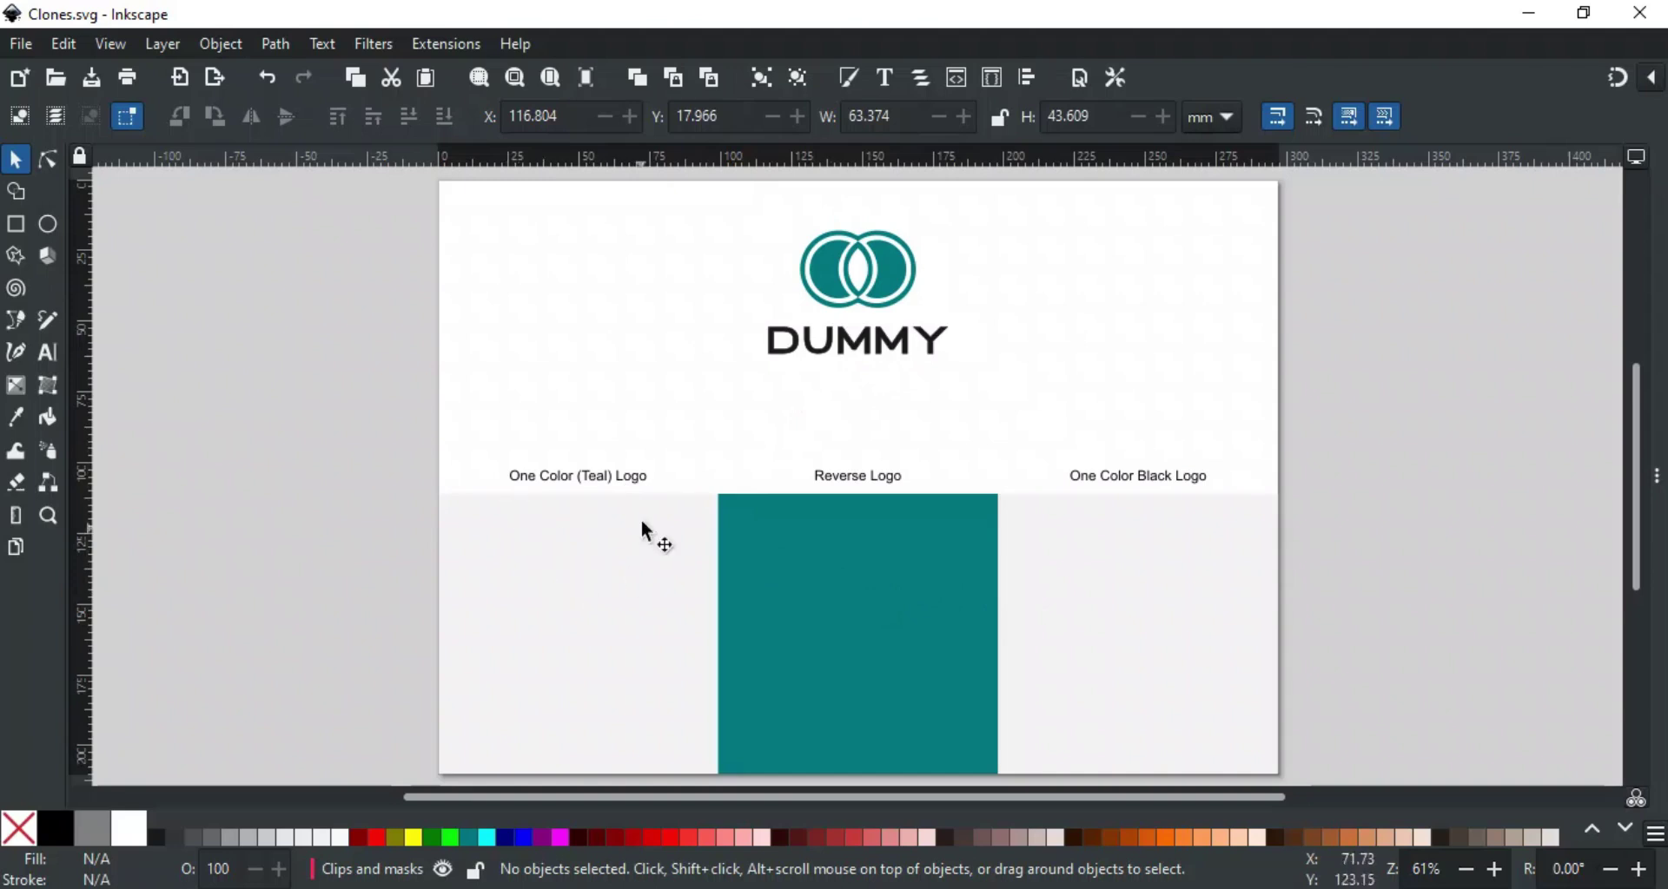
- Clone the DUMMY logo with Alt+D, move the clone aside, and fill the One Color box rectangle green
click(903, 351)
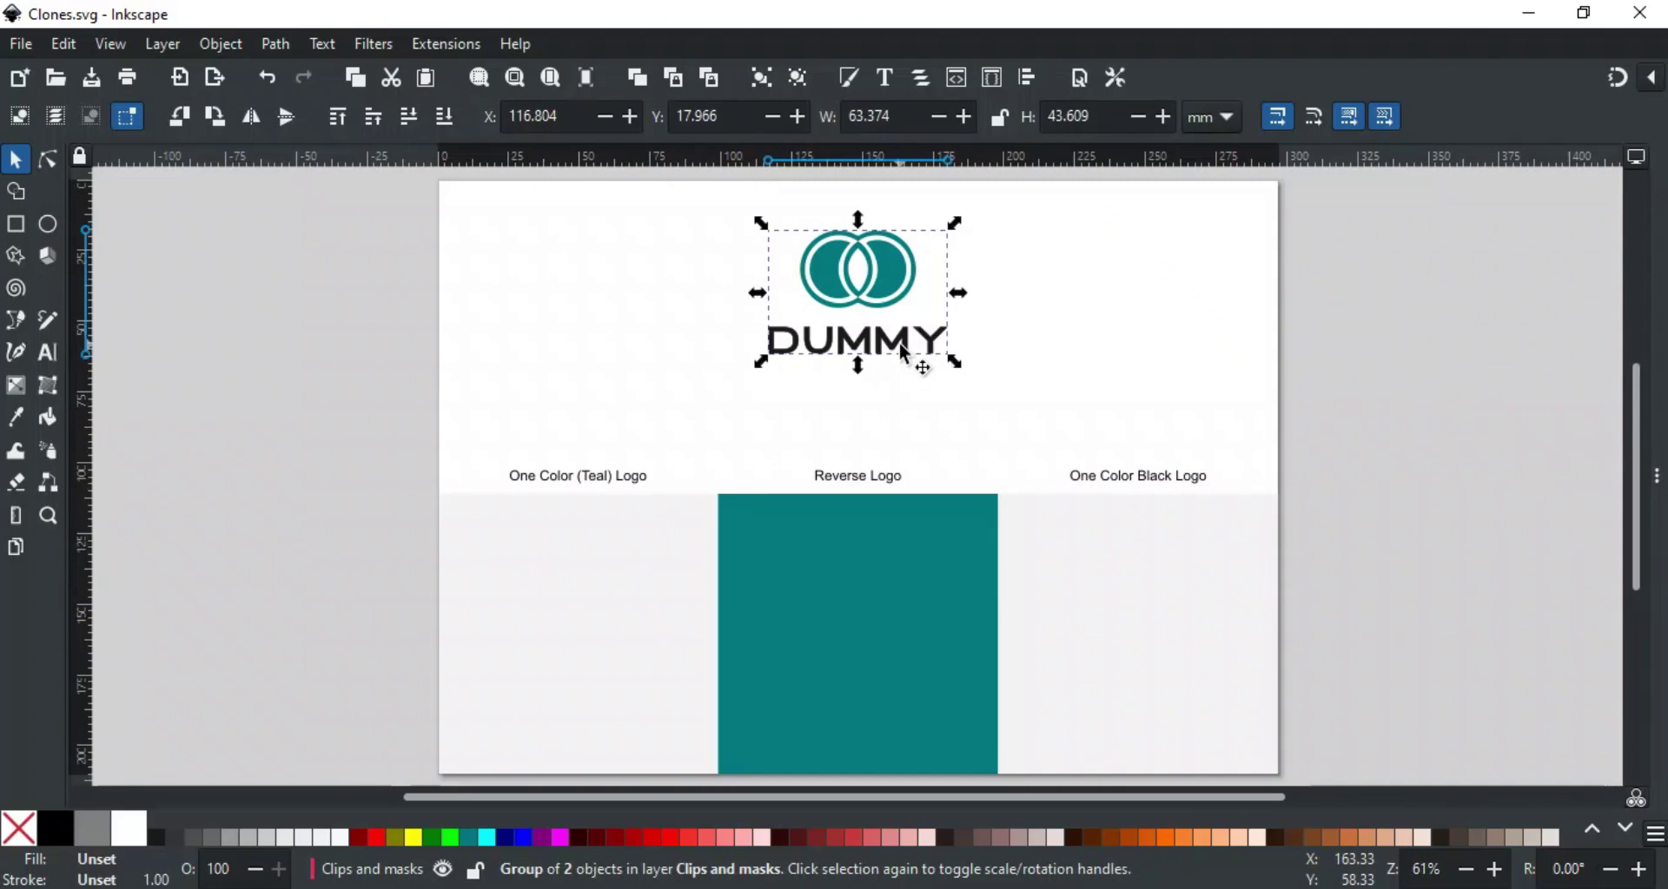
key(alt+d)
drag(877, 279, 649, 292)
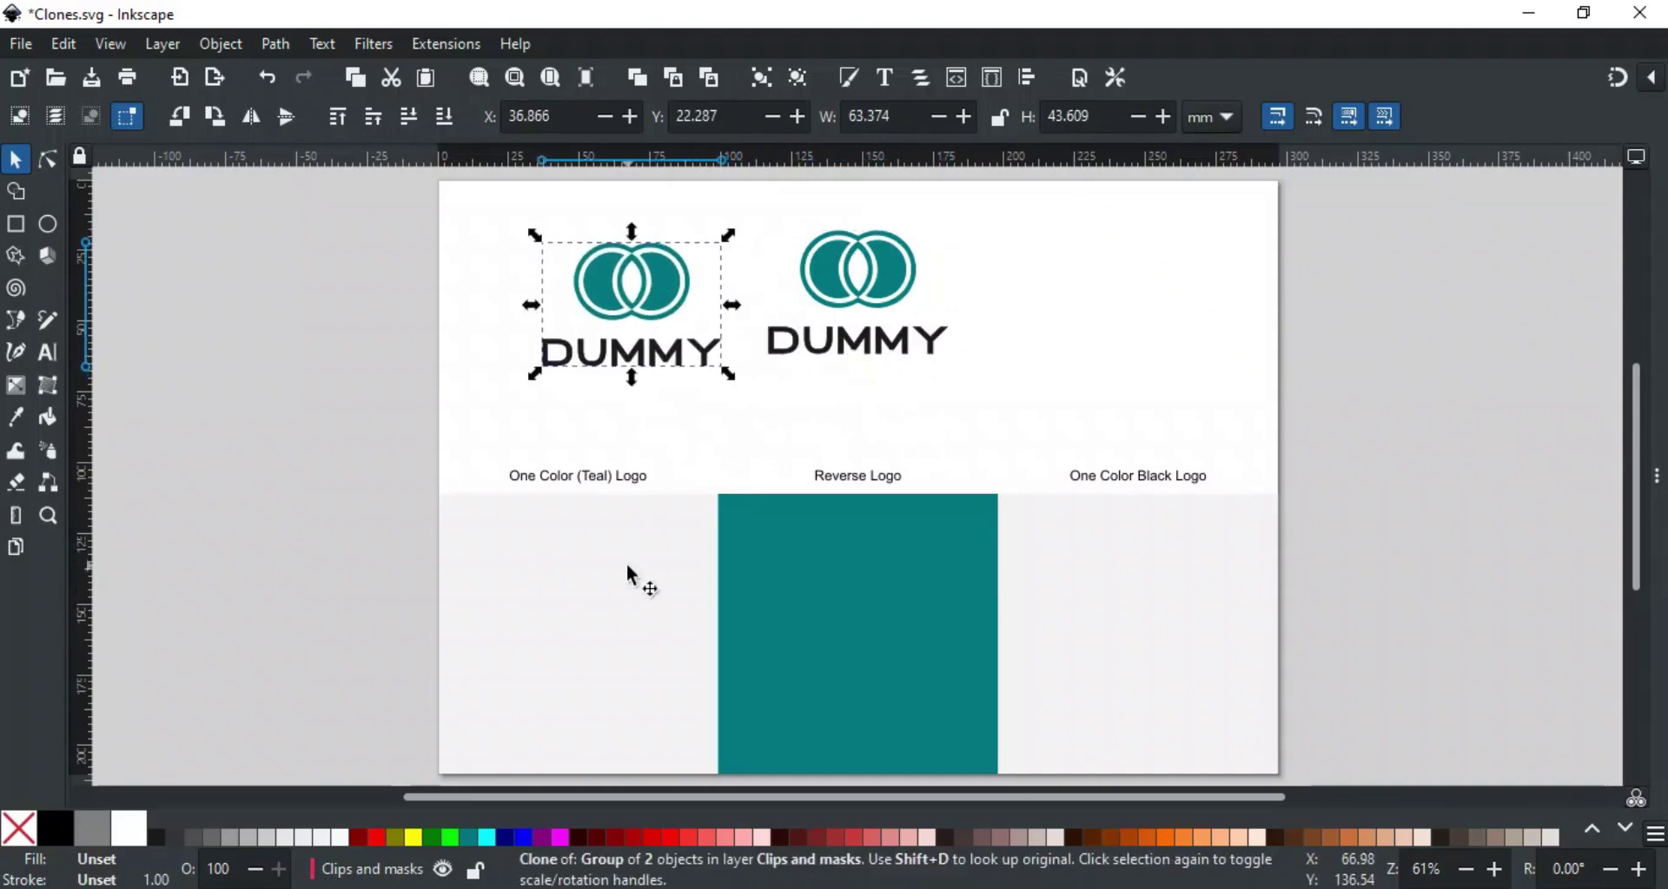
click(627, 564)
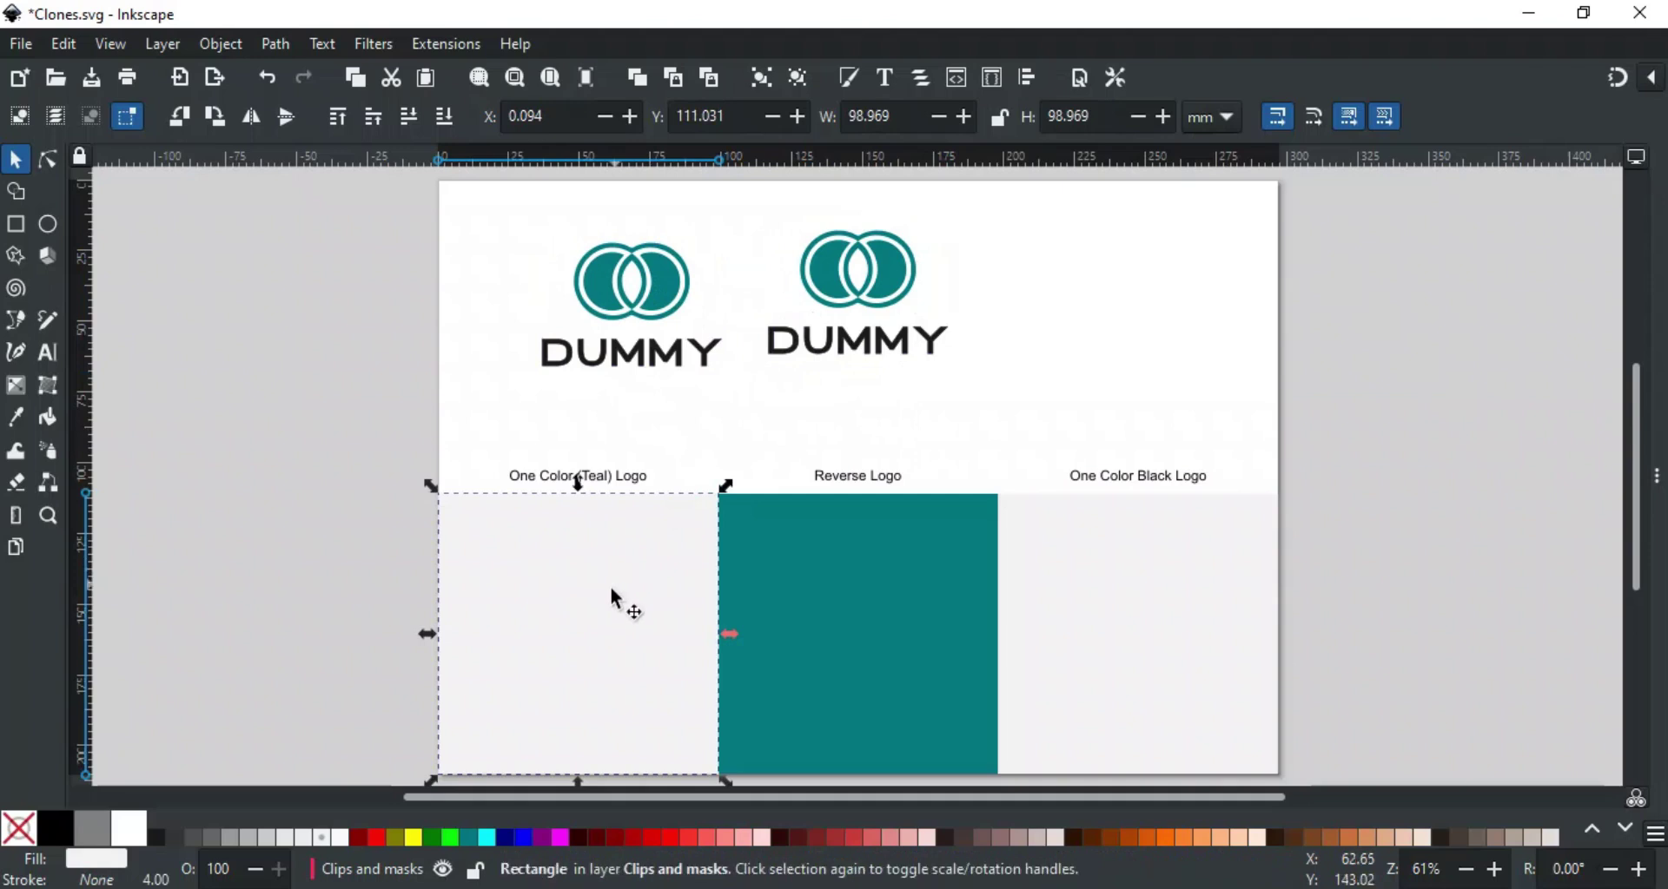
click(429, 834)
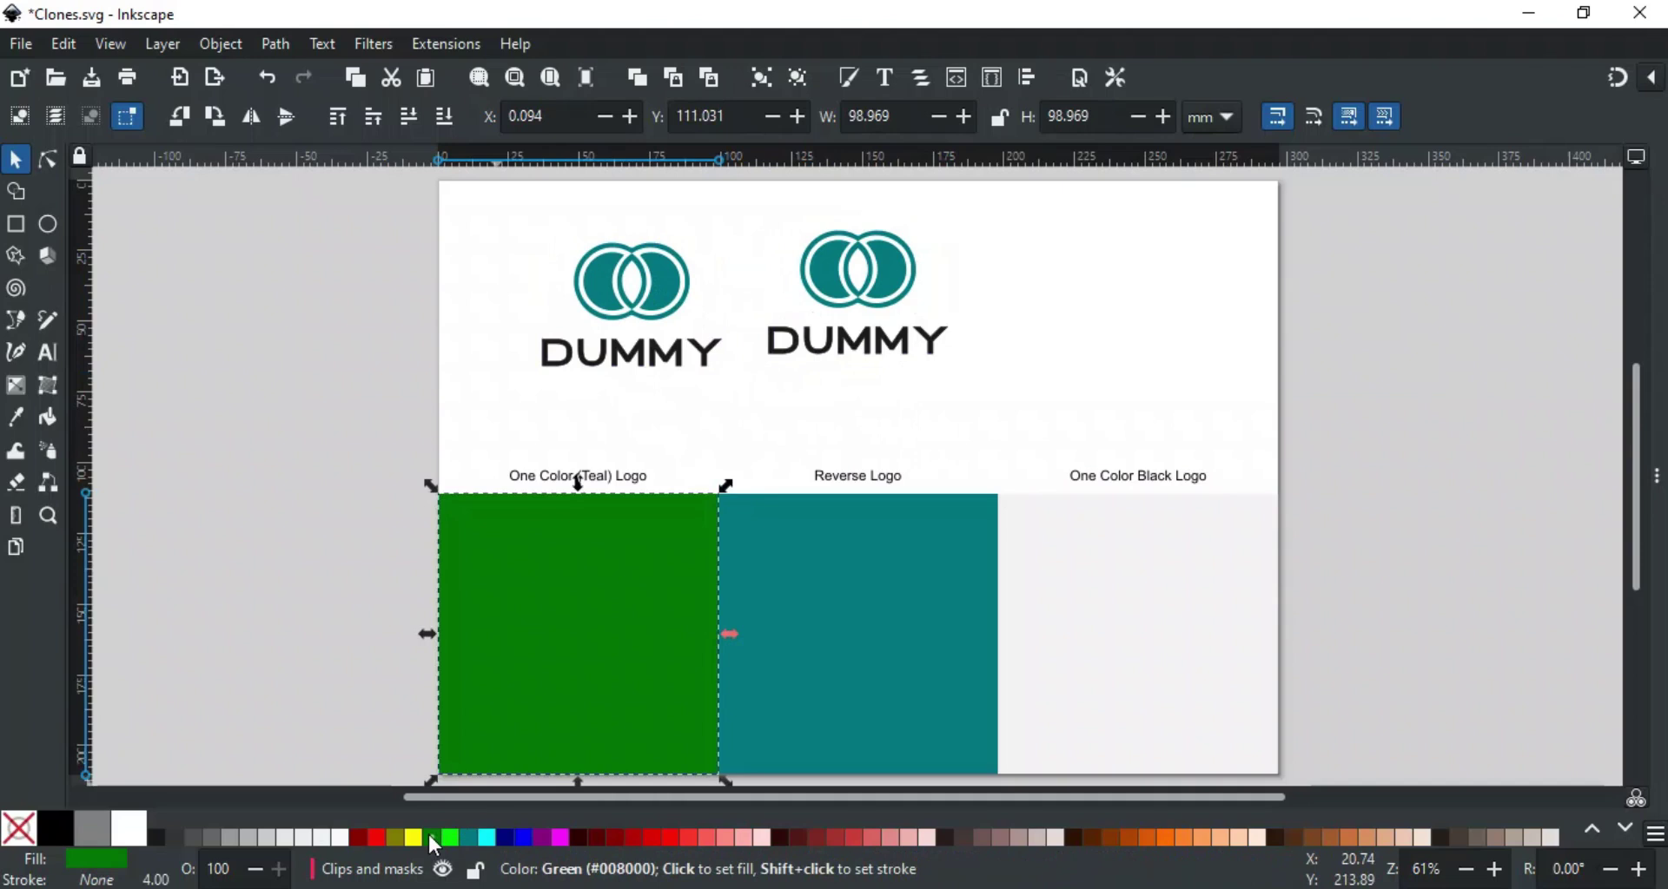
- Move the logo clone into the green box and clip it with that rectangle
click(667, 276)
mouse_move(667, 277)
mouse_down()
mouse_move(634, 584)
mouse_move(599, 624)
mouse_move(611, 613)
mouse_up()
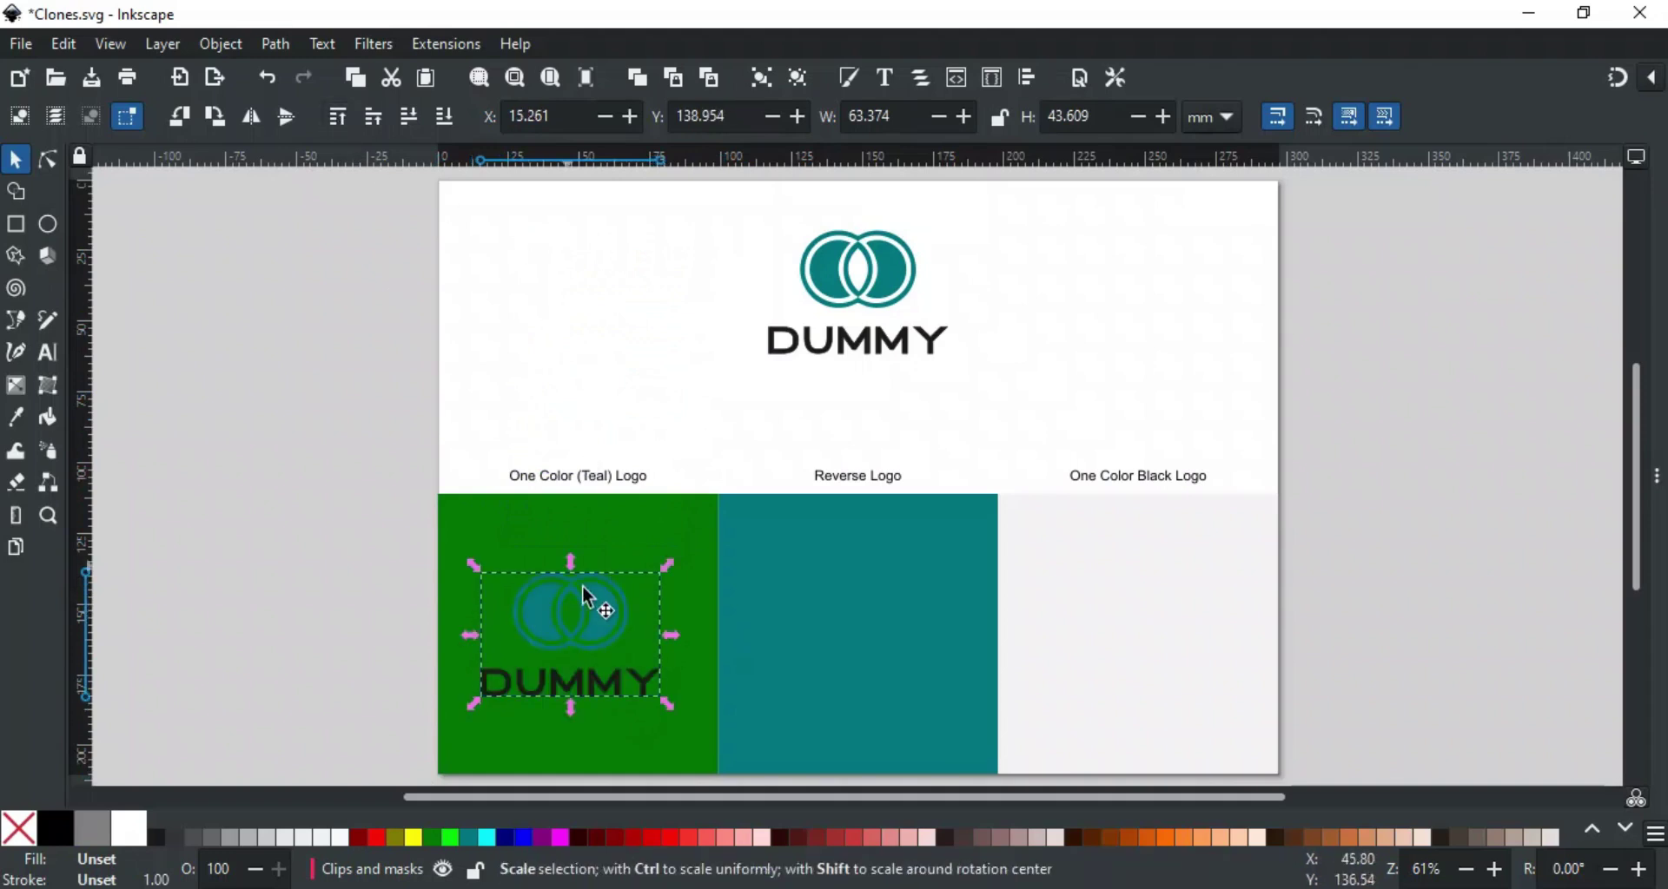
drag(599, 596, 599, 595)
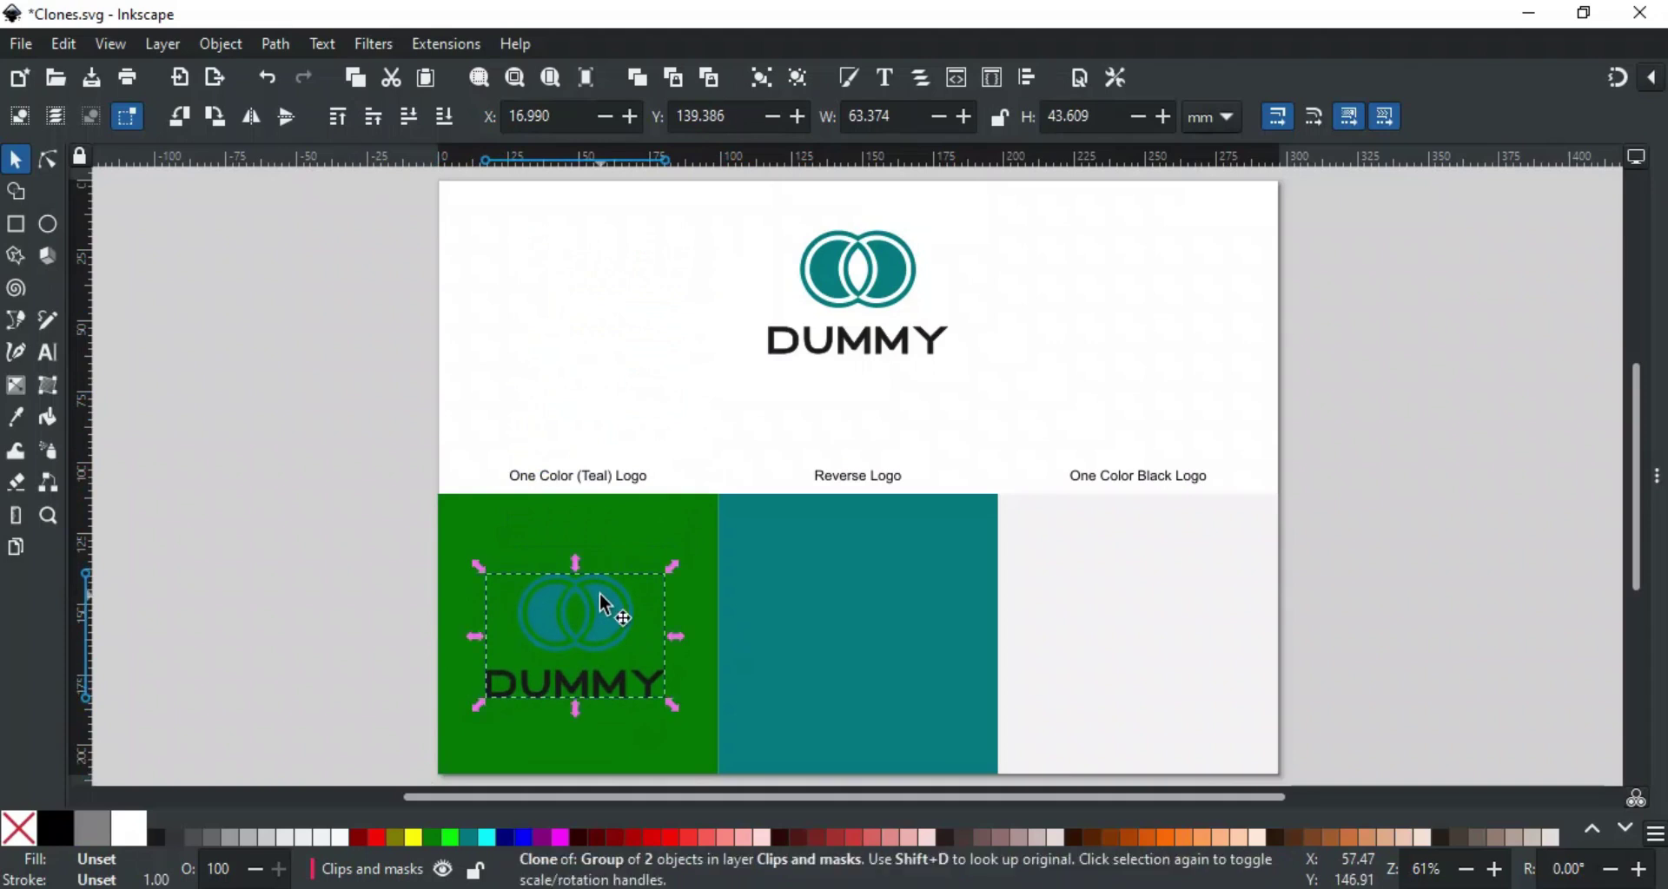
shift+click(633, 550)
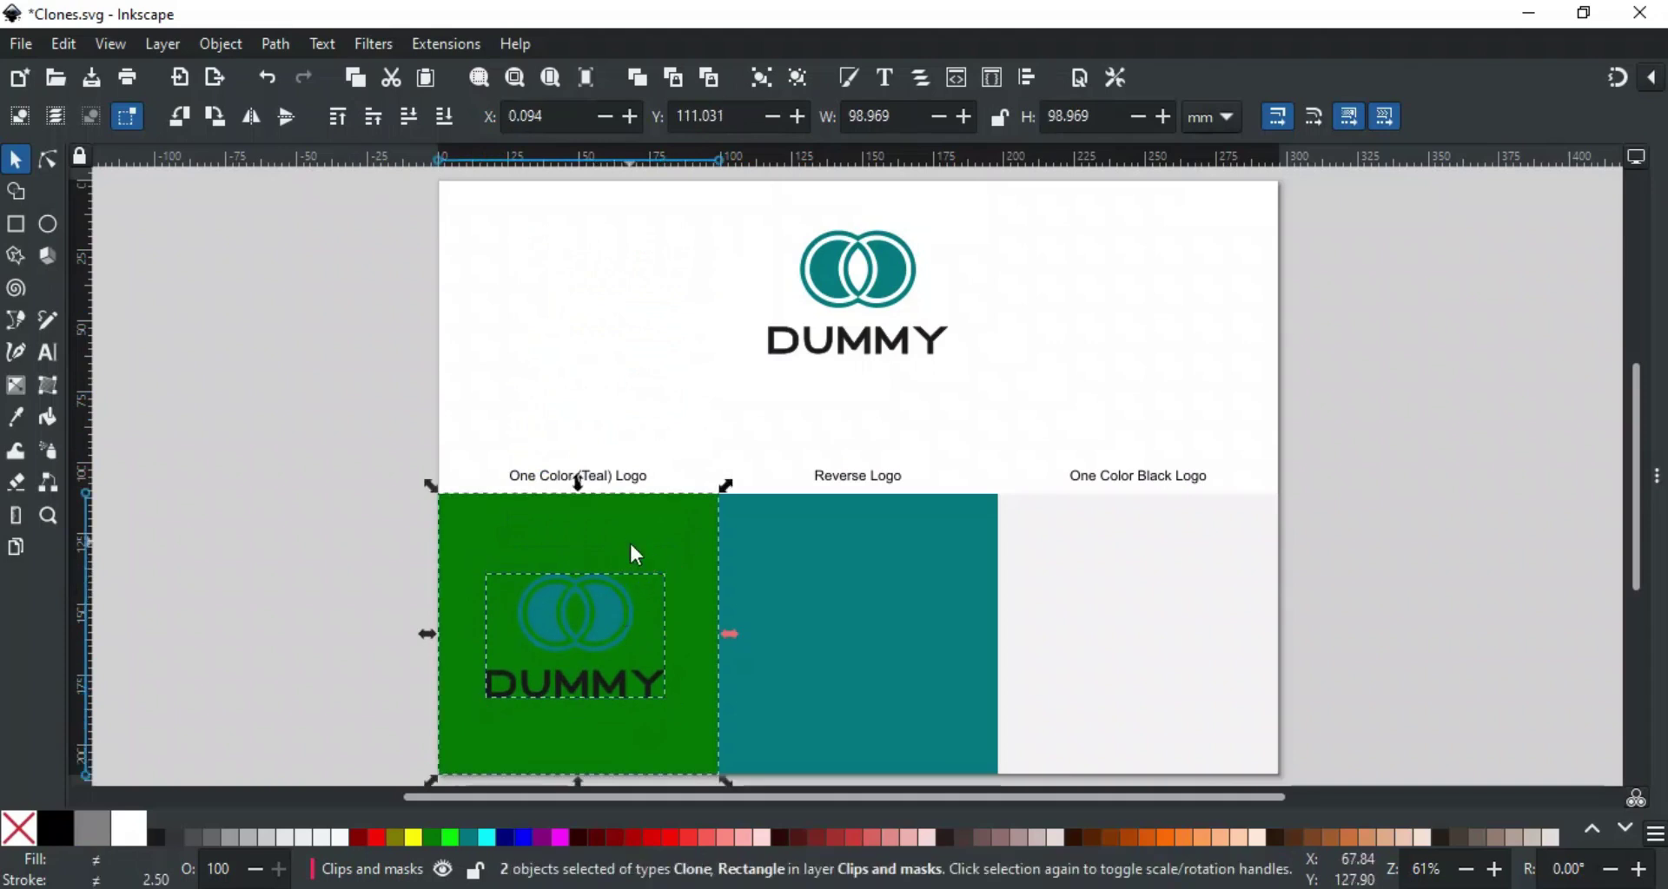
right_click(631, 544)
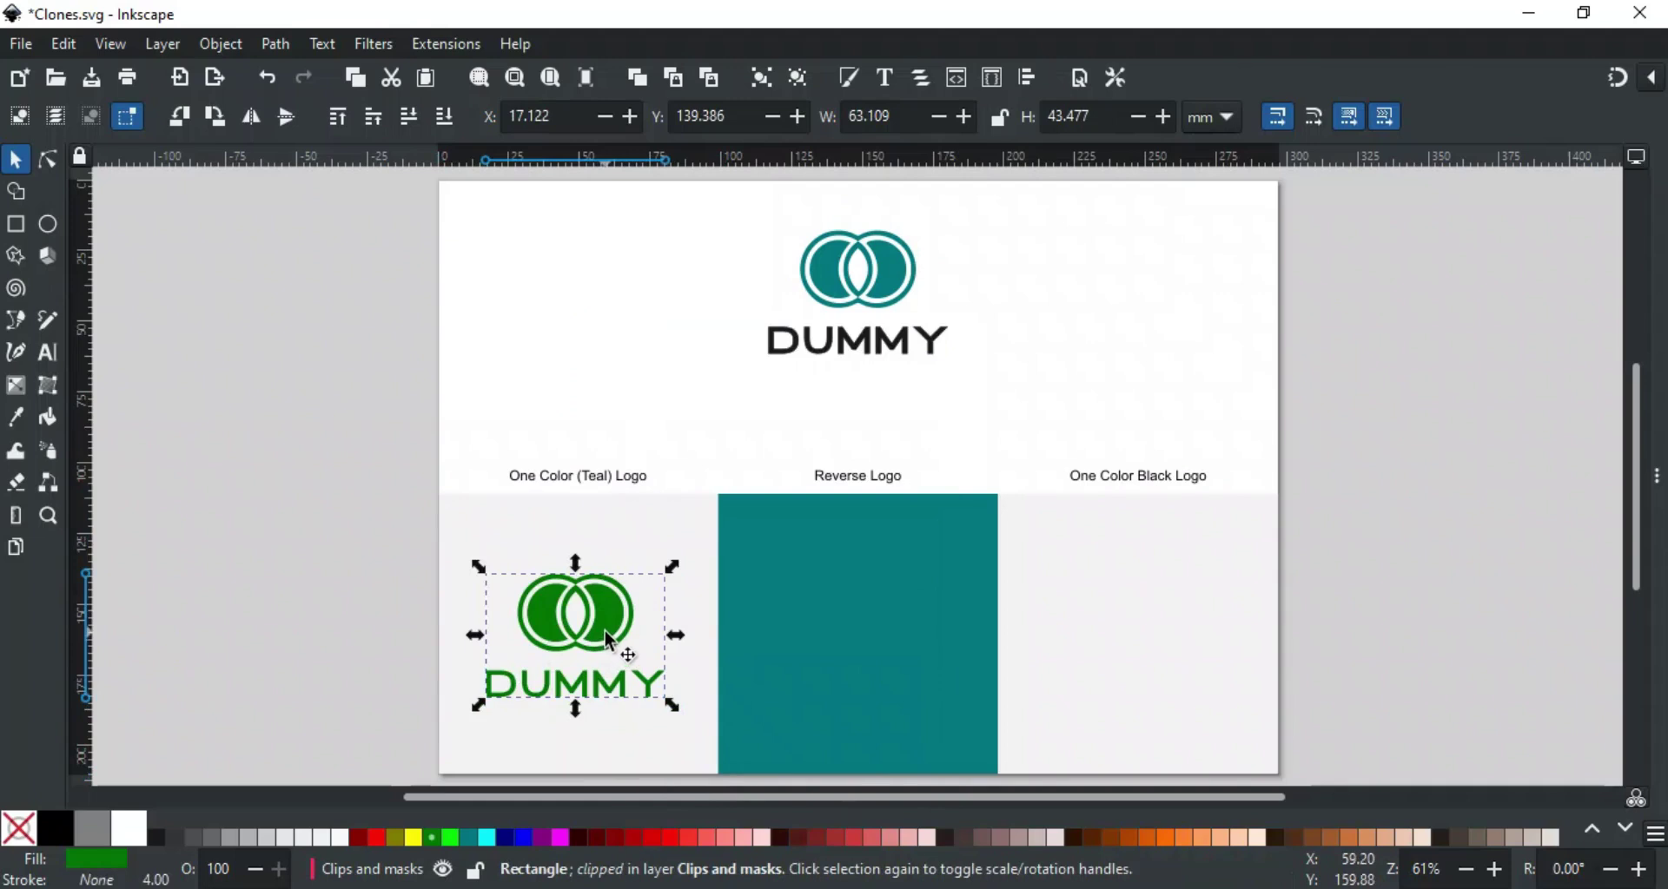
- Pick teal for the logo with the Dropper and place a white logo copy in the Reverse Logo box
key(d)
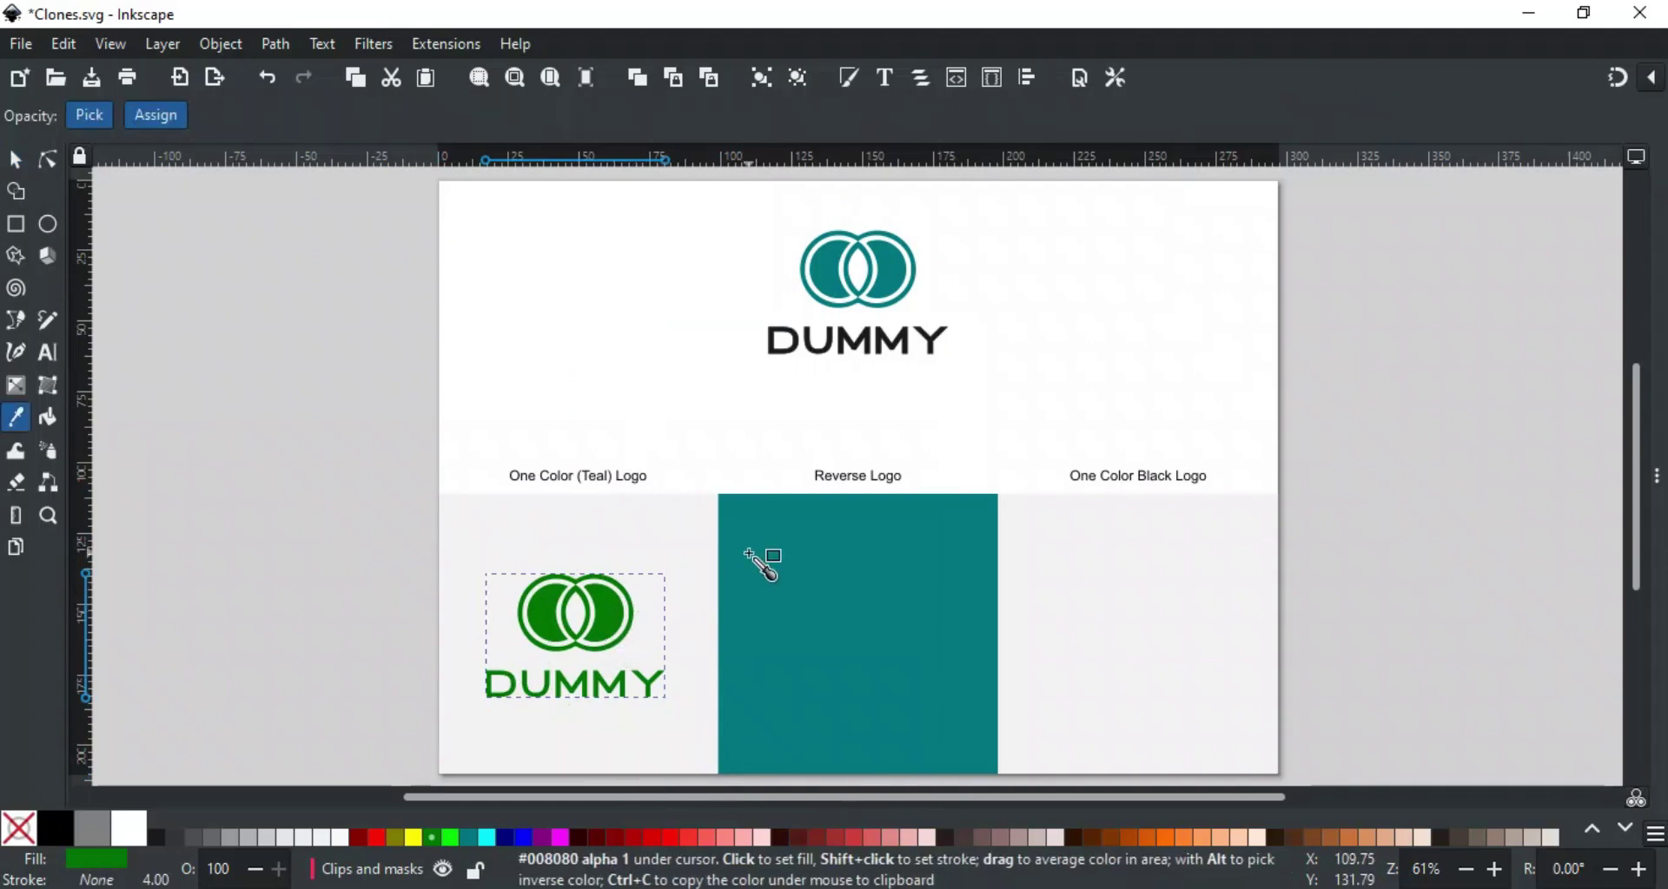
click(747, 552)
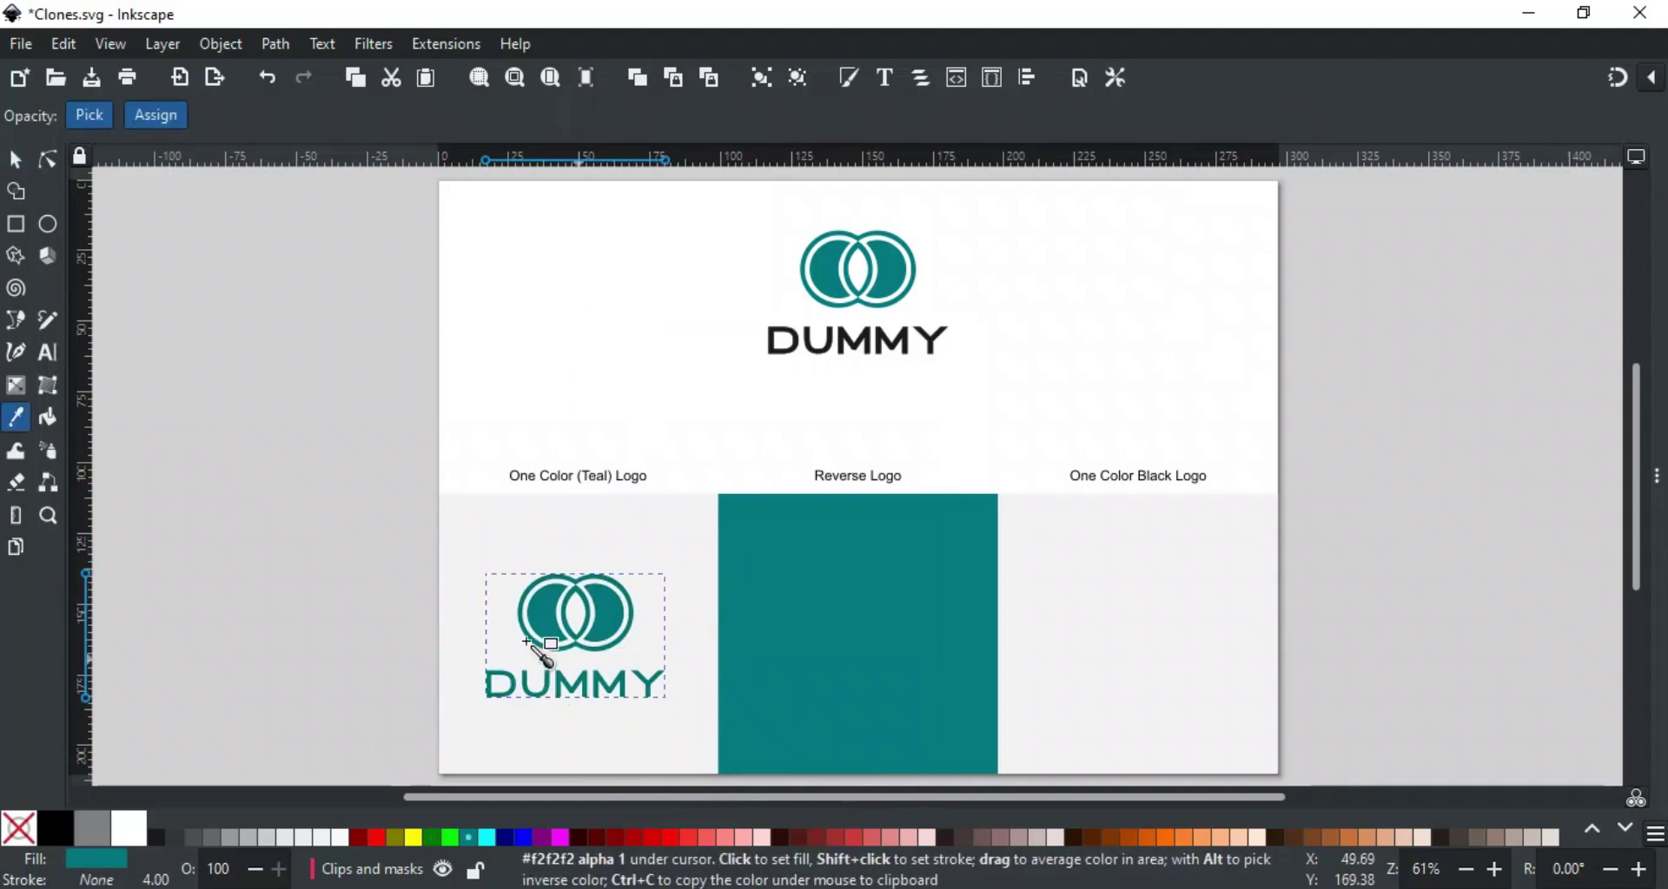
key(s)
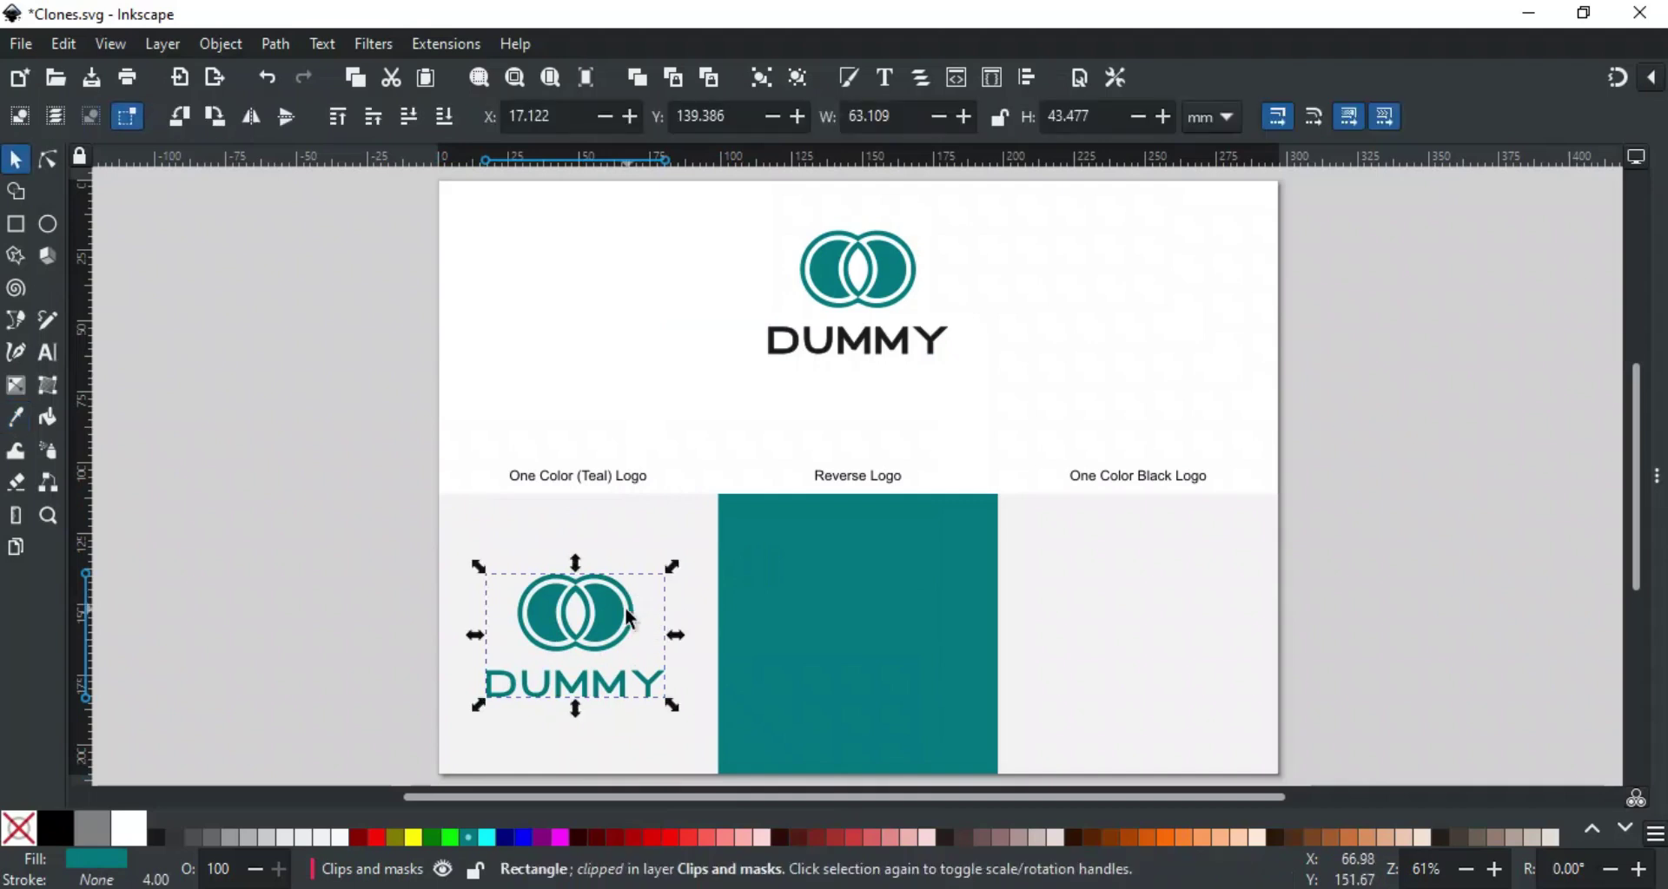
drag(620, 633, 894, 653)
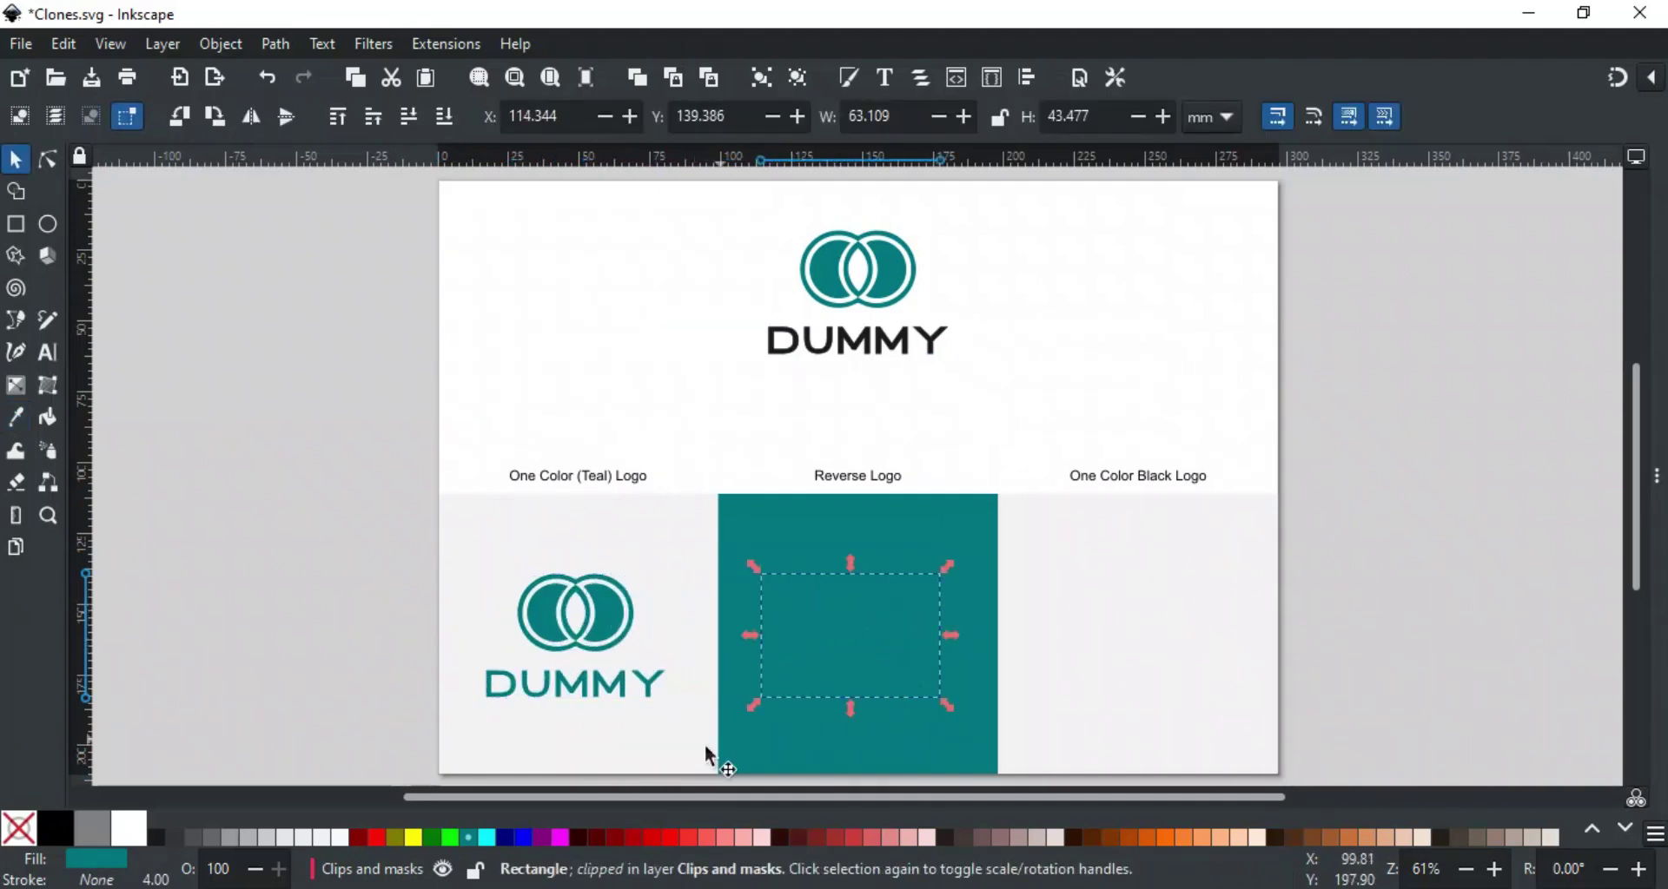
click(335, 836)
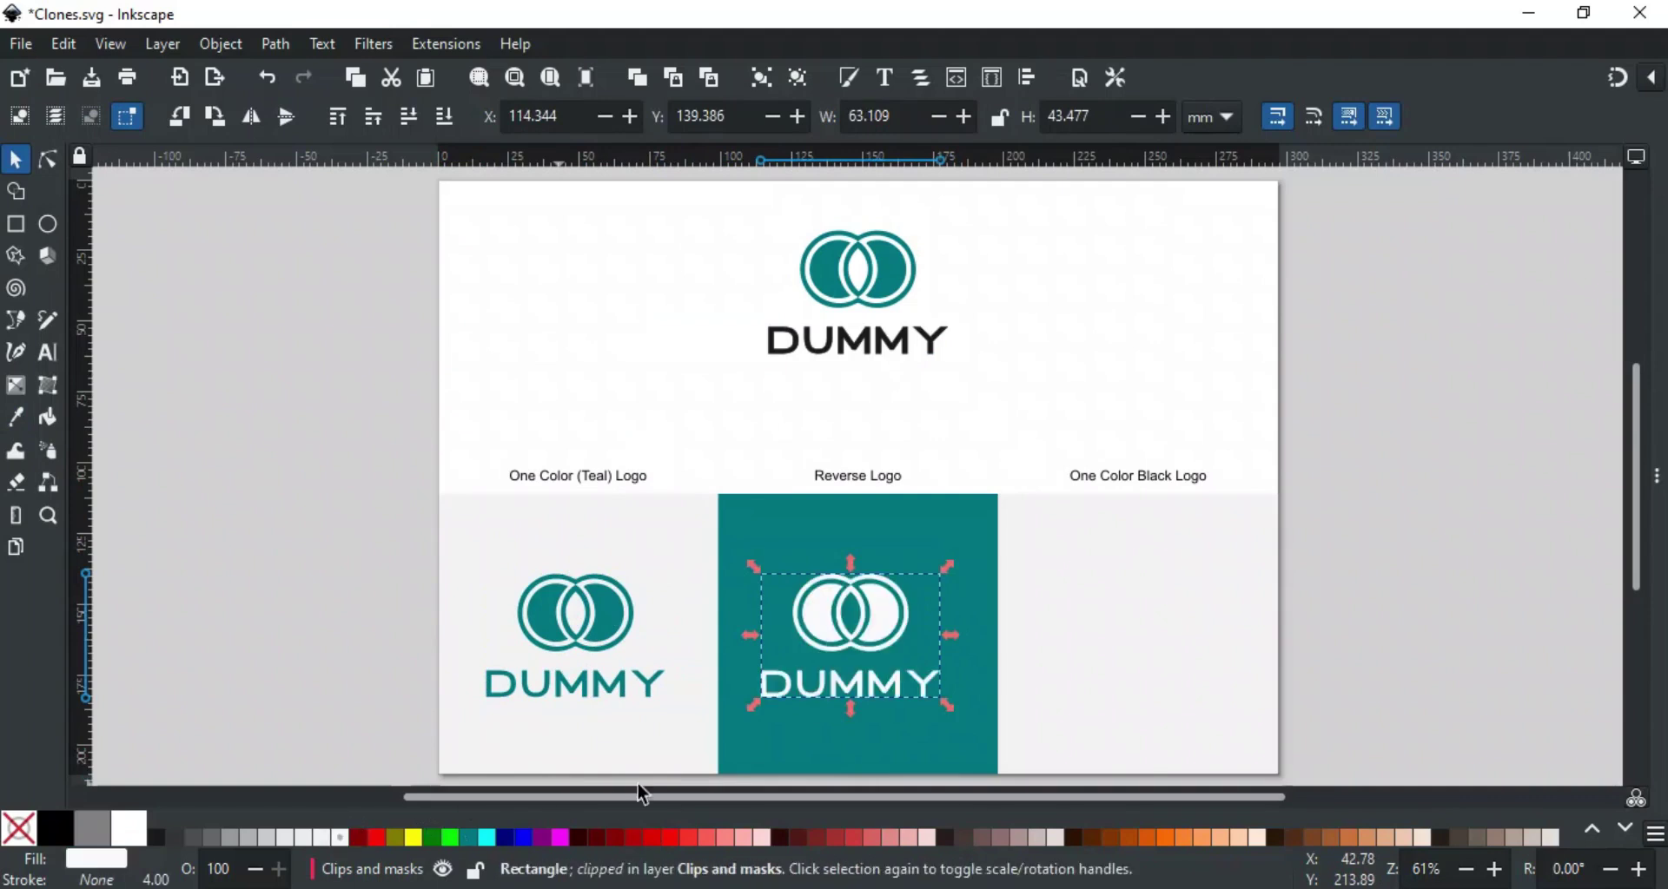
- Duplicate the white logo into the One Color Black Logo box and make it black
key(ctrl+d)
drag(846, 622, 1164, 639)
click(158, 837)
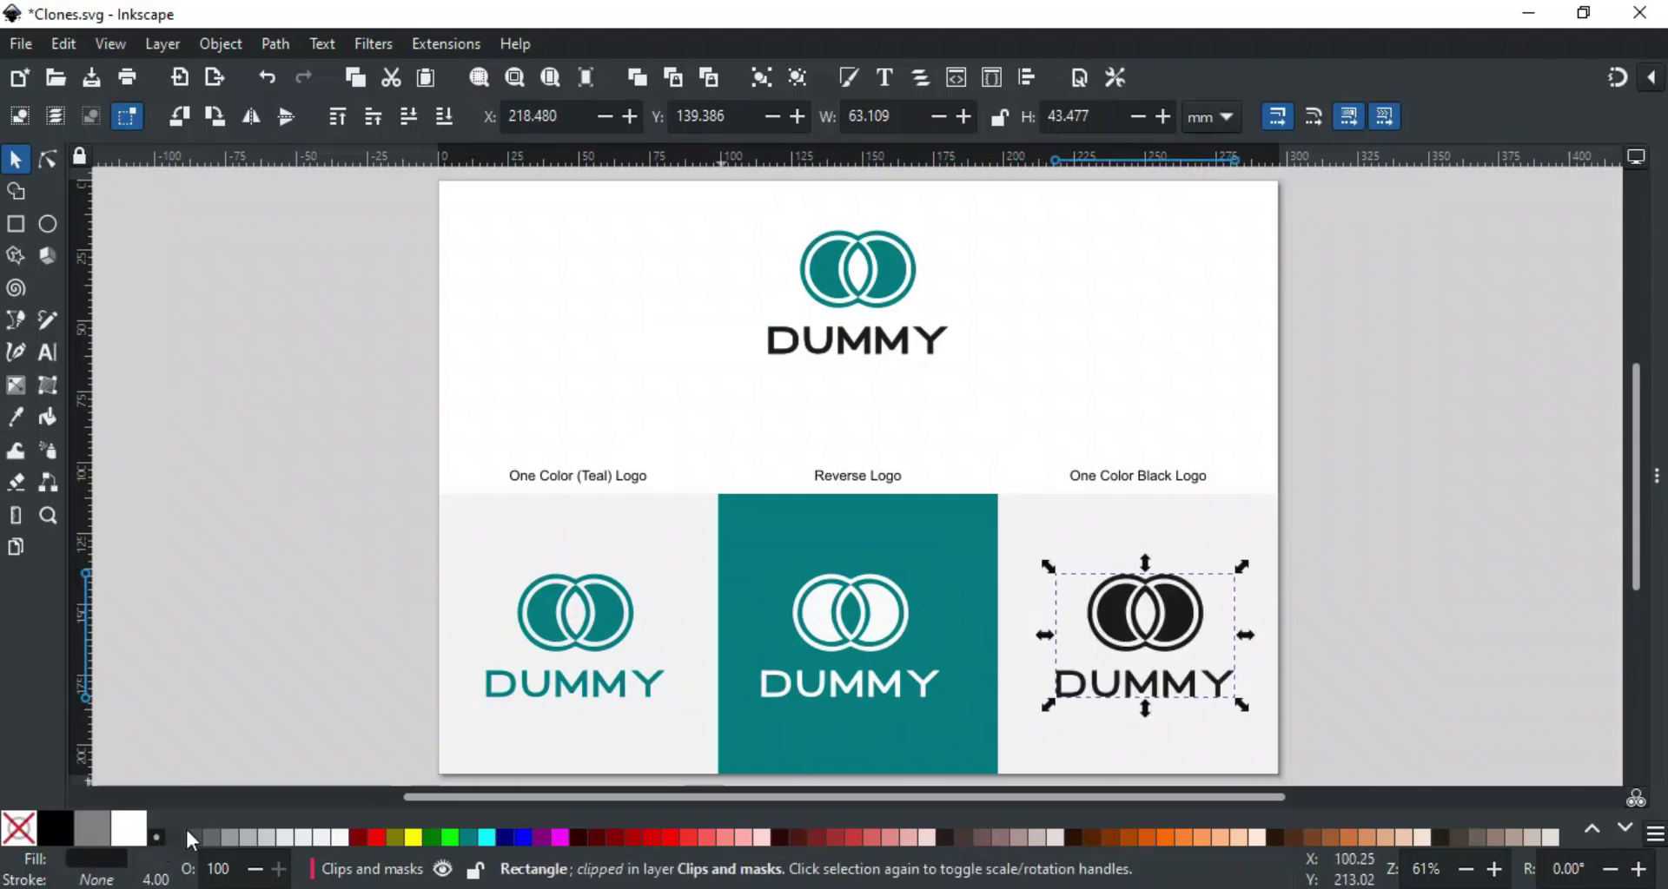
- Select all of the DUMMY text in the original logo for editing
click(846, 343)
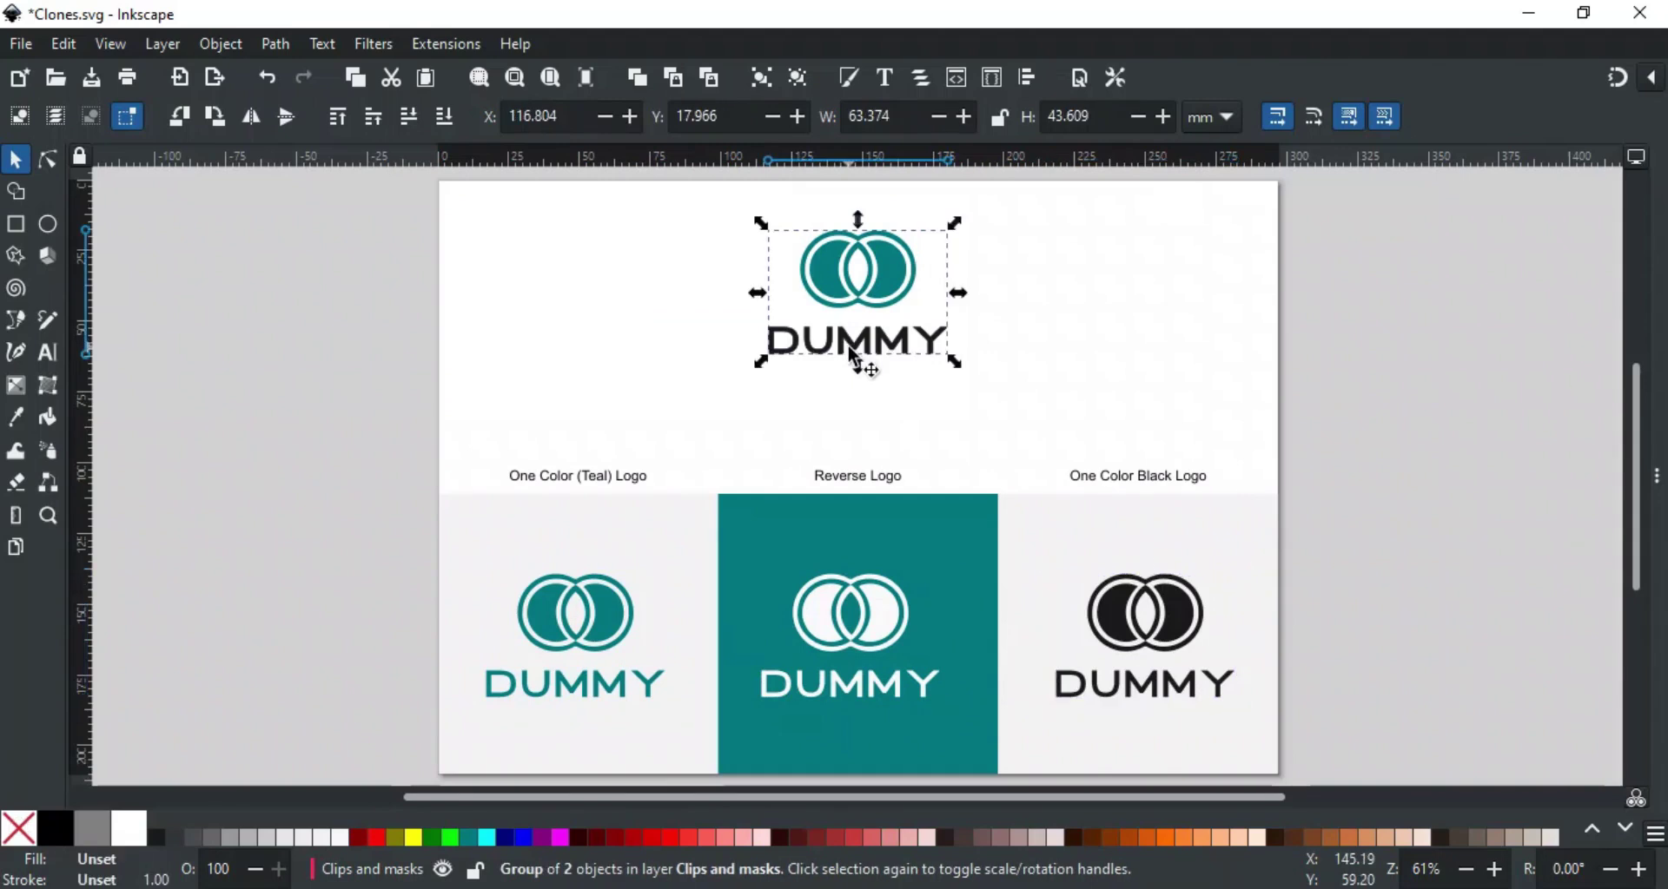
double_click(852, 345)
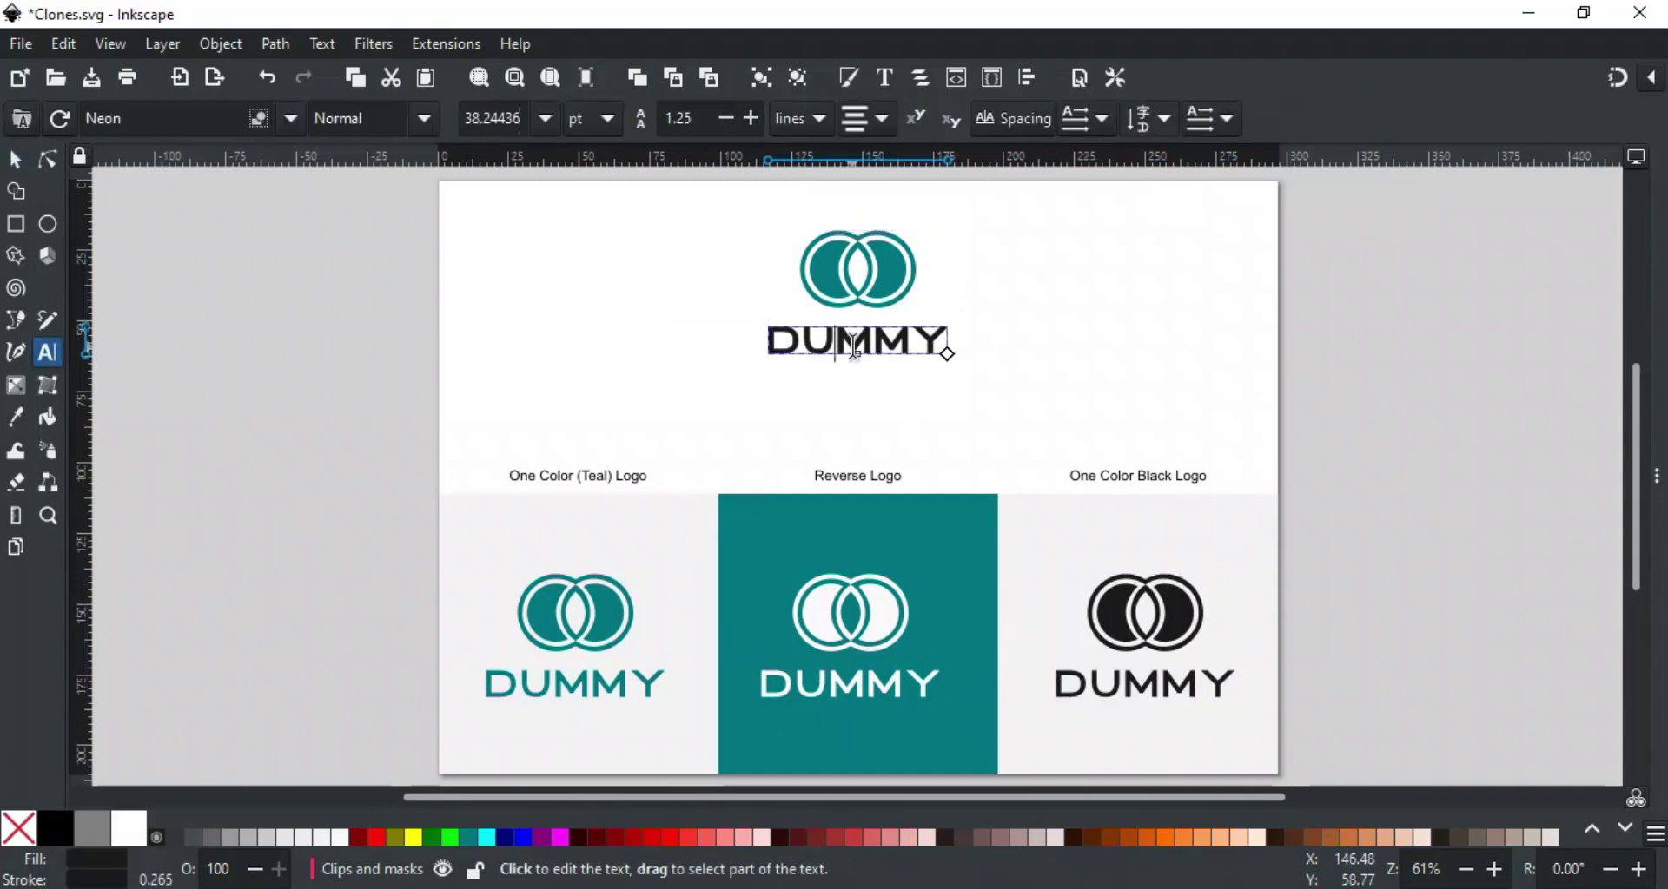
key(ctrl+a)
- Replace the logo text with CLONE and return to the Selector tool
text(CLONE)
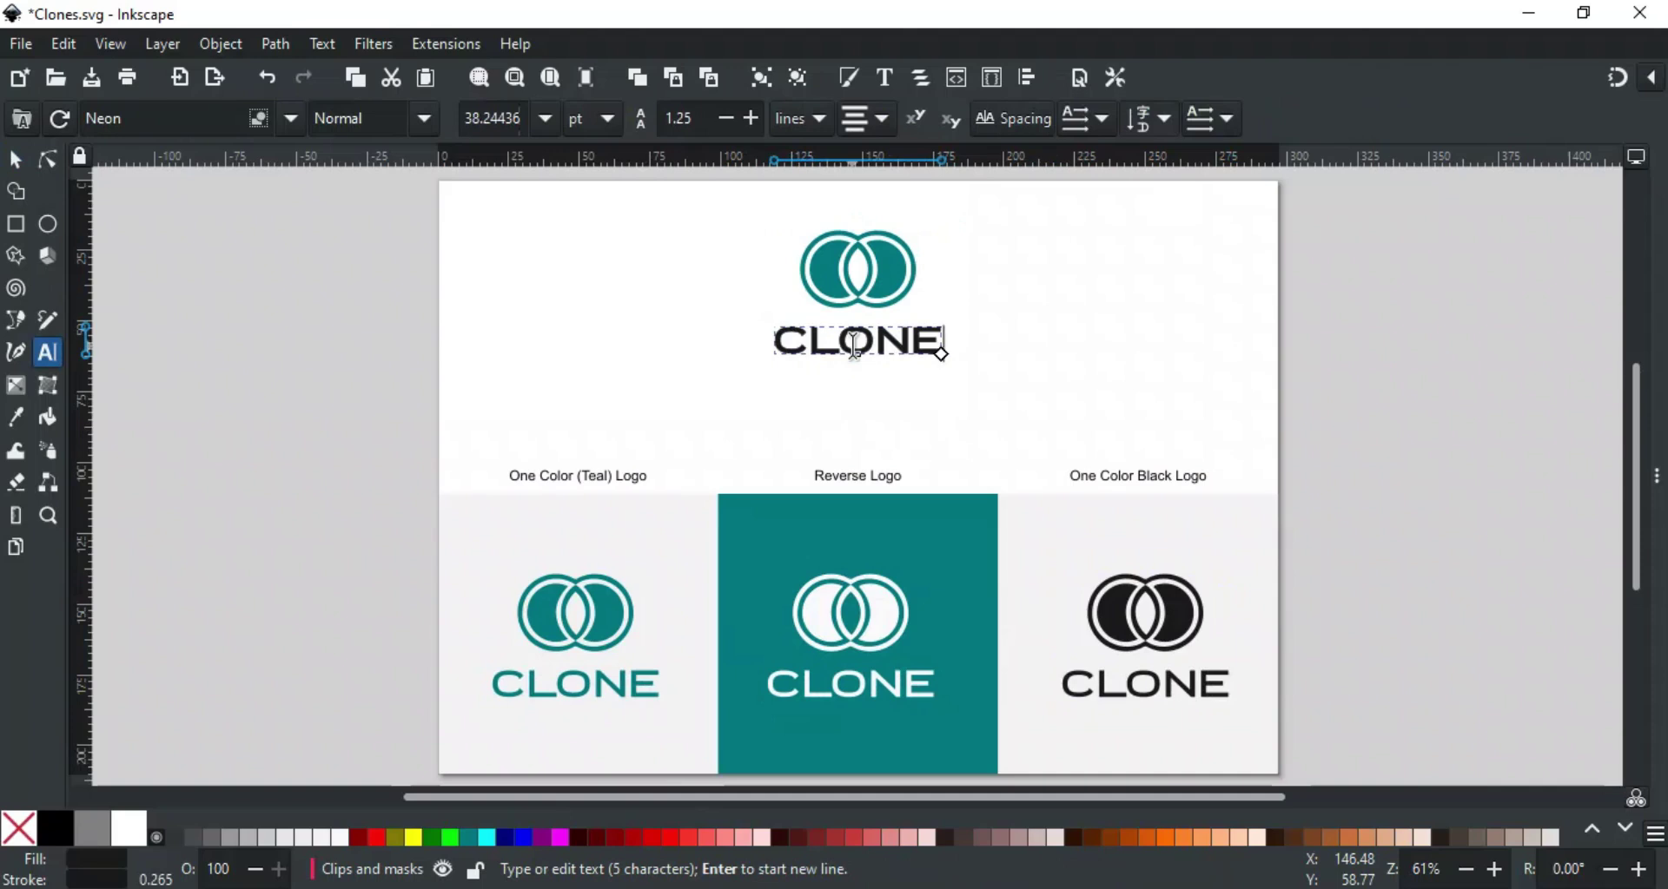
key(Escape)
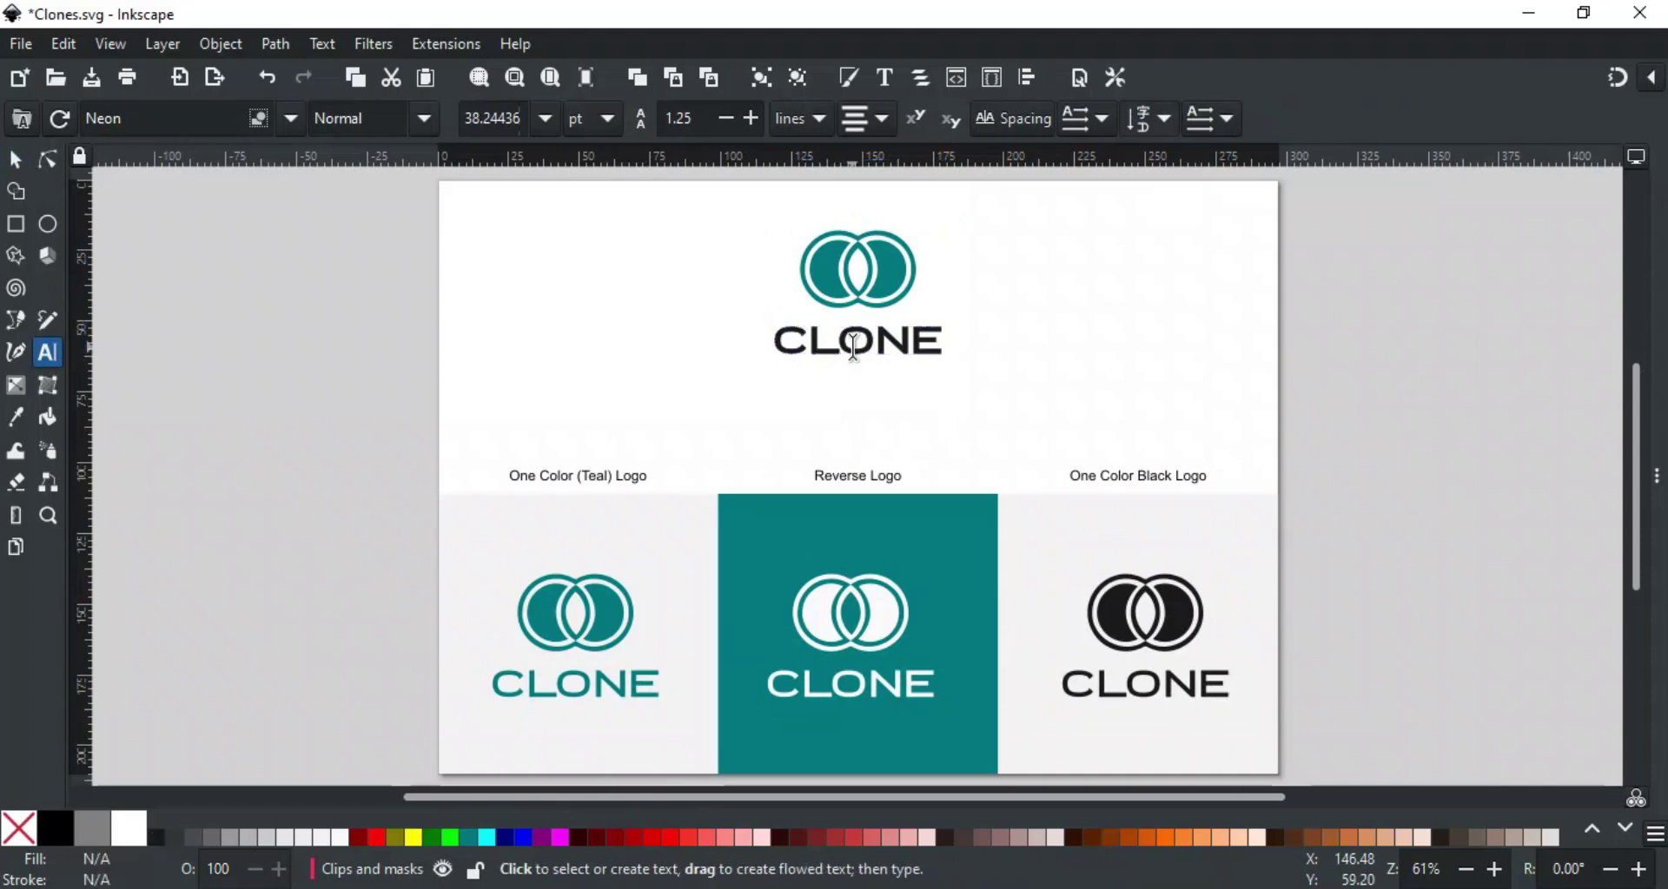
key(s)
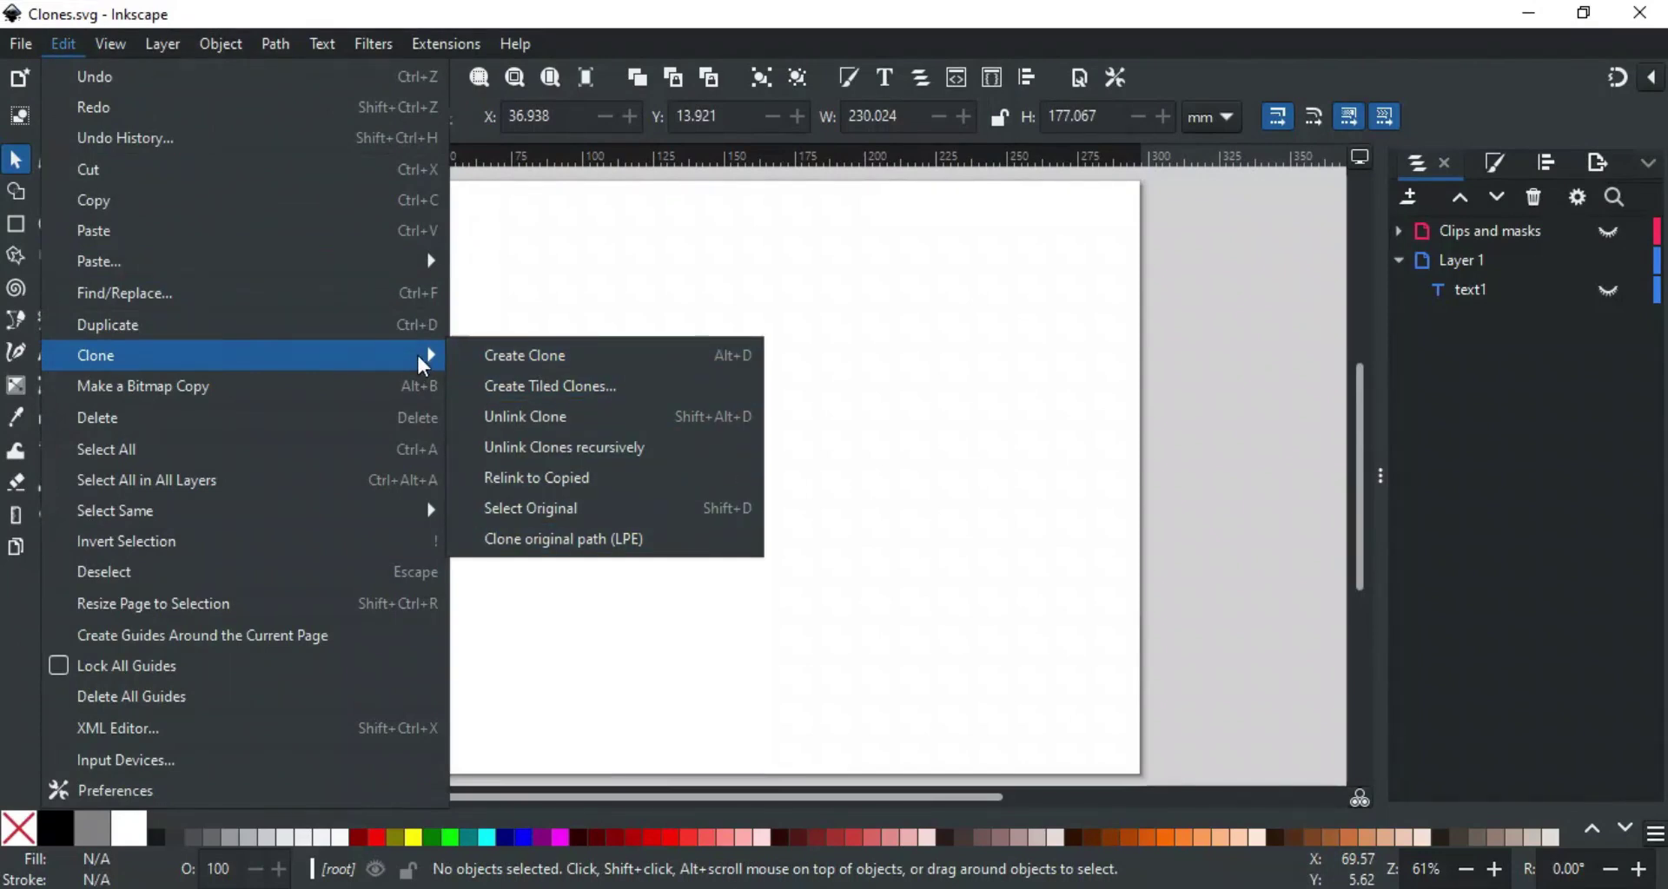
- Open the Create Tiled Clones settings and move on to the Unlink Clone page
click(799, 669)
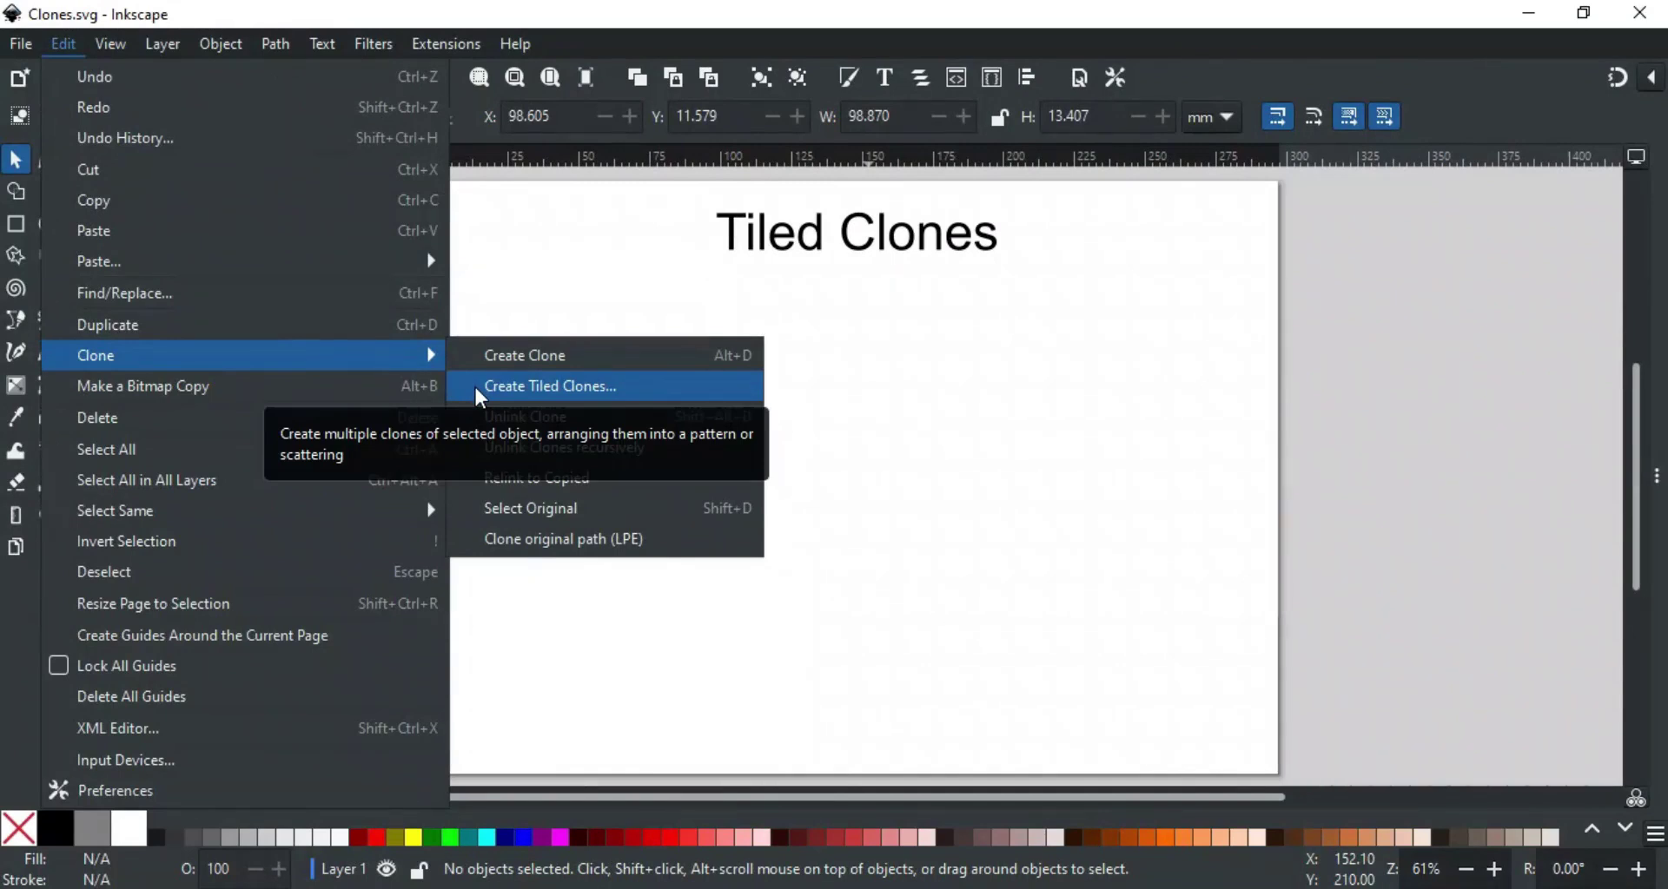
click(475, 390)
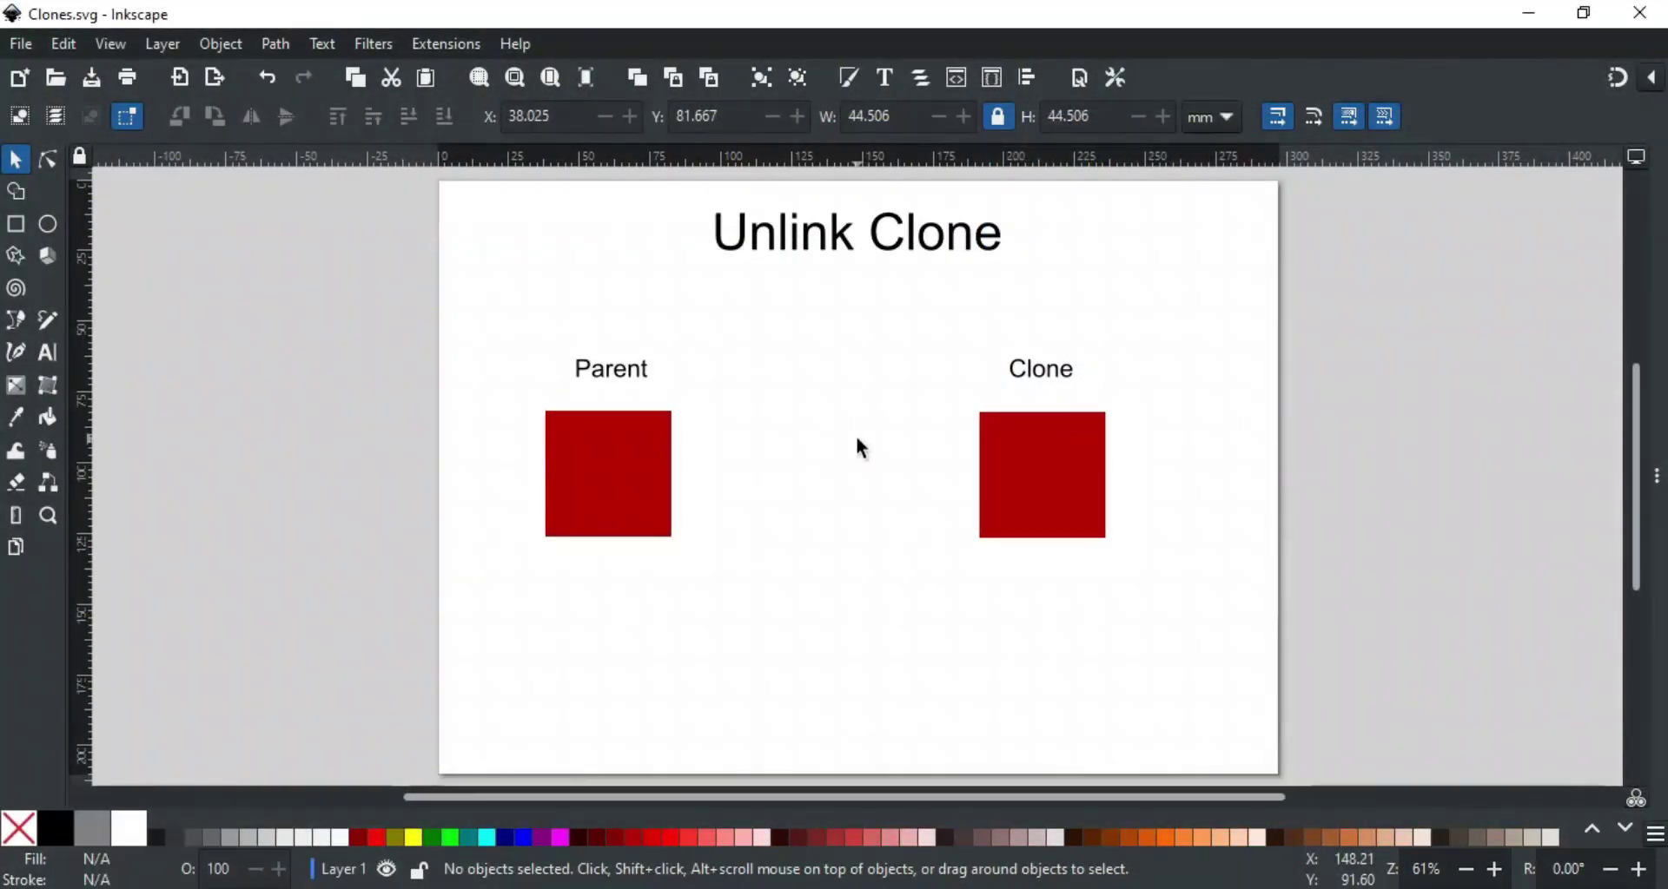
- Resize the Parent slightly so the Clone follows, then unlink the Clone from its parent
click(608, 469)
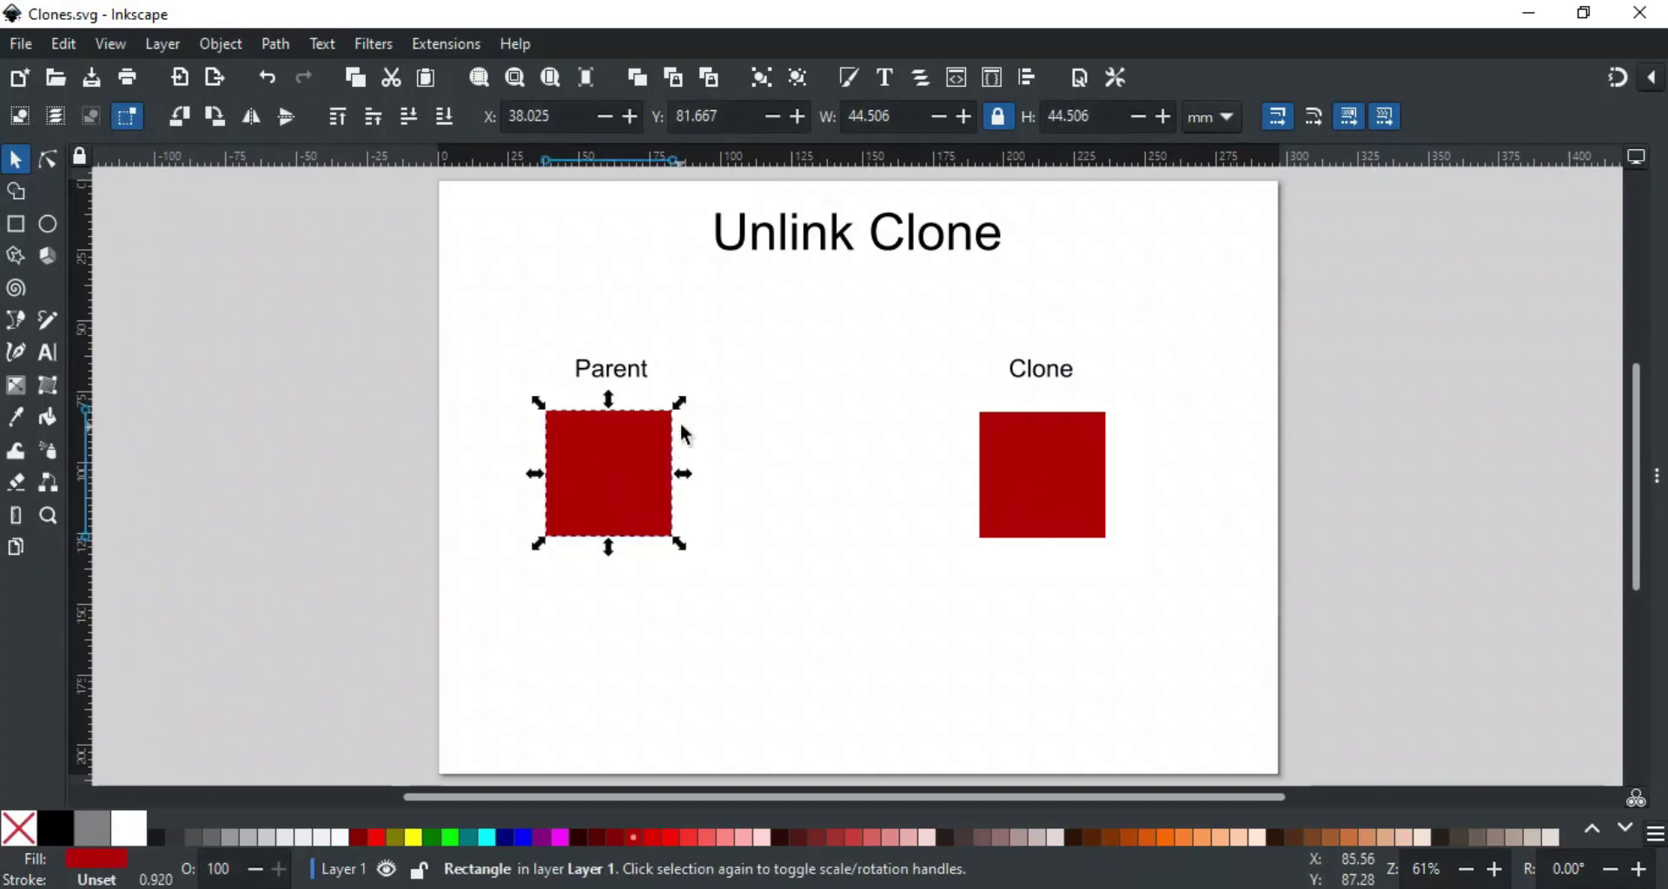
mouse_move(680, 405)
mouse_down()
mouse_move(659, 442)
mouse_move(702, 406)
mouse_up()
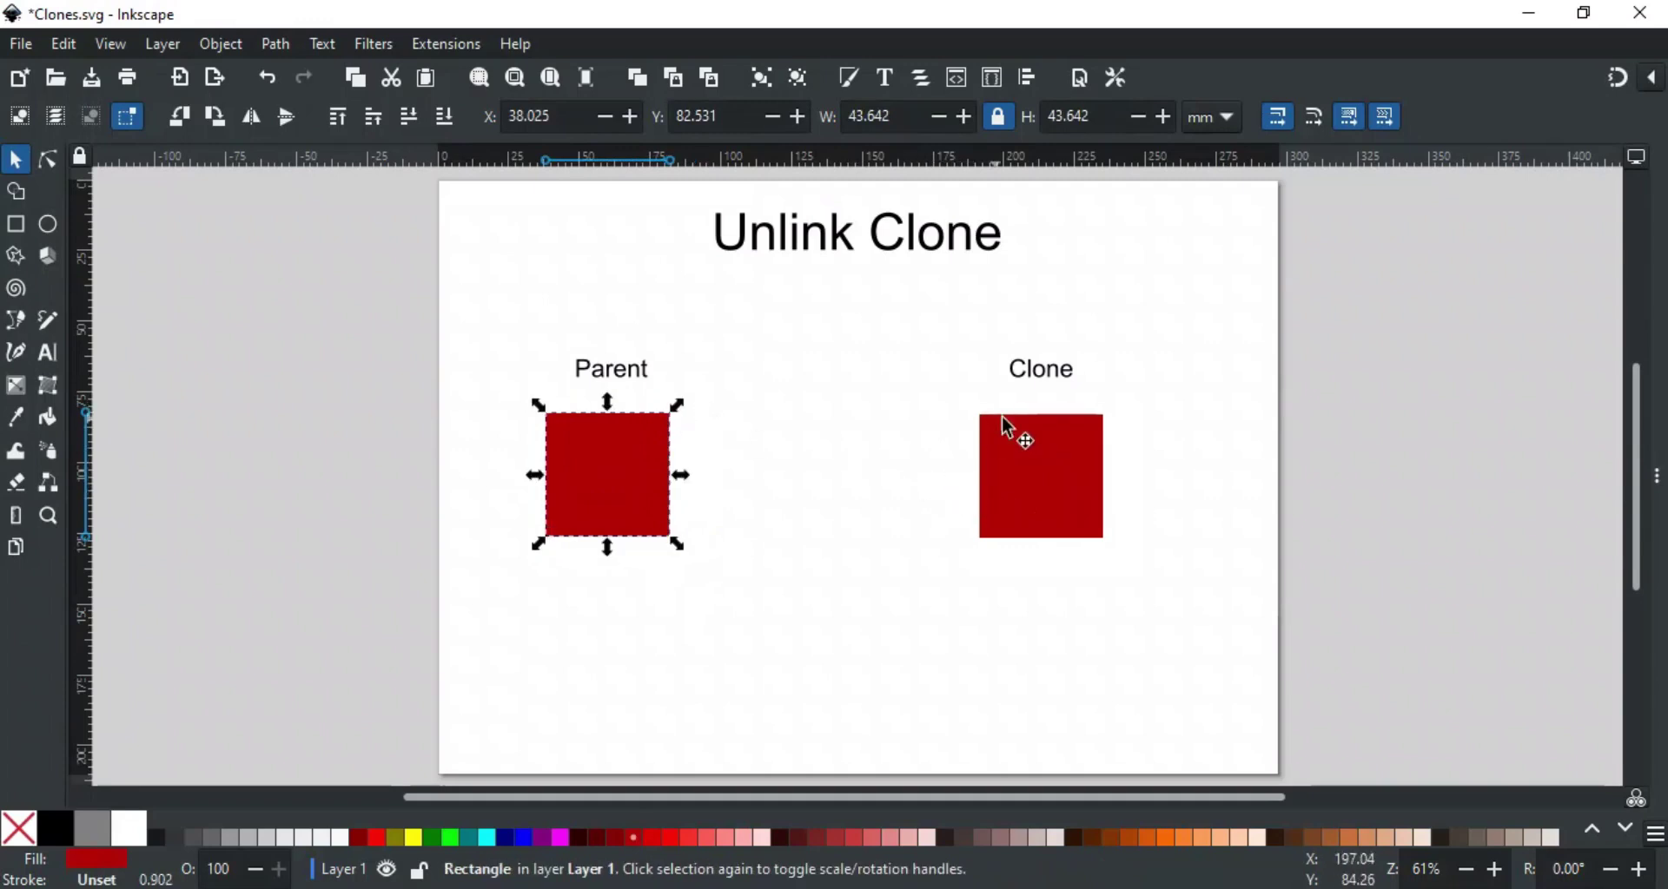
click(831, 556)
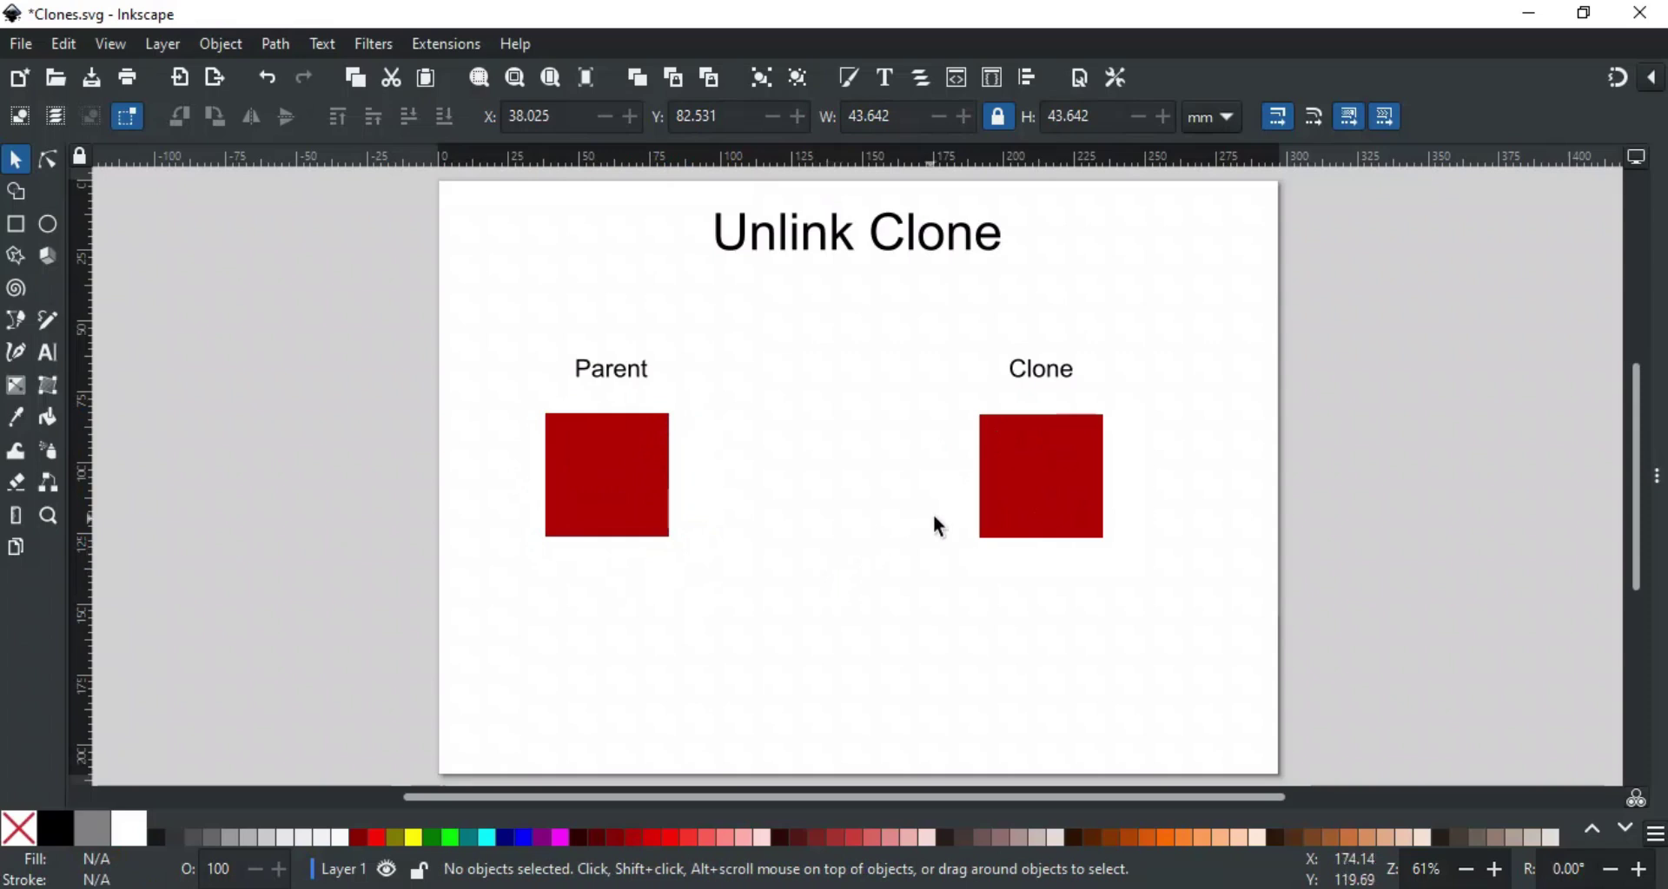
click(1028, 488)
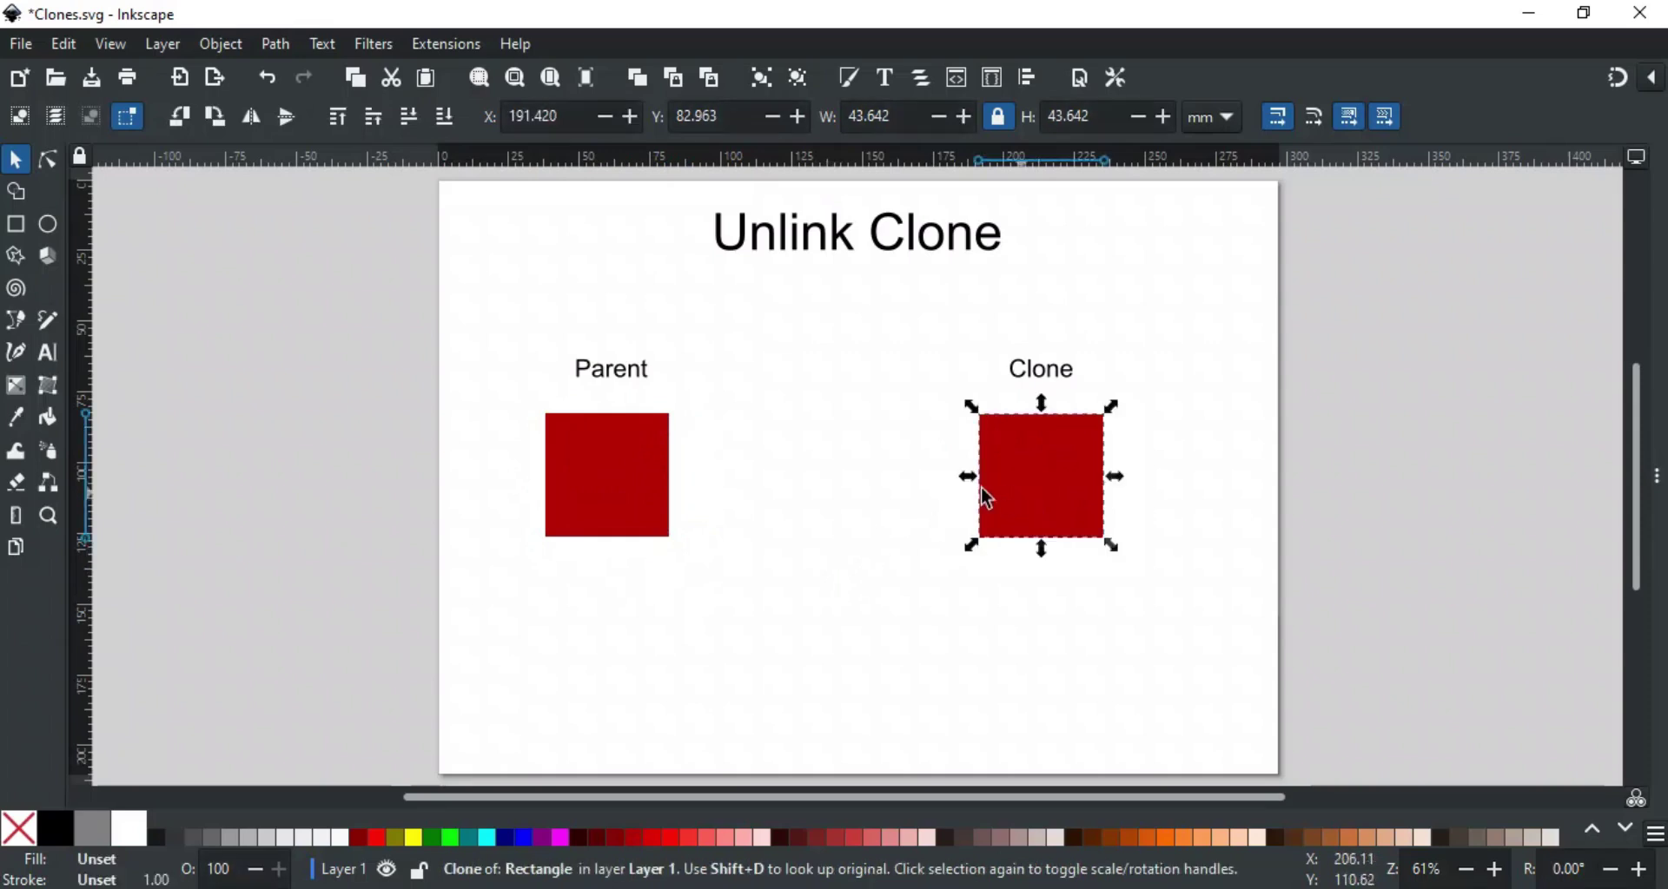
click(75, 44)
mouse_move(359, 355)
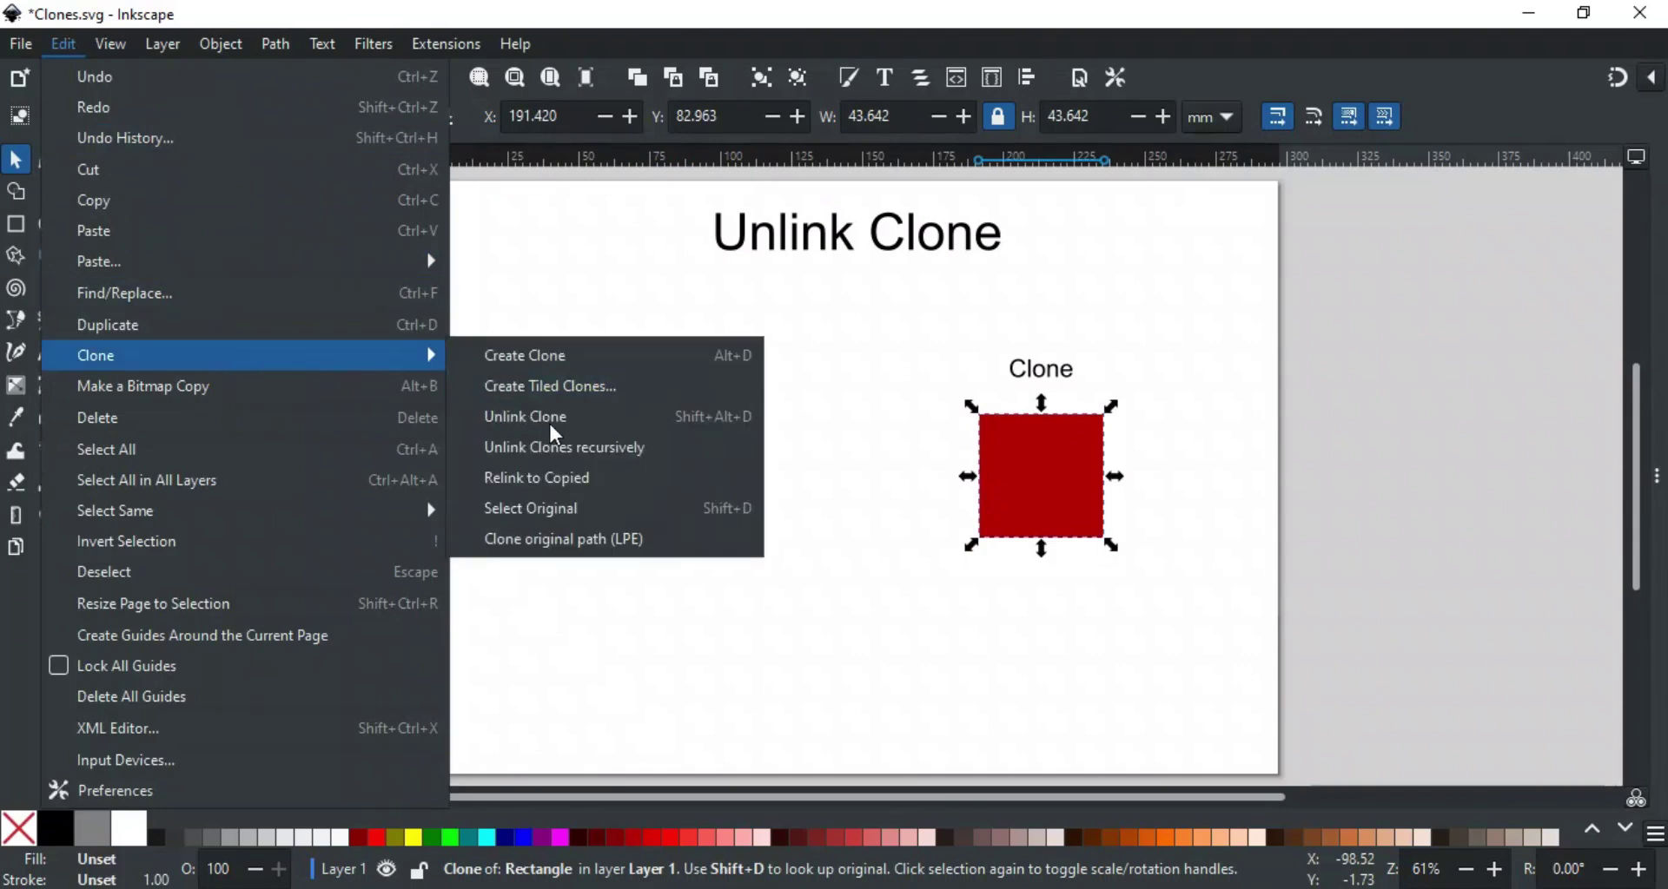
click(712, 421)
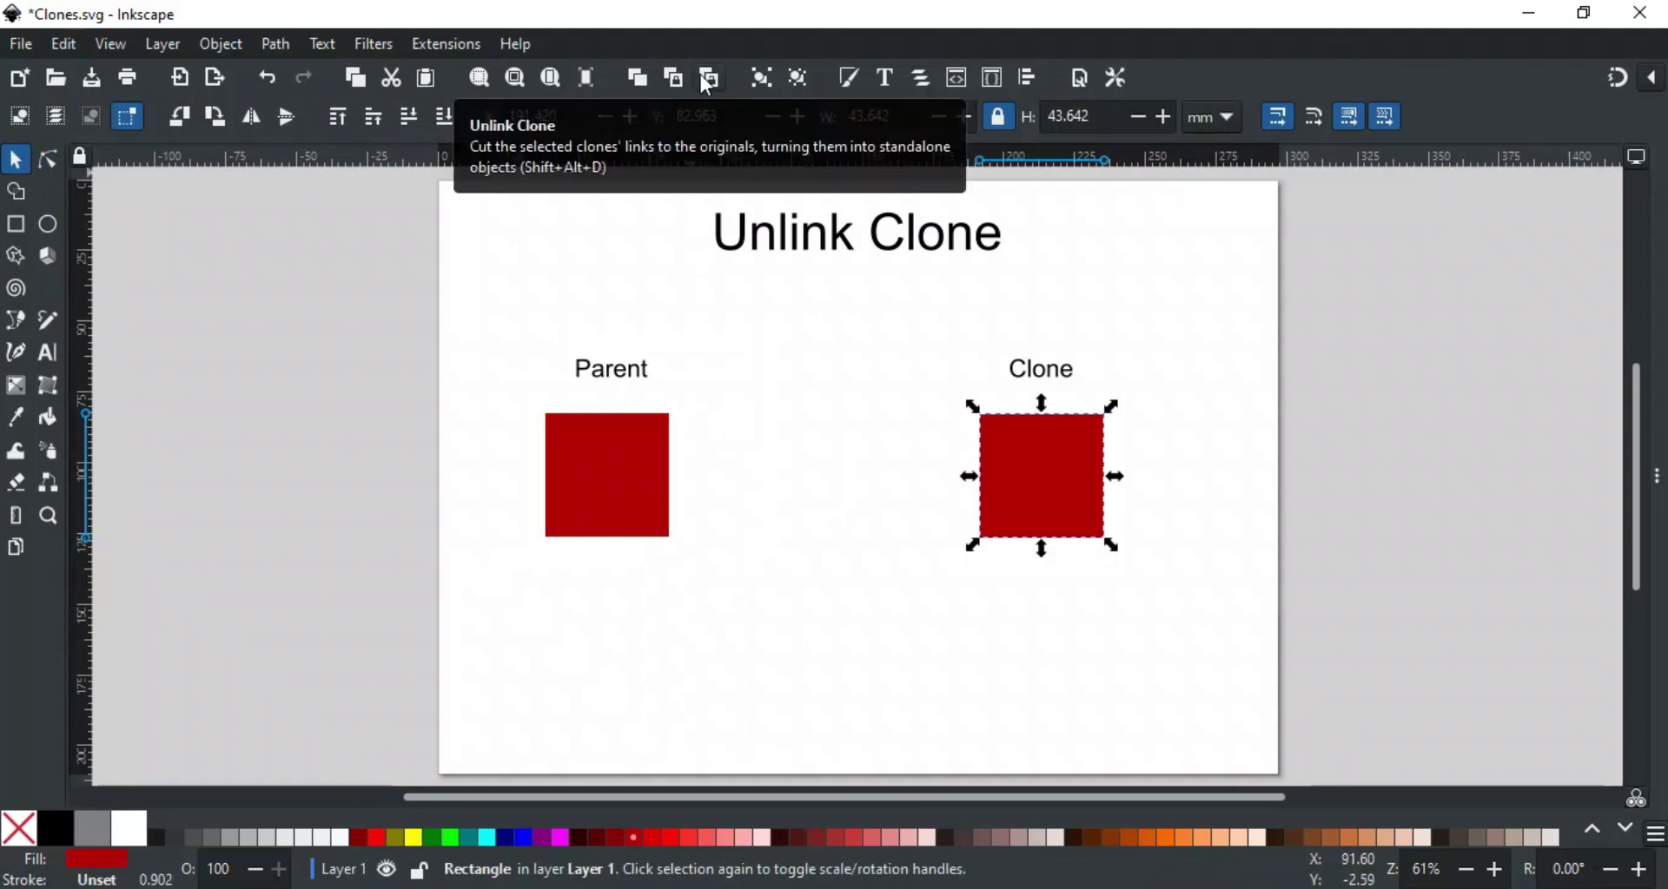
- Enlarge the Parent to about 143% in purple and the Clone to about 145% in orange
click(637, 486)
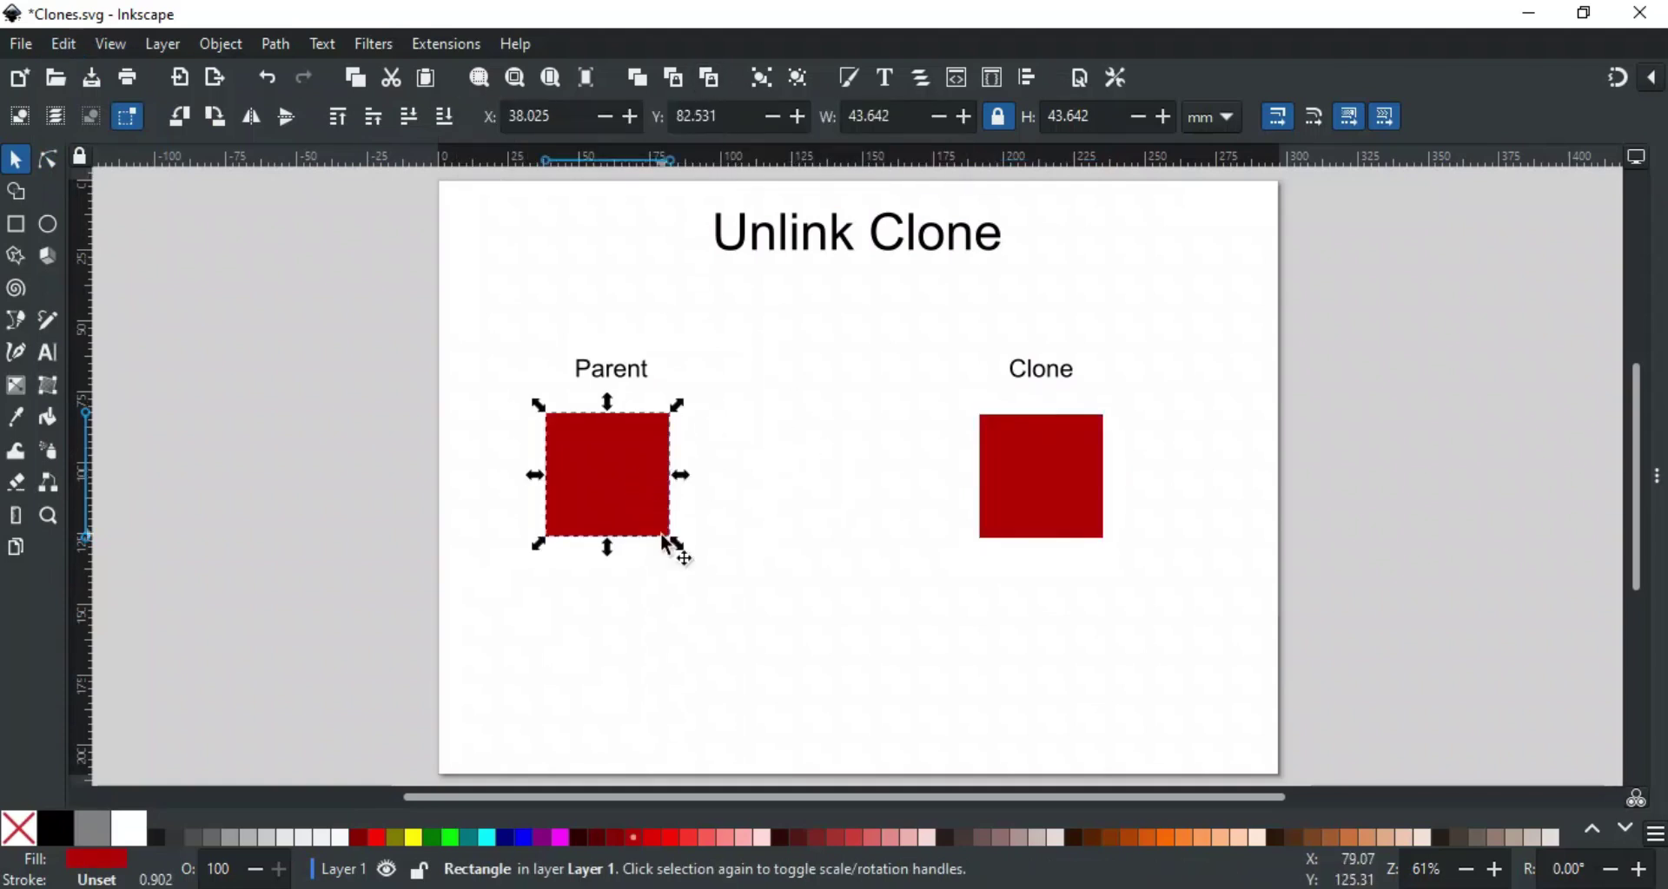
drag(673, 547, 723, 607)
click(543, 837)
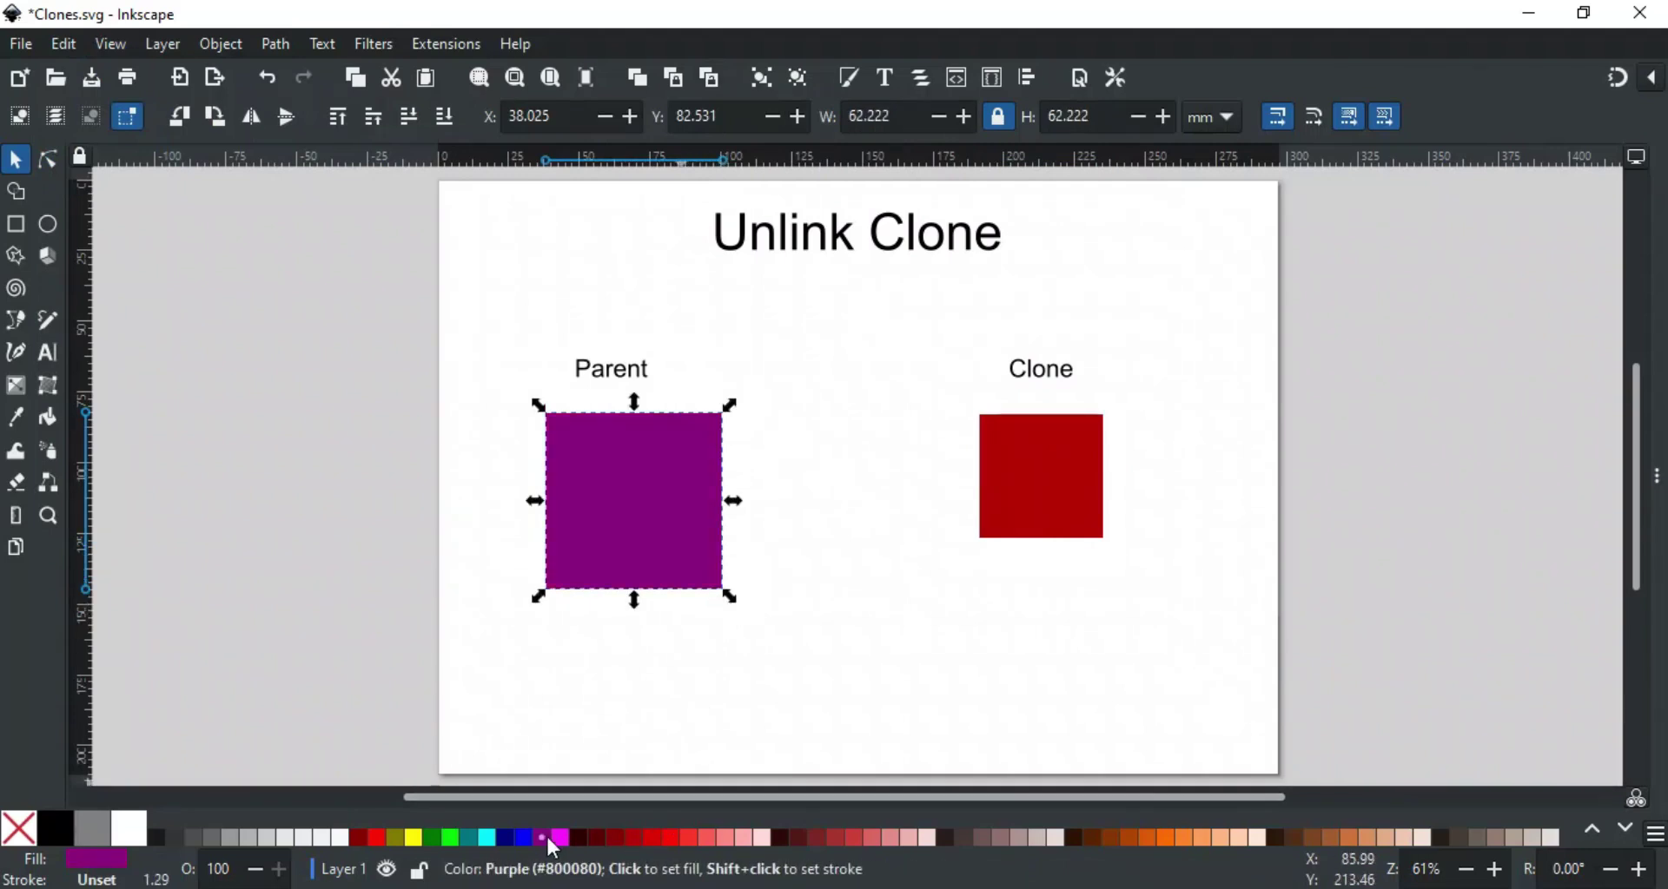
click(989, 492)
drag(974, 548, 921, 624)
click(1152, 836)
click(1164, 613)
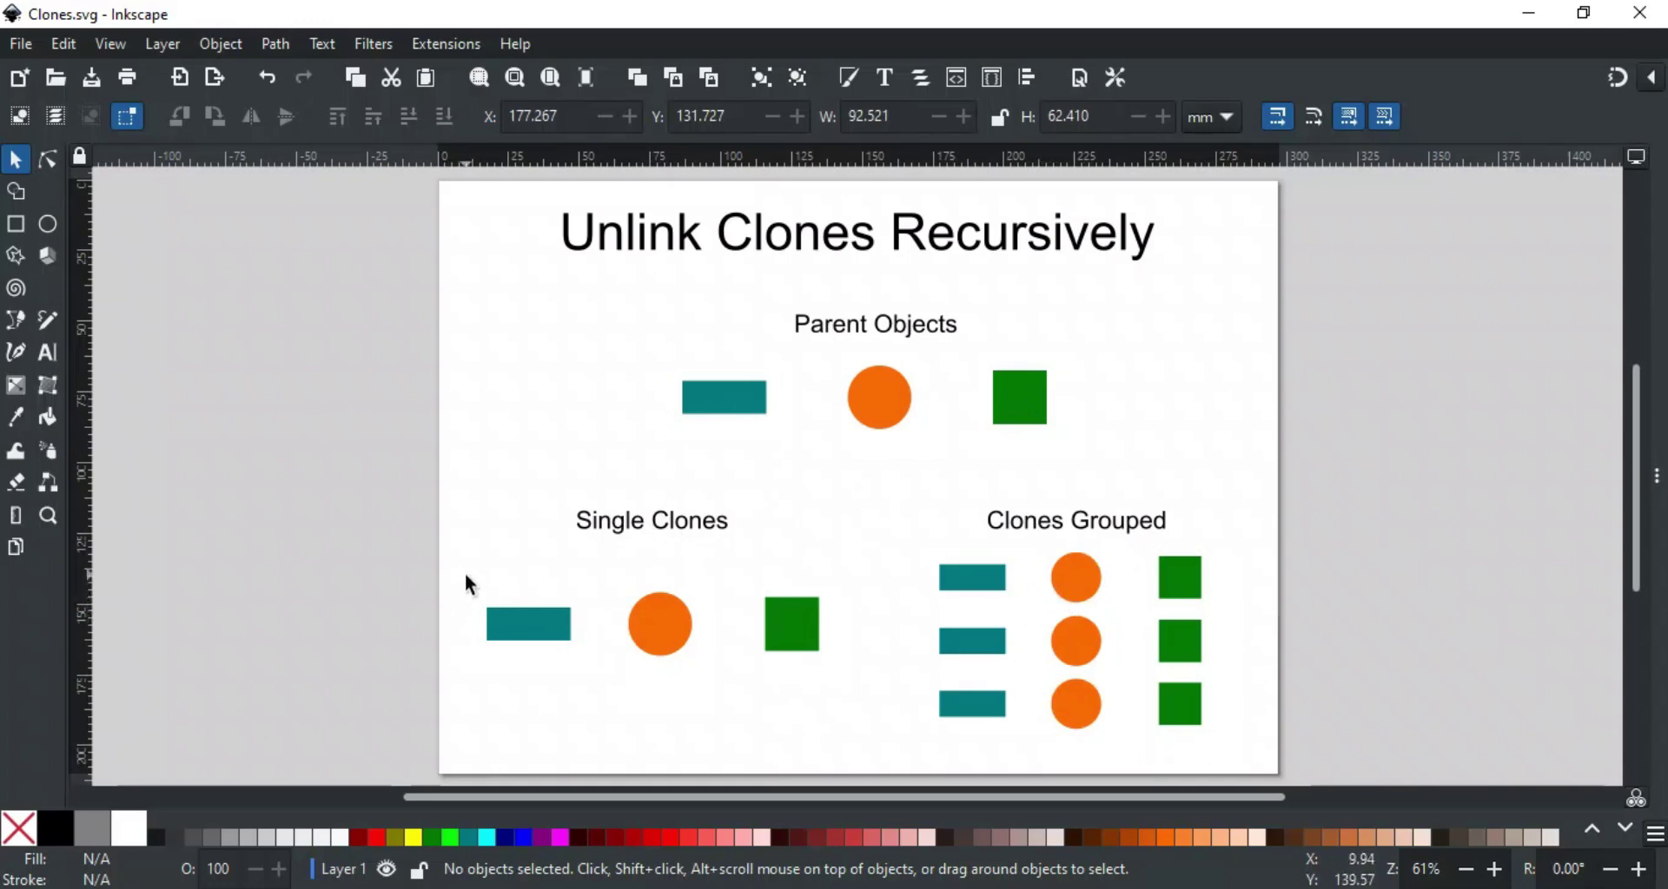
- Unlink the selected single clones and the clone group from their parents
drag(469, 574, 995, 702)
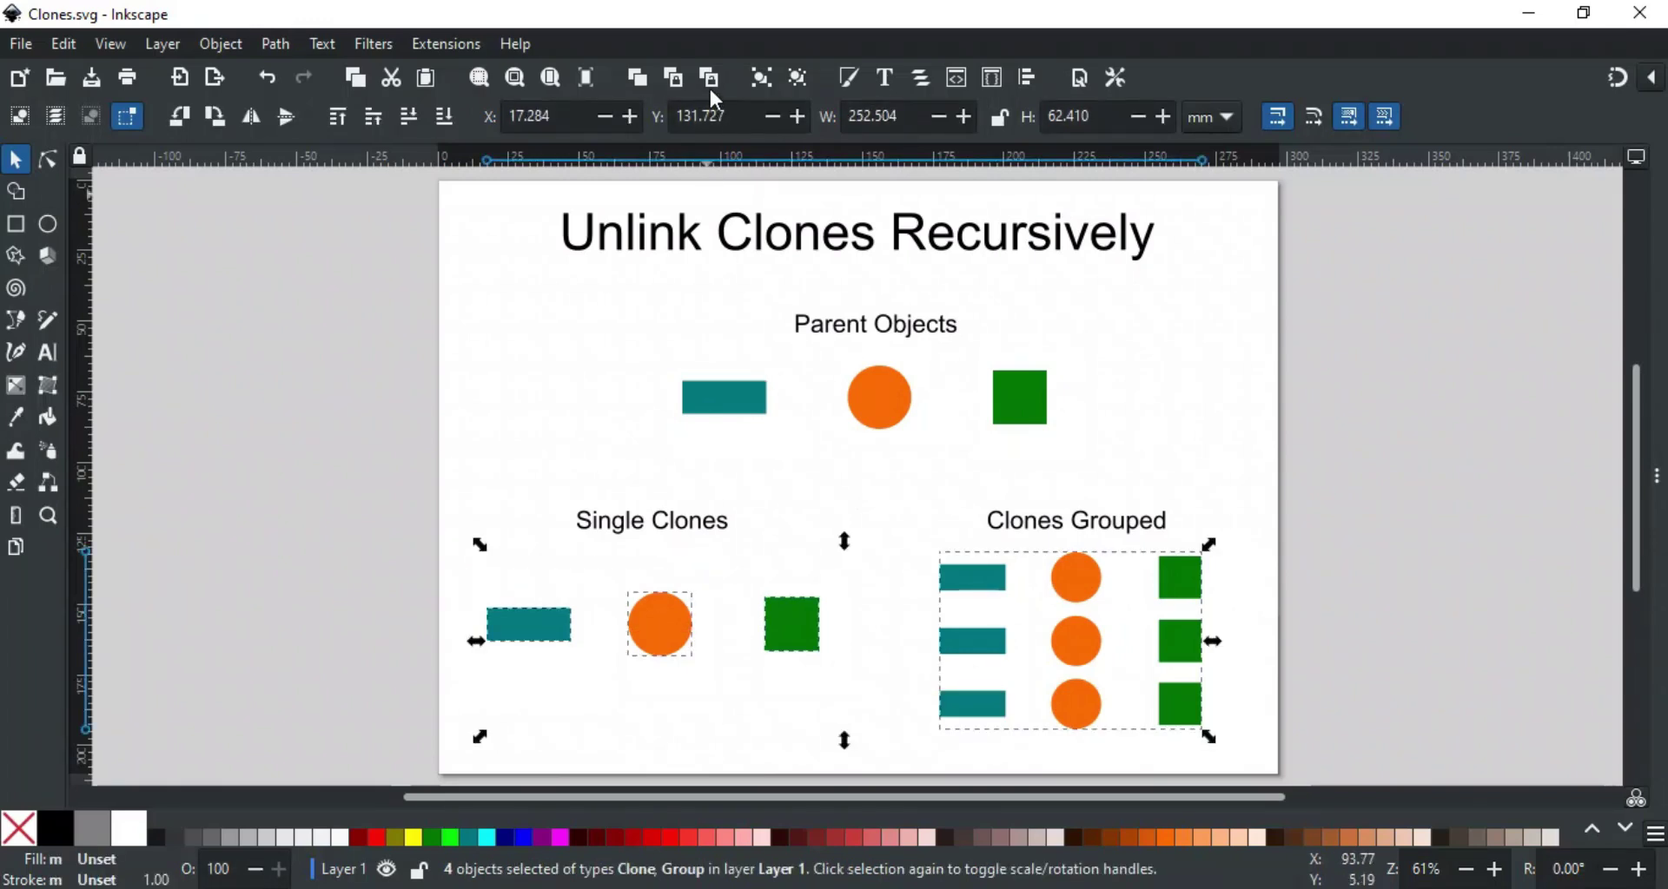
click(711, 85)
click(812, 476)
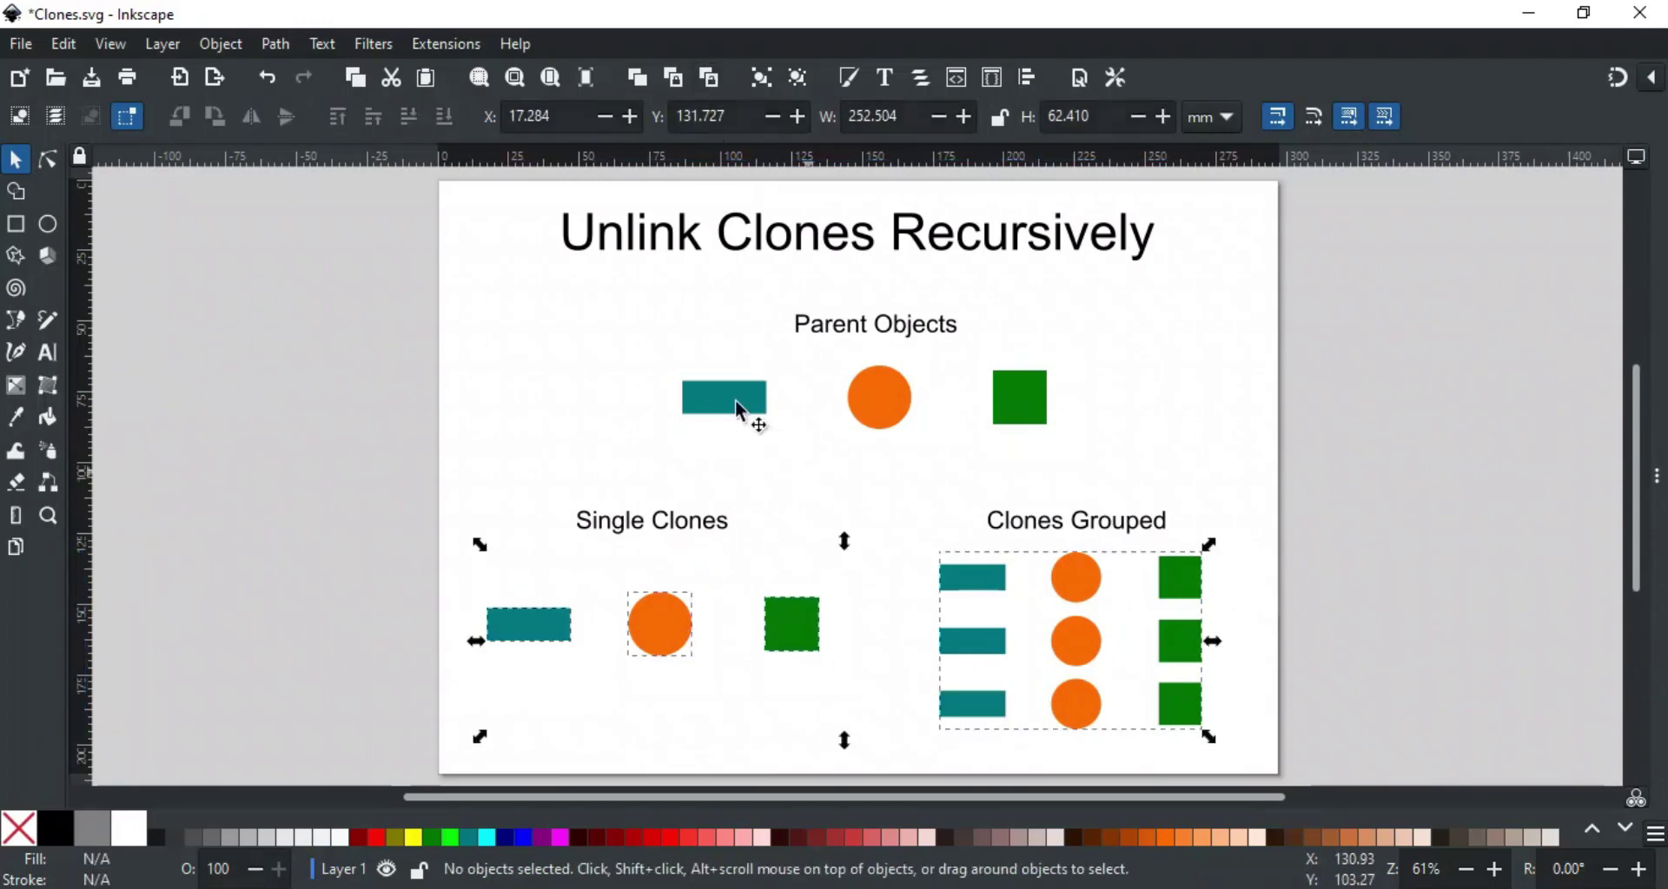
- Reshape the teal rectangle, orange circle and green square parents
click(734, 404)
drag(724, 428, 730, 452)
click(871, 415)
drag(923, 397, 938, 398)
click(1008, 398)
drag(1019, 357, 1019, 342)
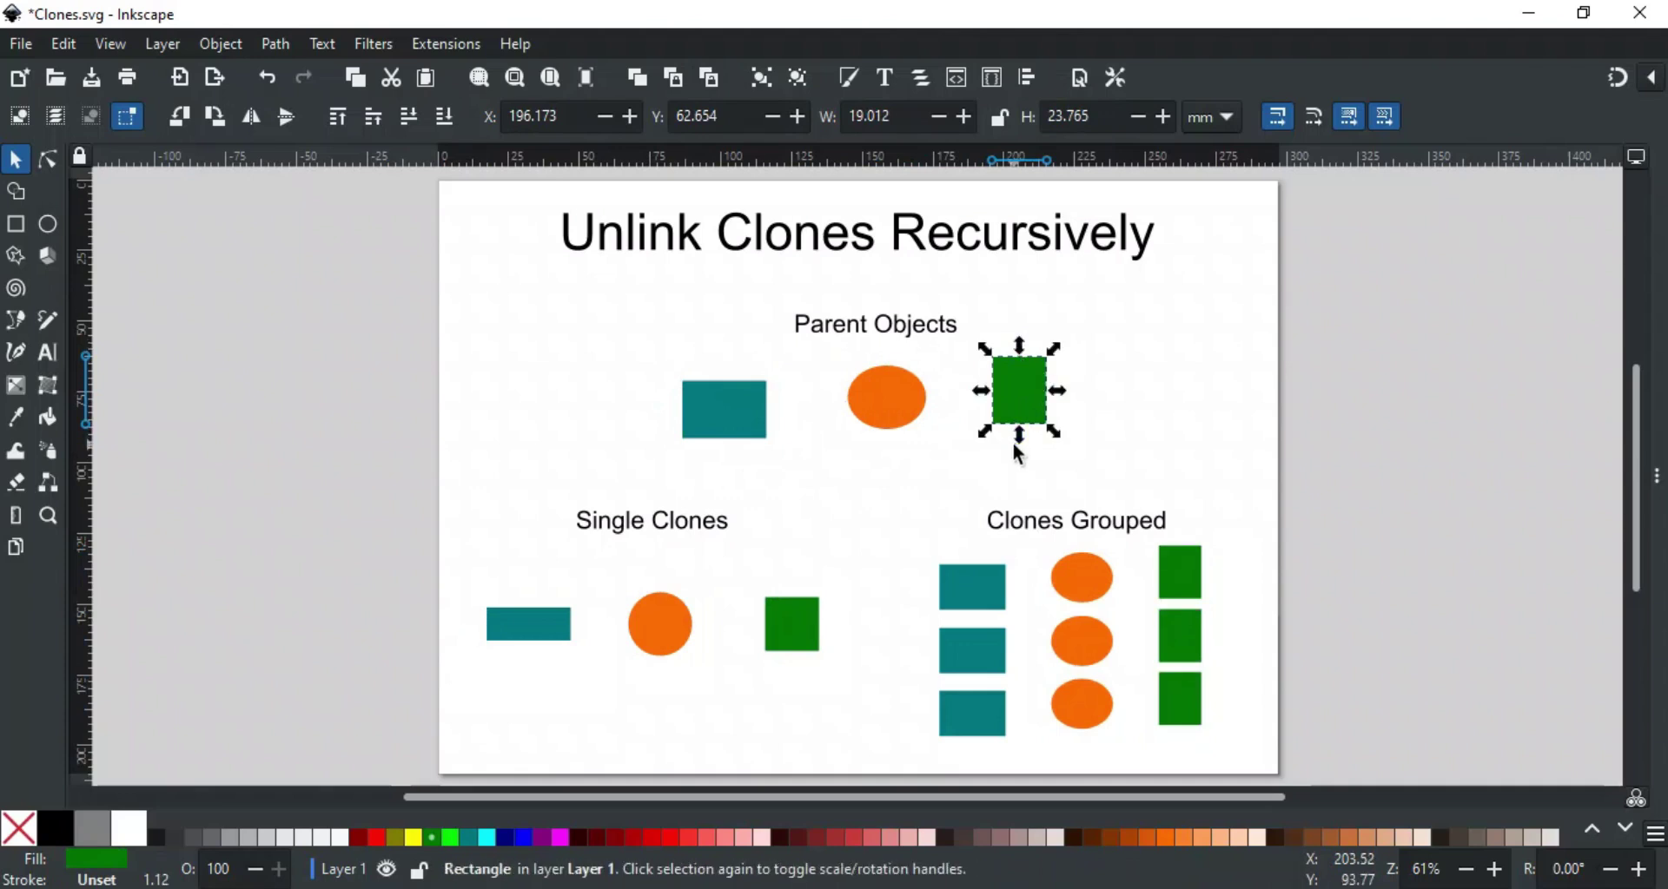
- Unlink all clones inside the Clones Grouped group recursively
click(978, 585)
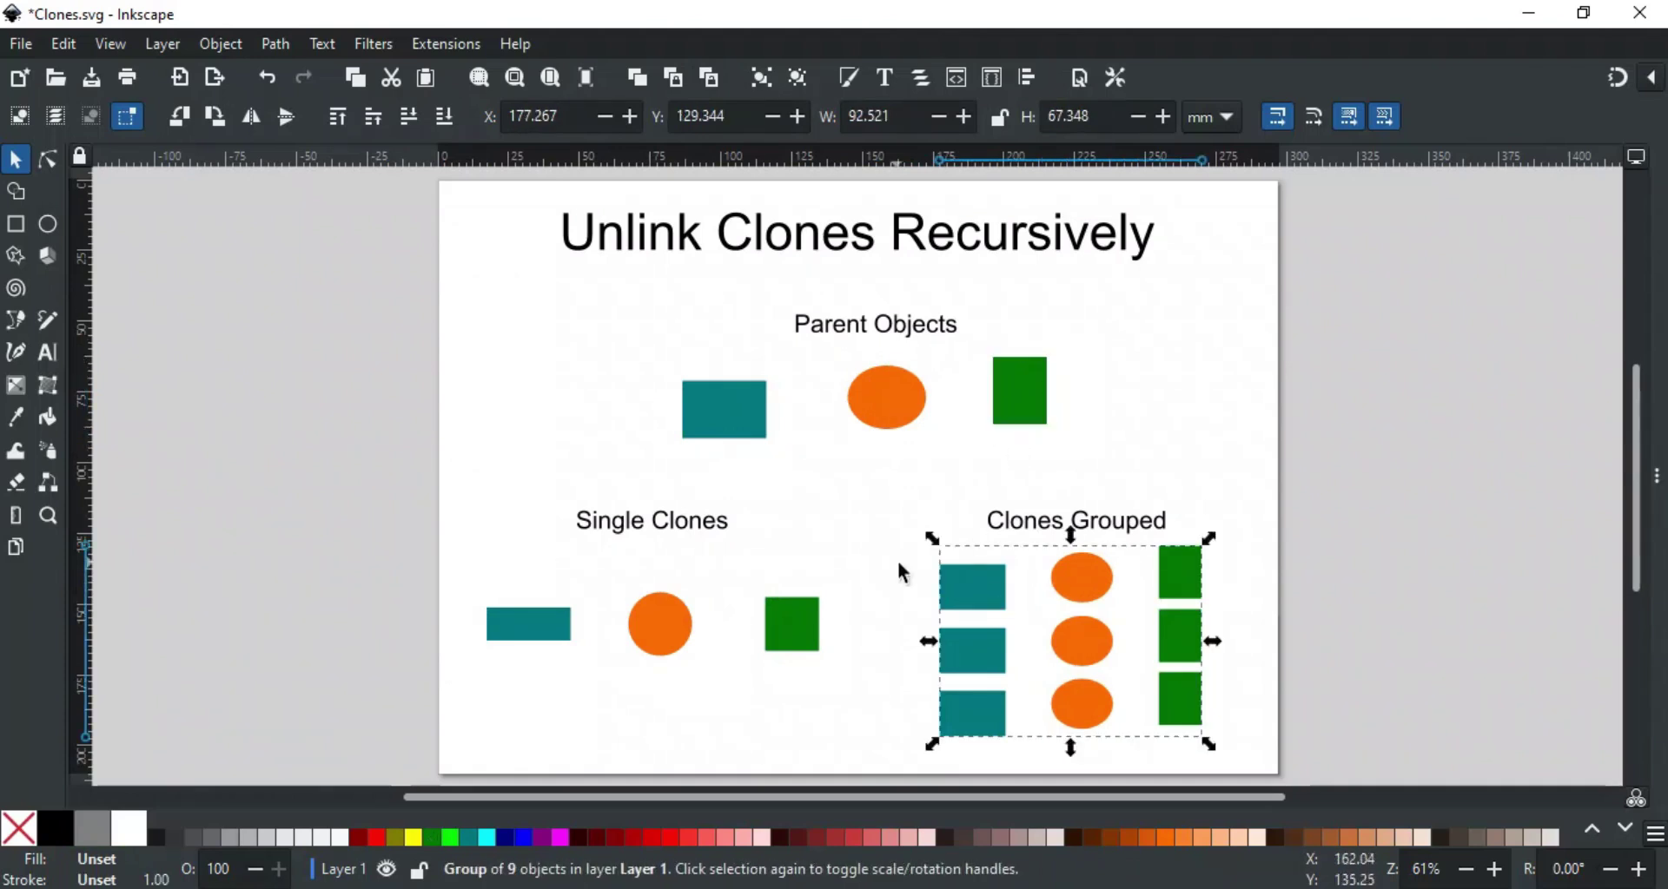
click(59, 40)
mouse_move(295, 362)
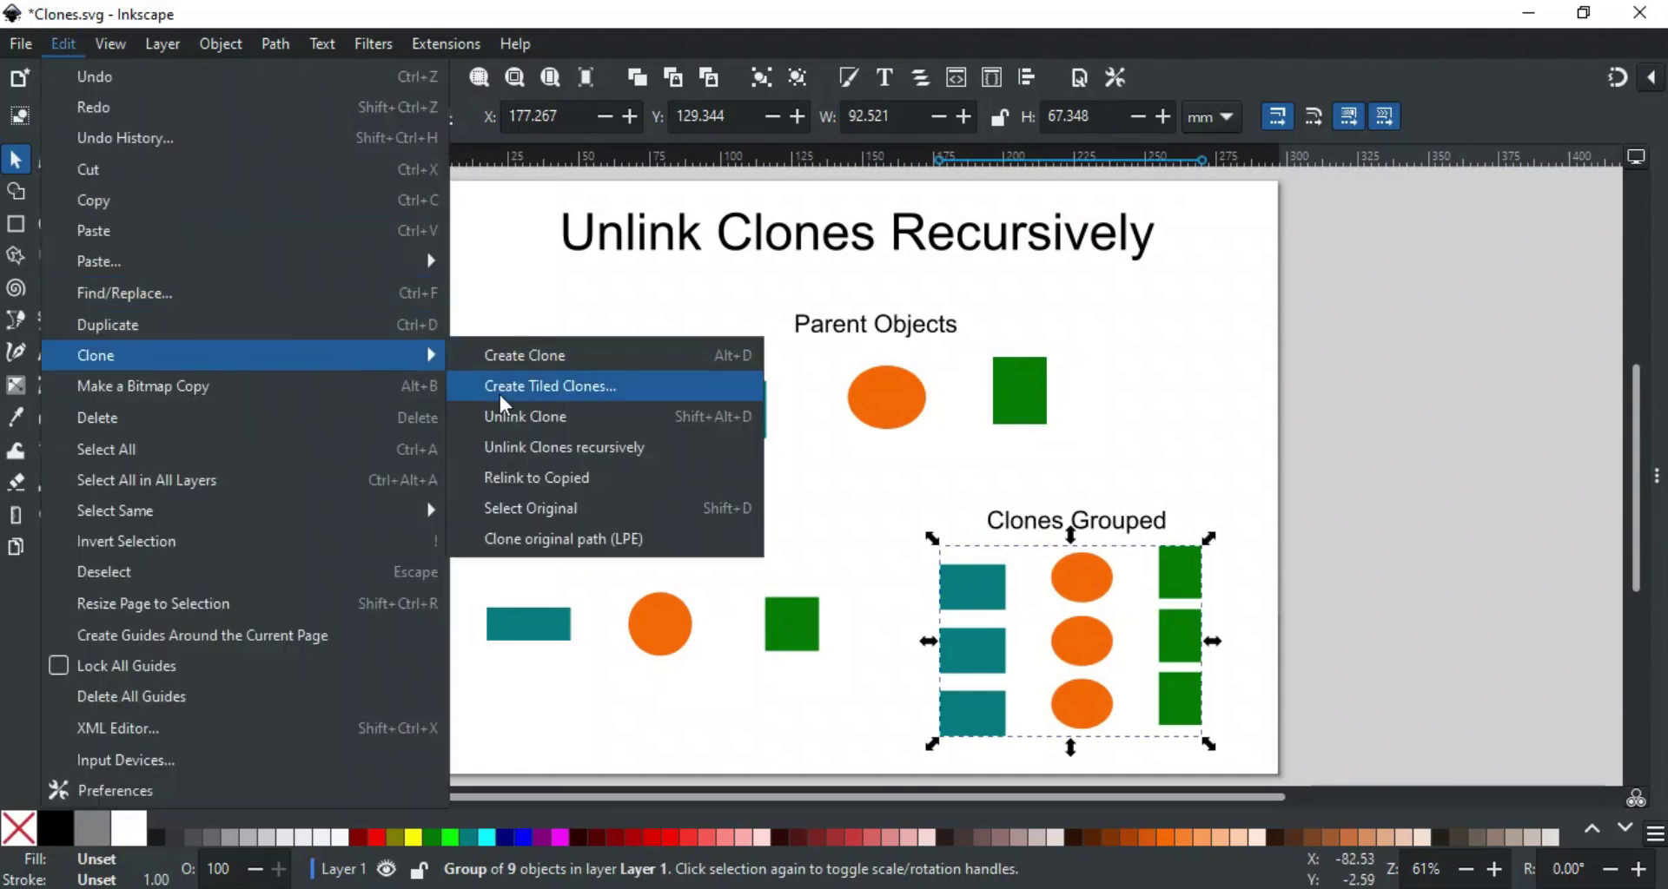
click(533, 442)
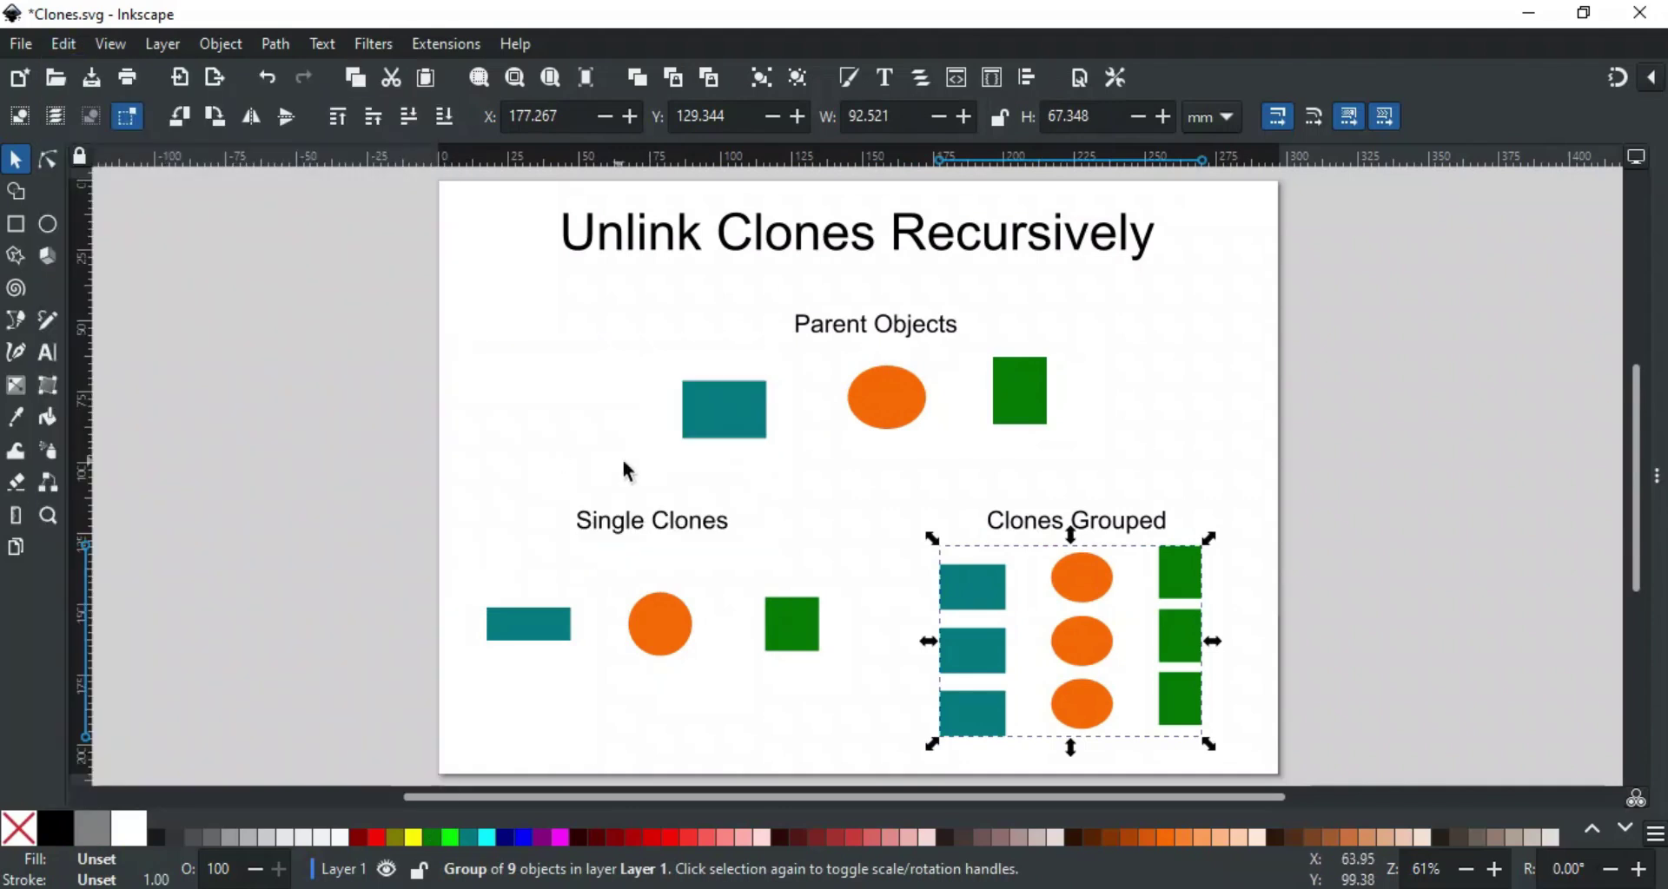
- Reshape the teal, orange and green parents again, leaving every clone unchanged
click(732, 423)
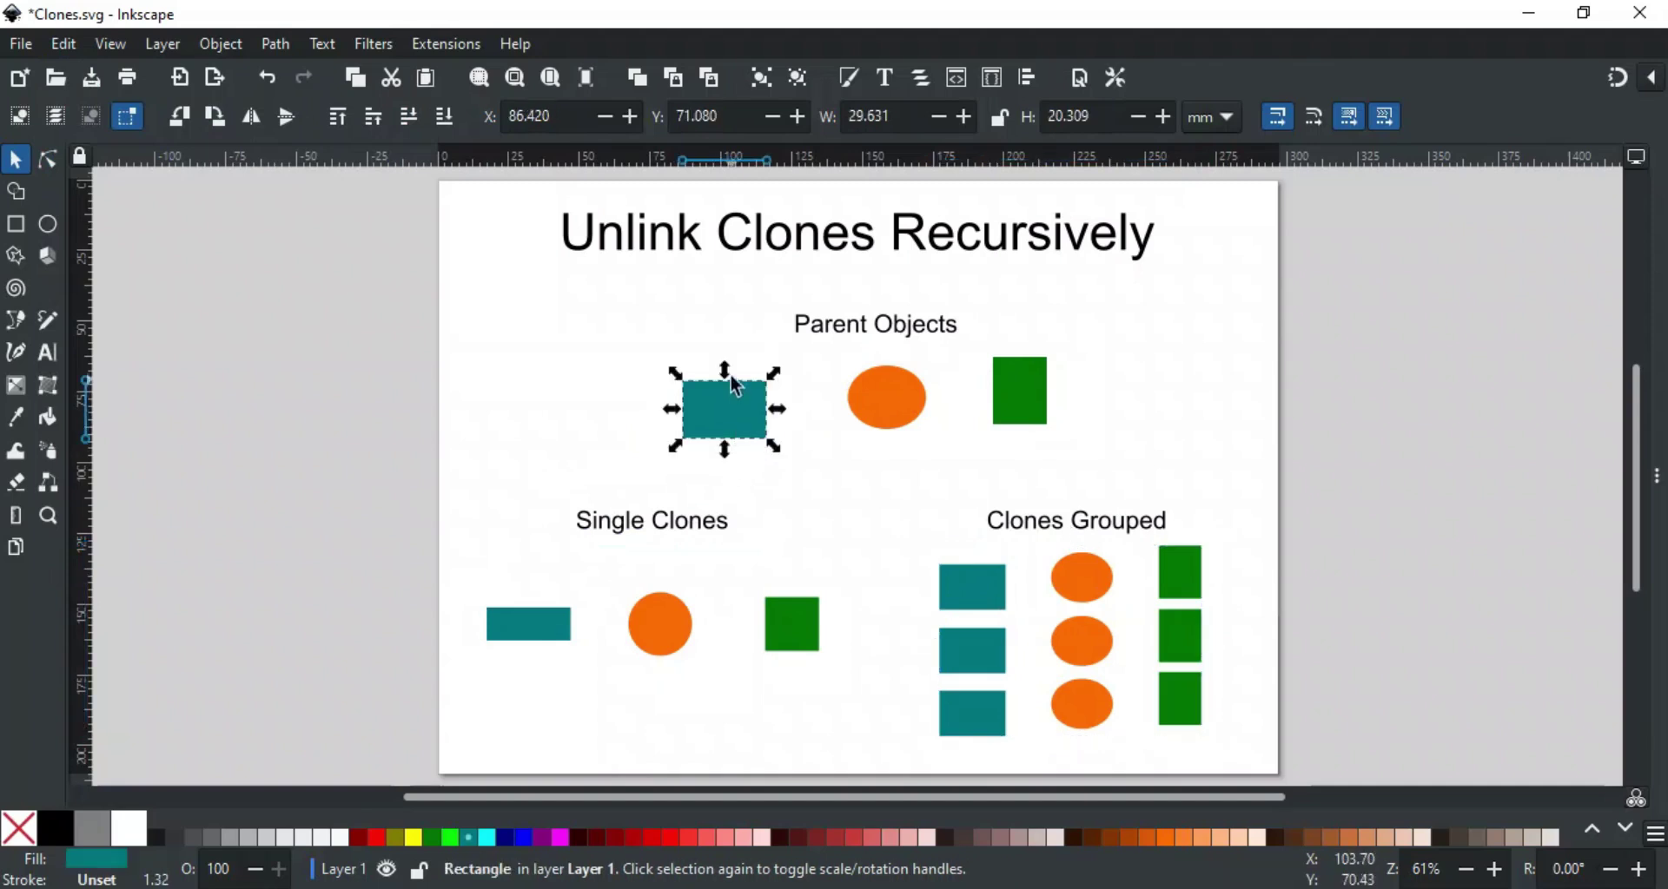
drag(728, 370, 726, 343)
click(868, 396)
drag(887, 441, 886, 477)
click(1025, 402)
drag(1019, 434, 1018, 457)
click(1148, 419)
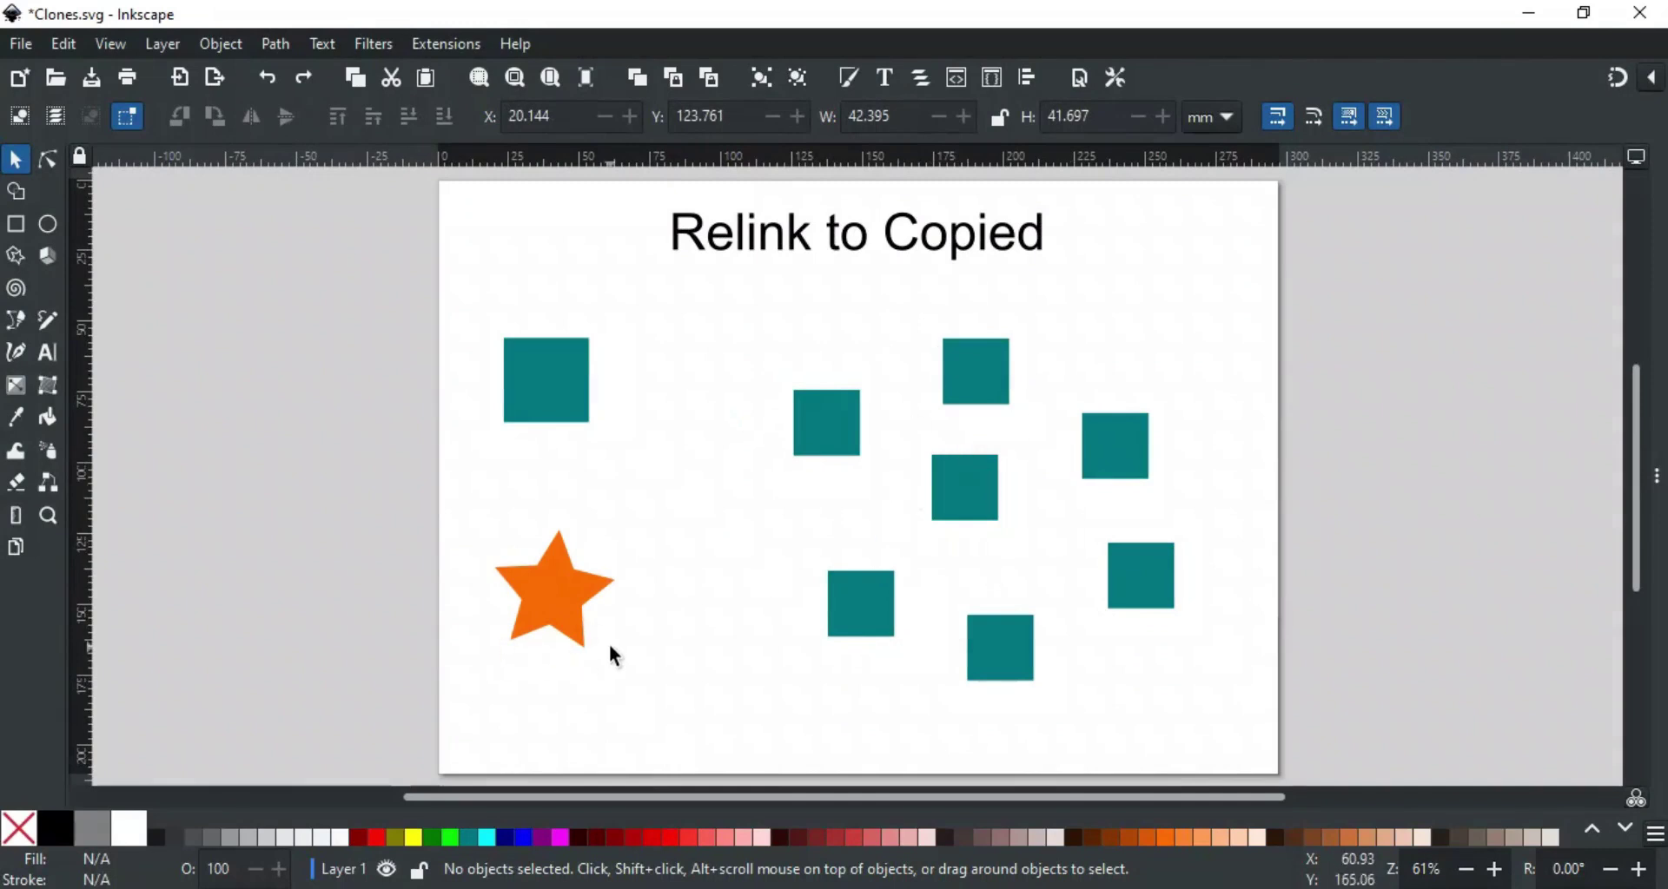
- Relink four teal square clones to the copied orange star via Relink to Copied
click(536, 577)
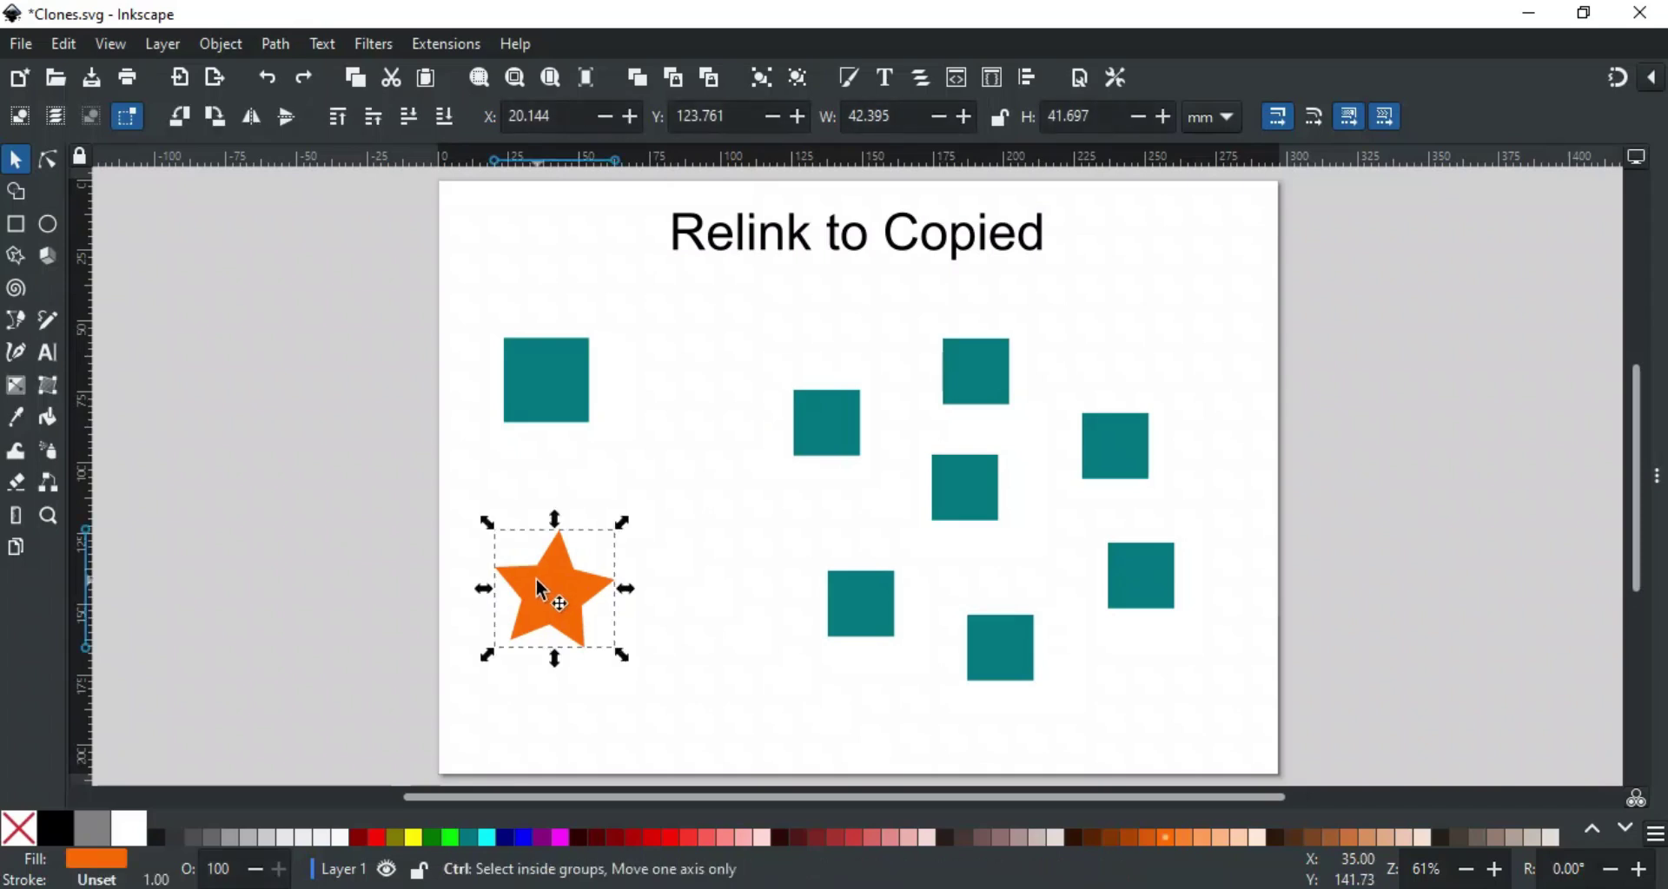
mouse_move(755, 338)
mouse_down()
mouse_move(933, 609)
mouse_move(1014, 590)
mouse_up()
click(63, 43)
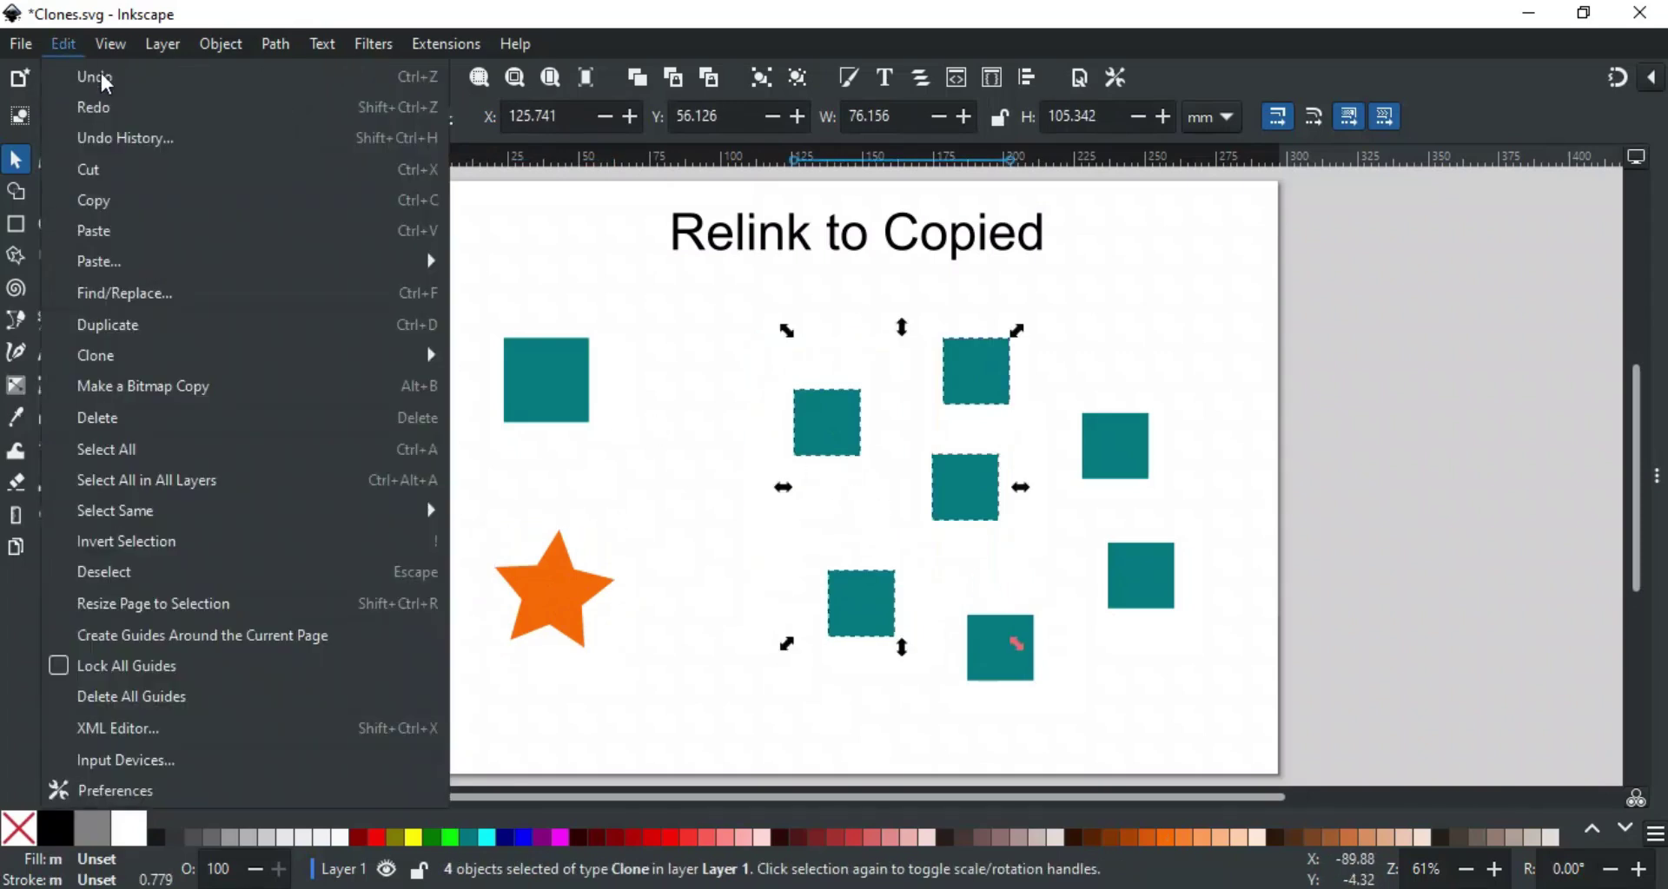
mouse_move(377, 370)
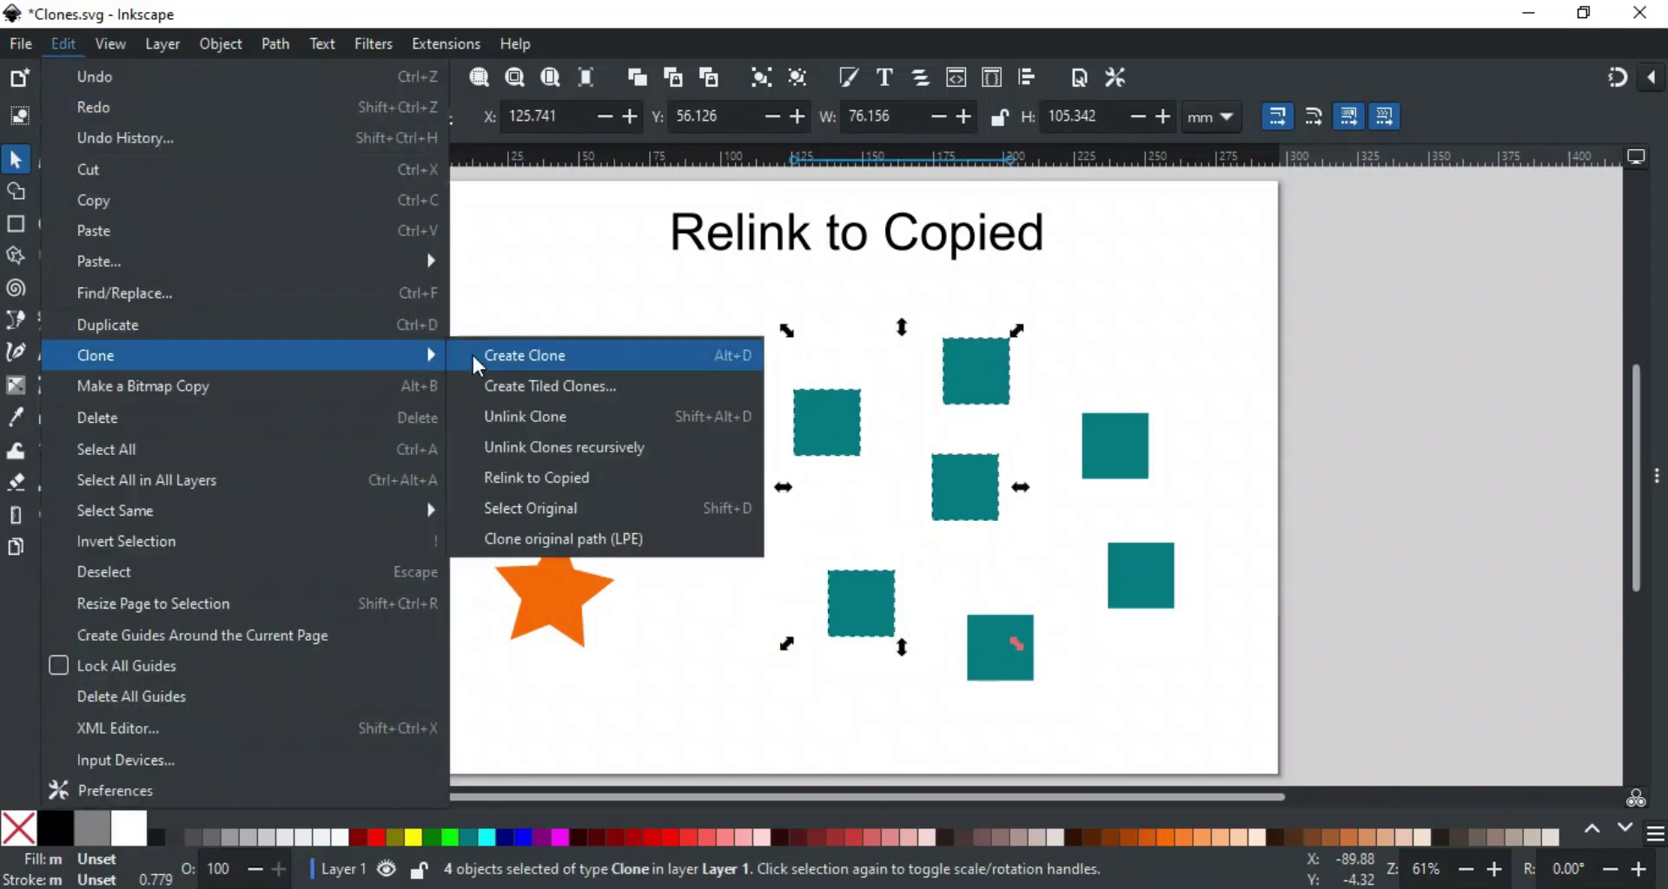
click(566, 477)
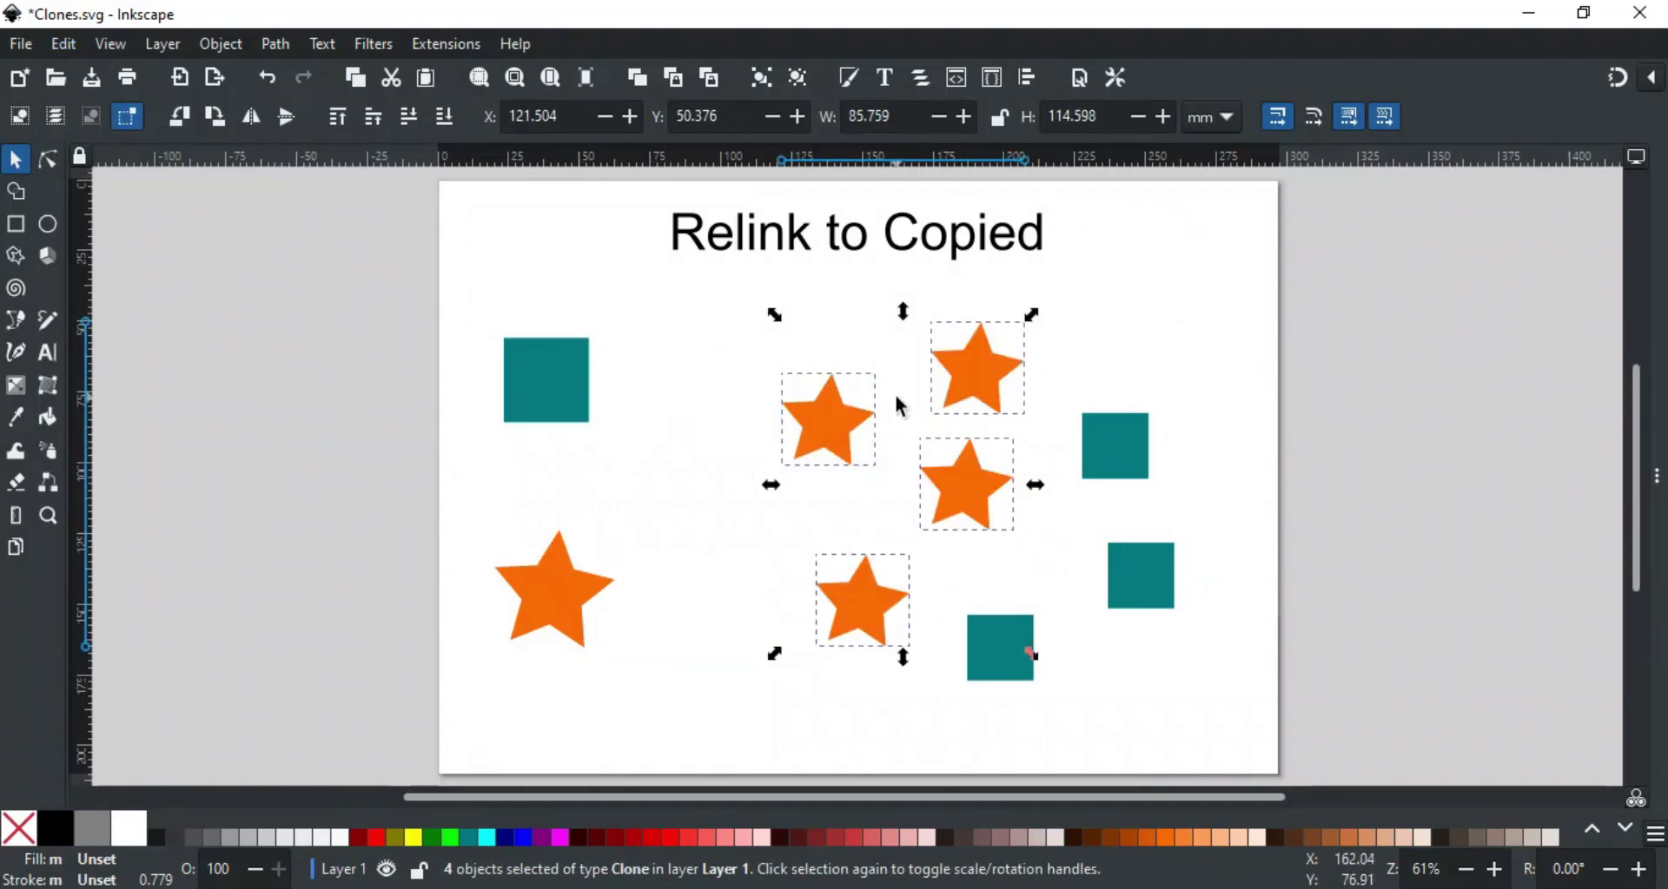
- Enlarge the original star and make it and its clones dark red
click(575, 590)
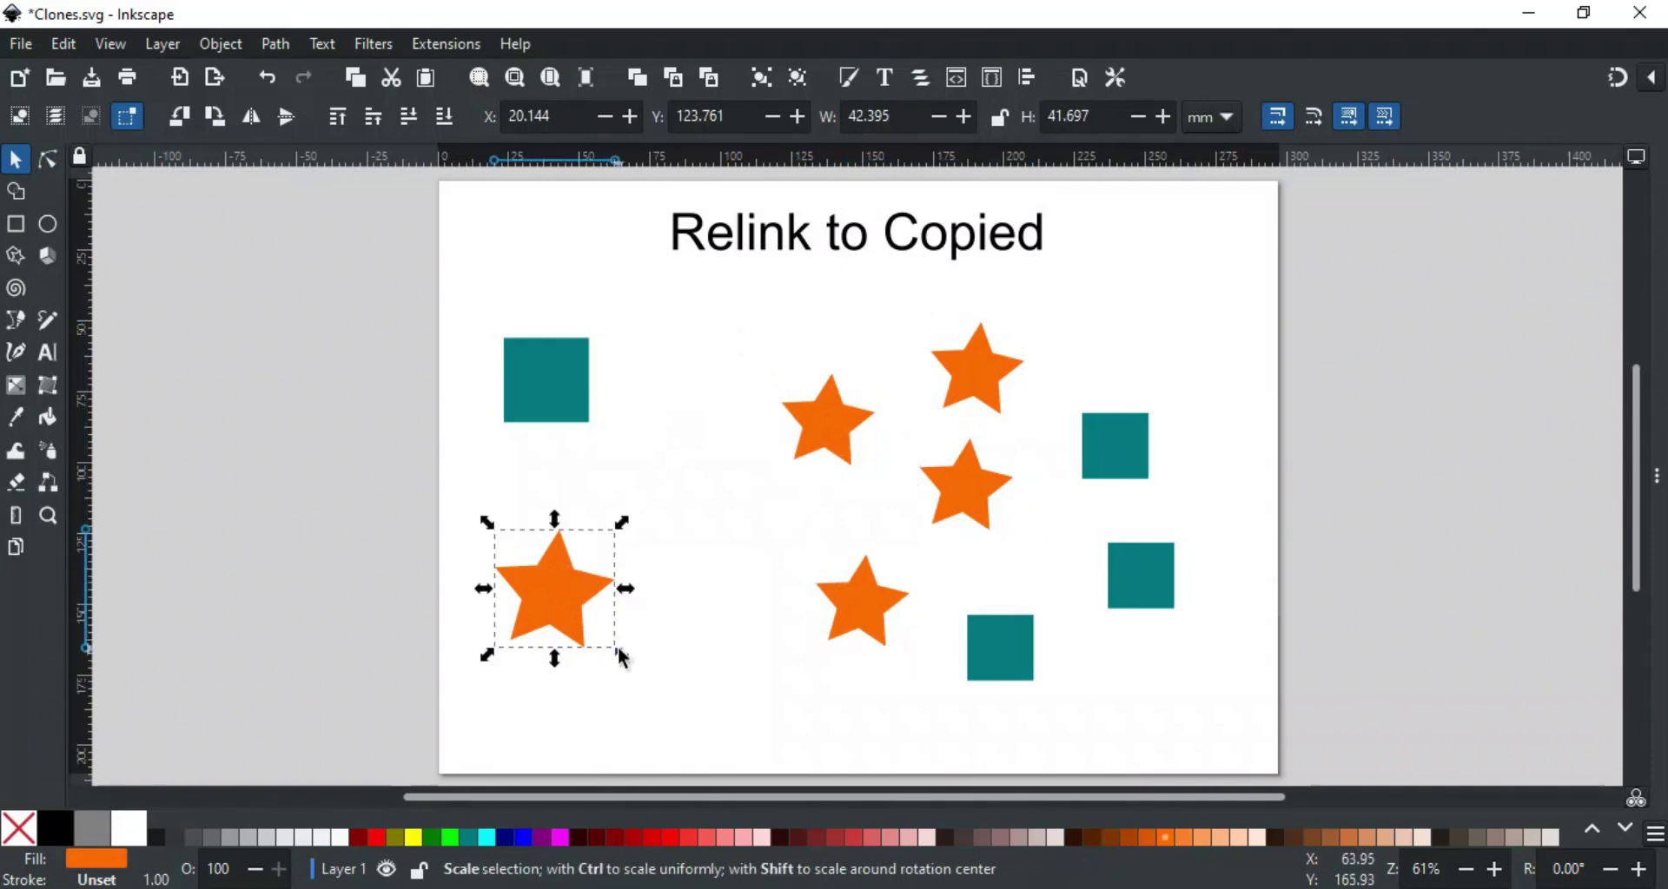
drag(622, 658, 643, 685)
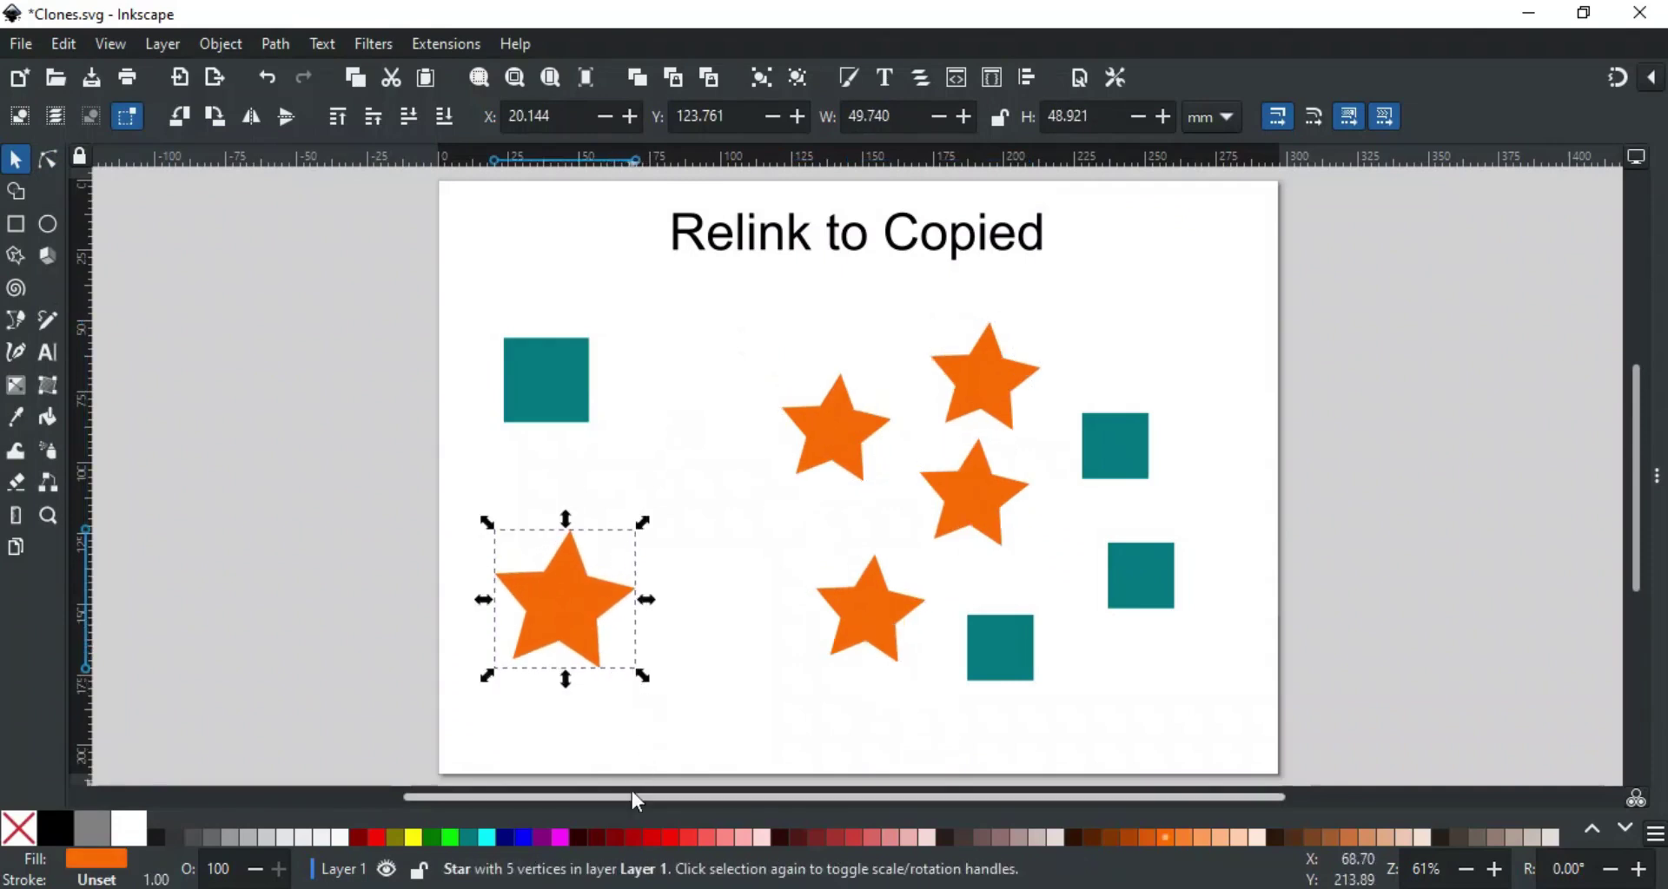
click(629, 836)
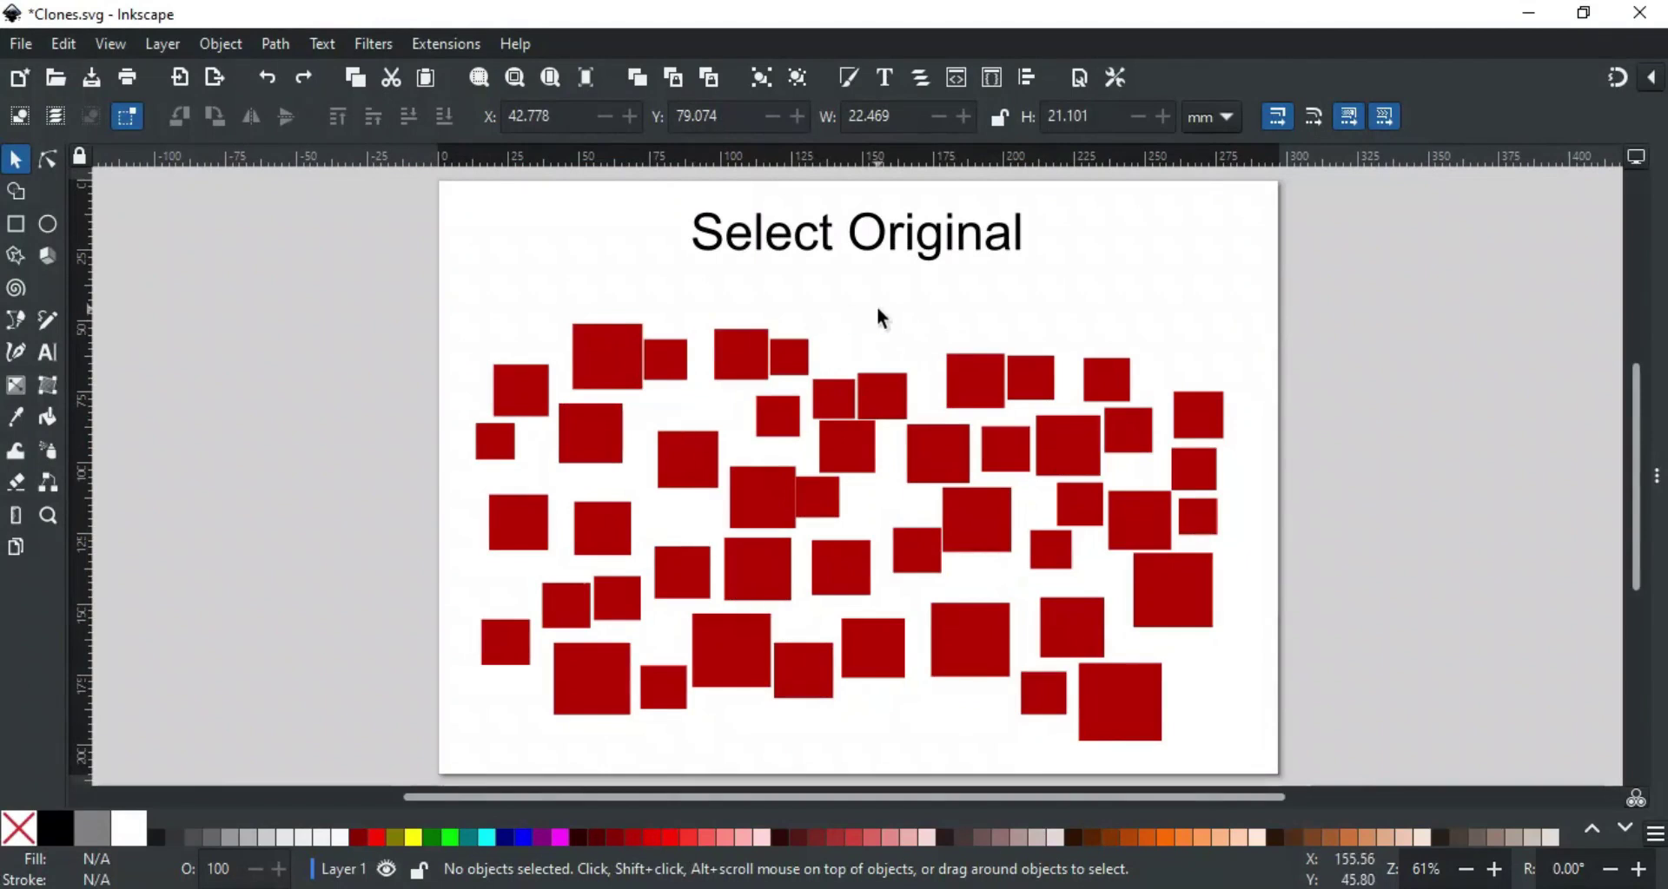
- Jump from a red-square clone to its original via Select Original, then again from another clone with Shift+D
click(958, 360)
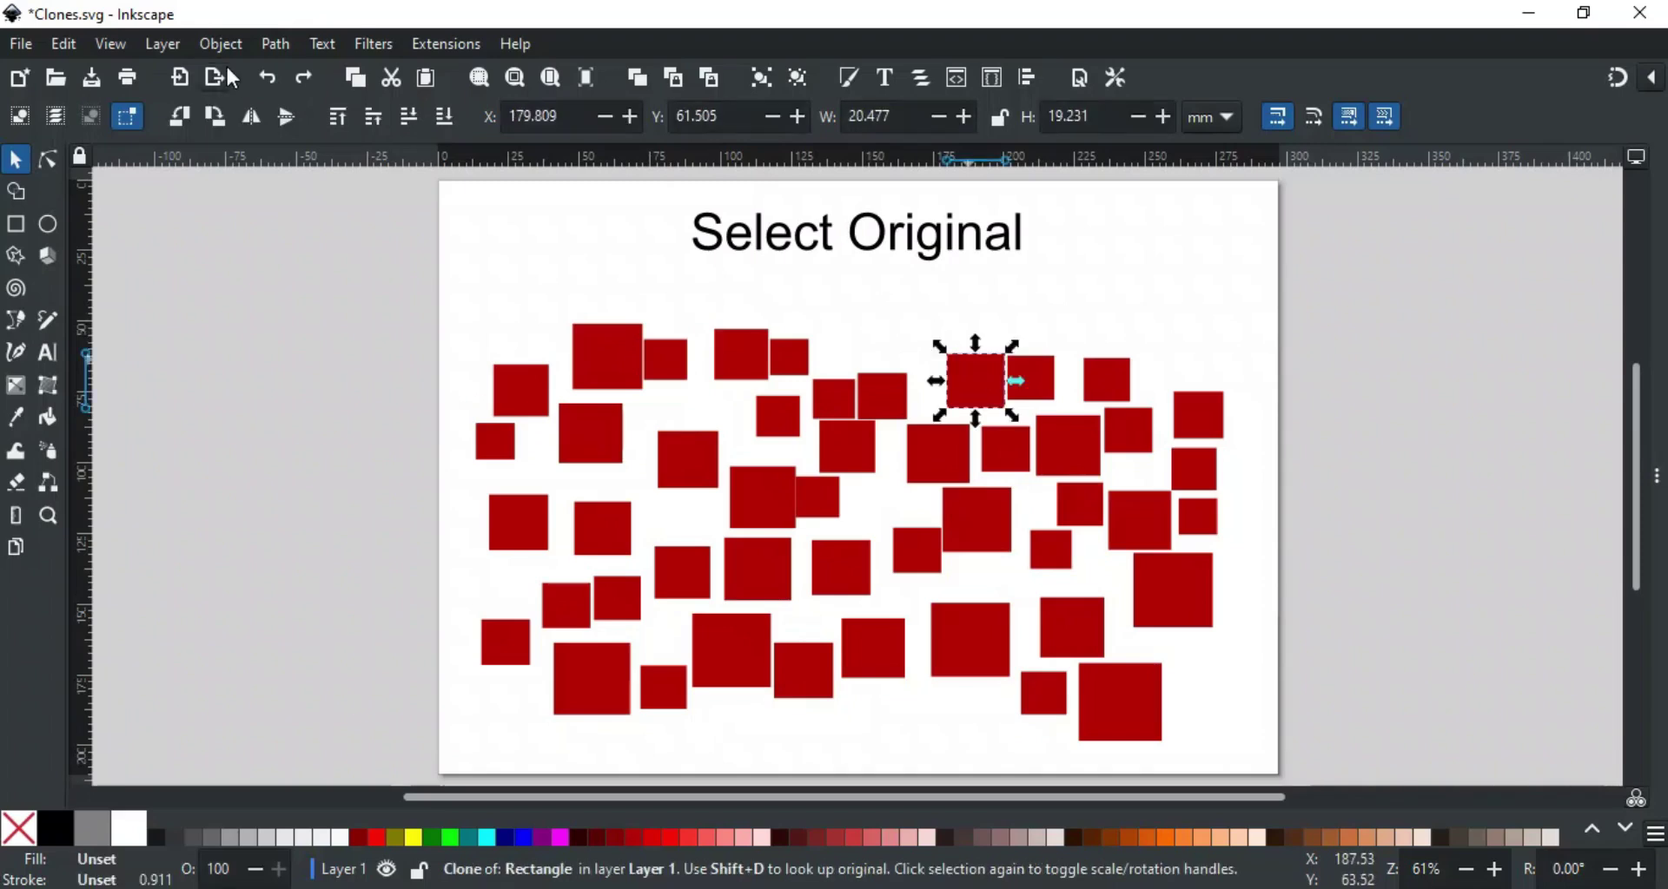
click(64, 44)
mouse_move(336, 356)
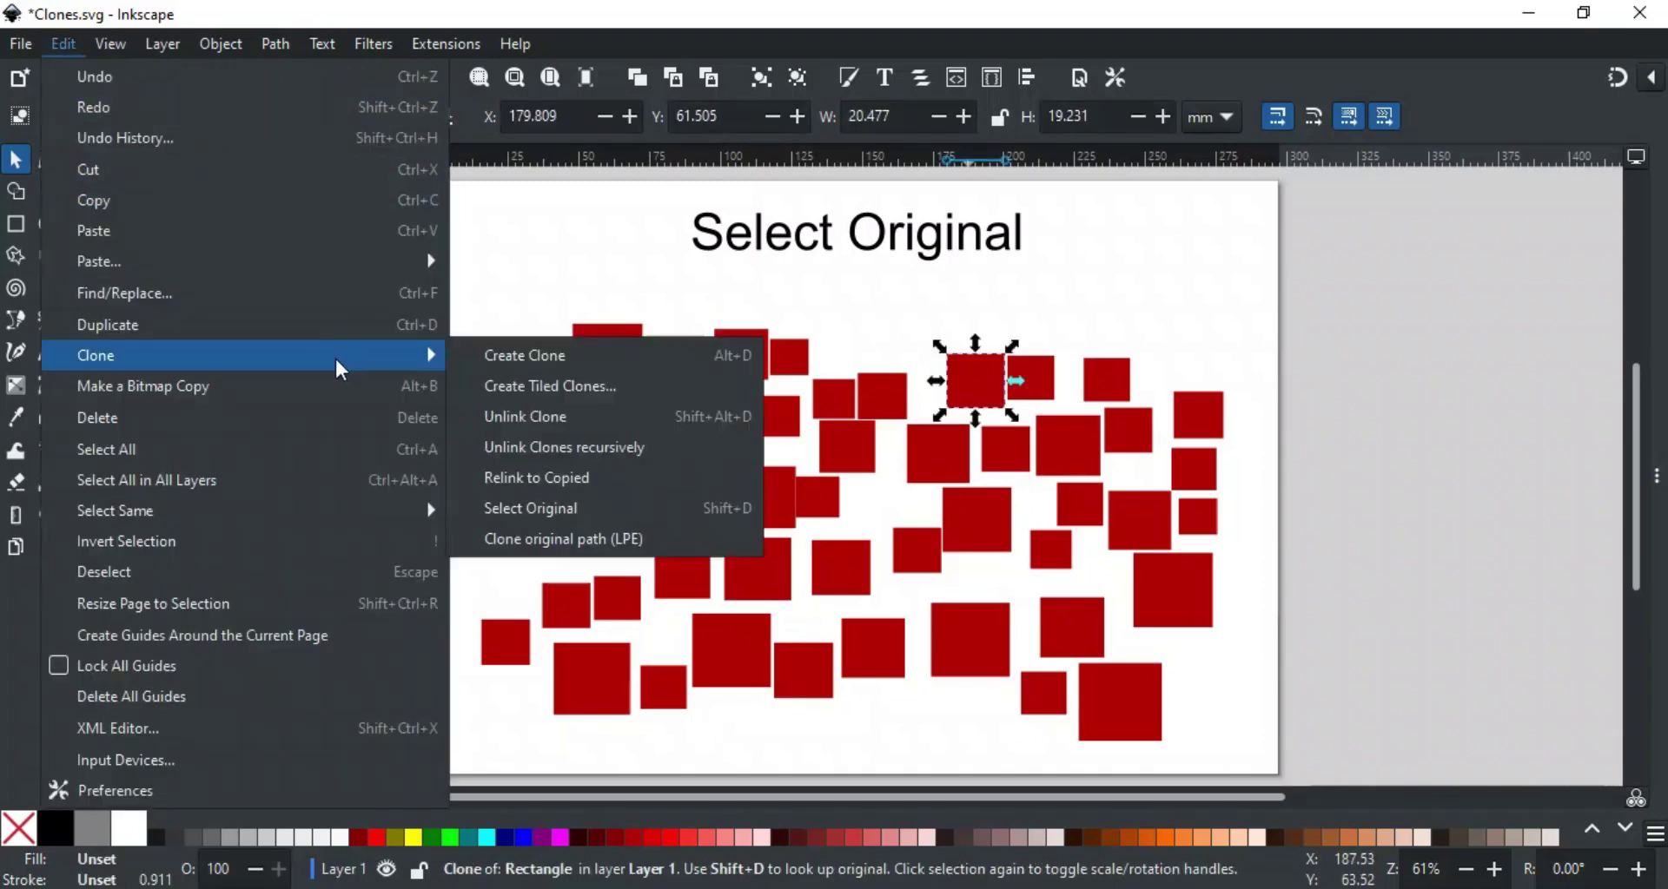
click(533, 508)
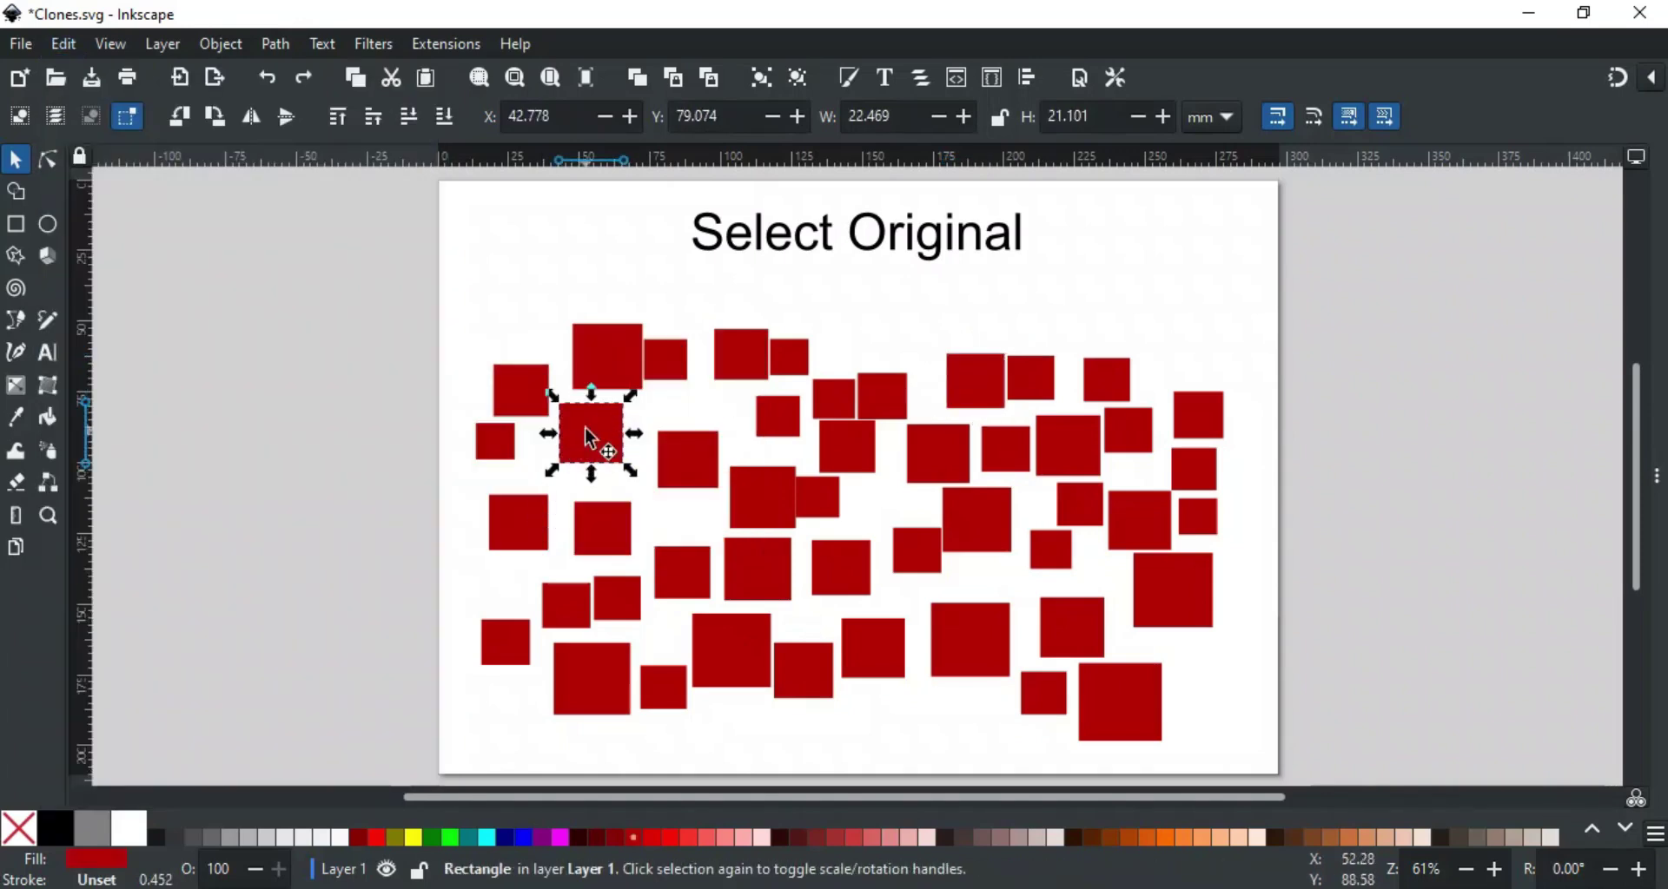
click(882, 295)
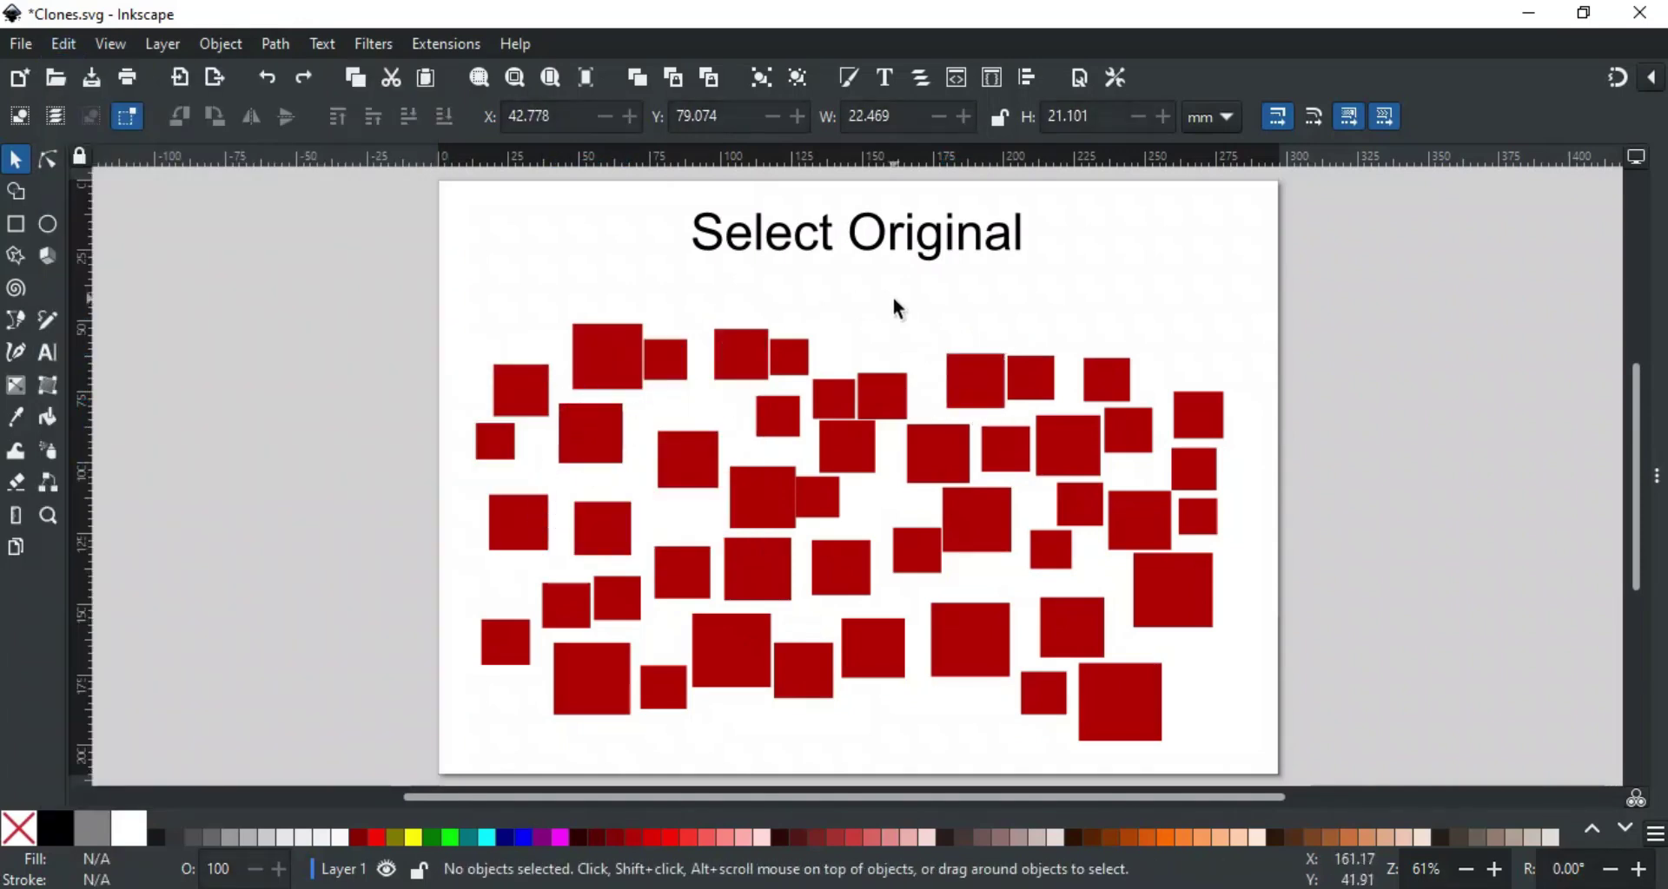
click(1031, 373)
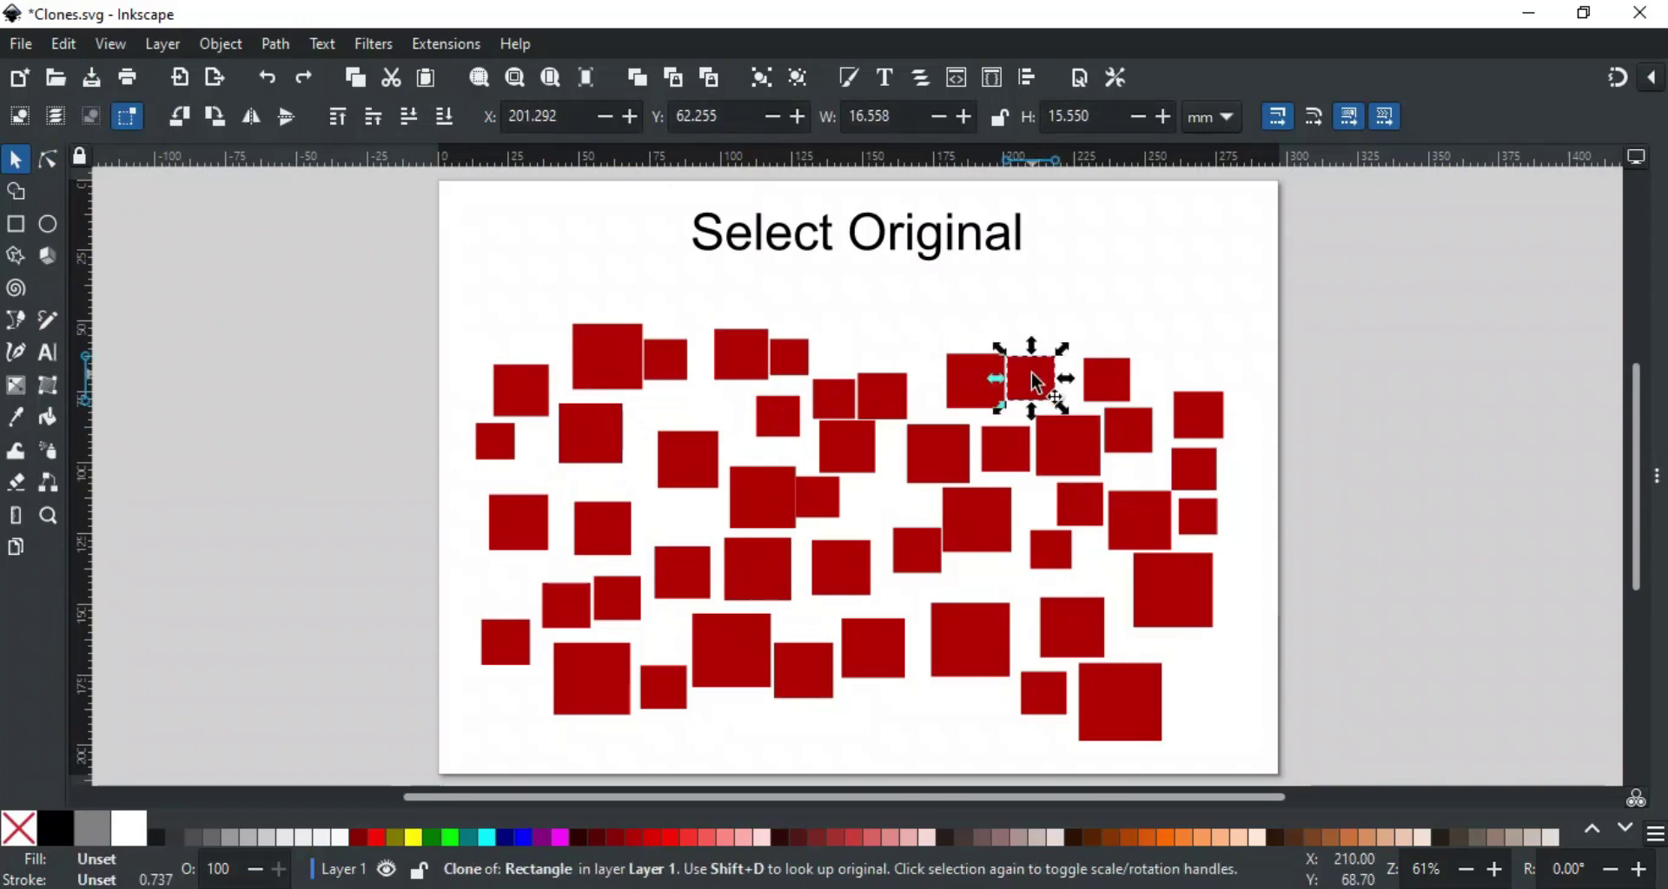
key(shift+d)
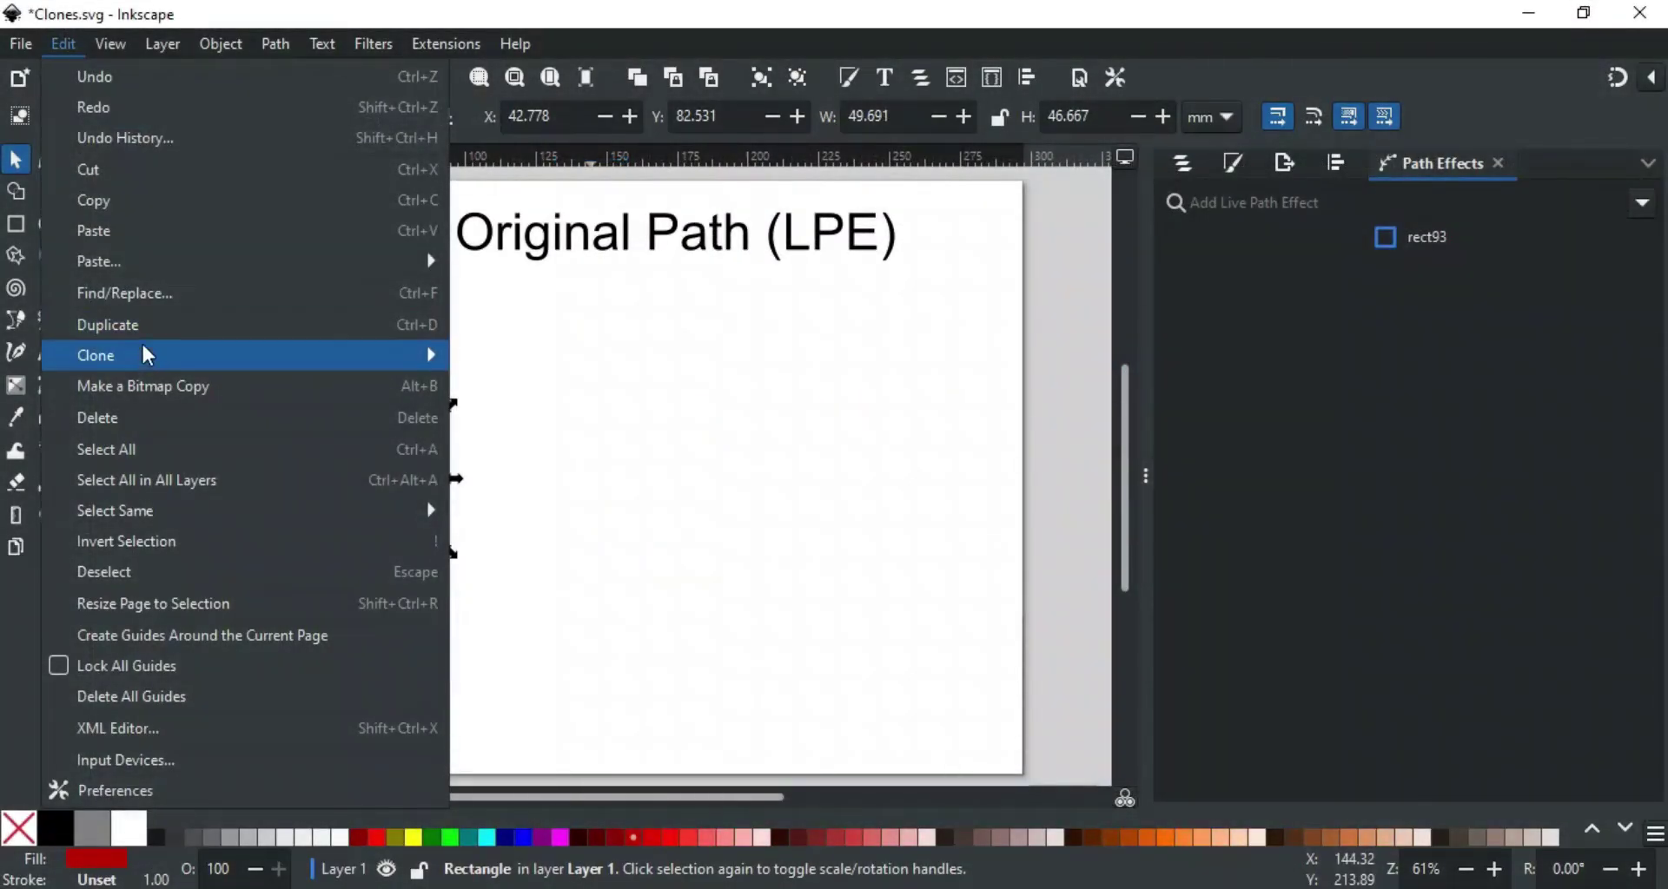
- Apply Clone original path (LPE) to the rectangle, creating a black square path copy
mouse_move(278, 354)
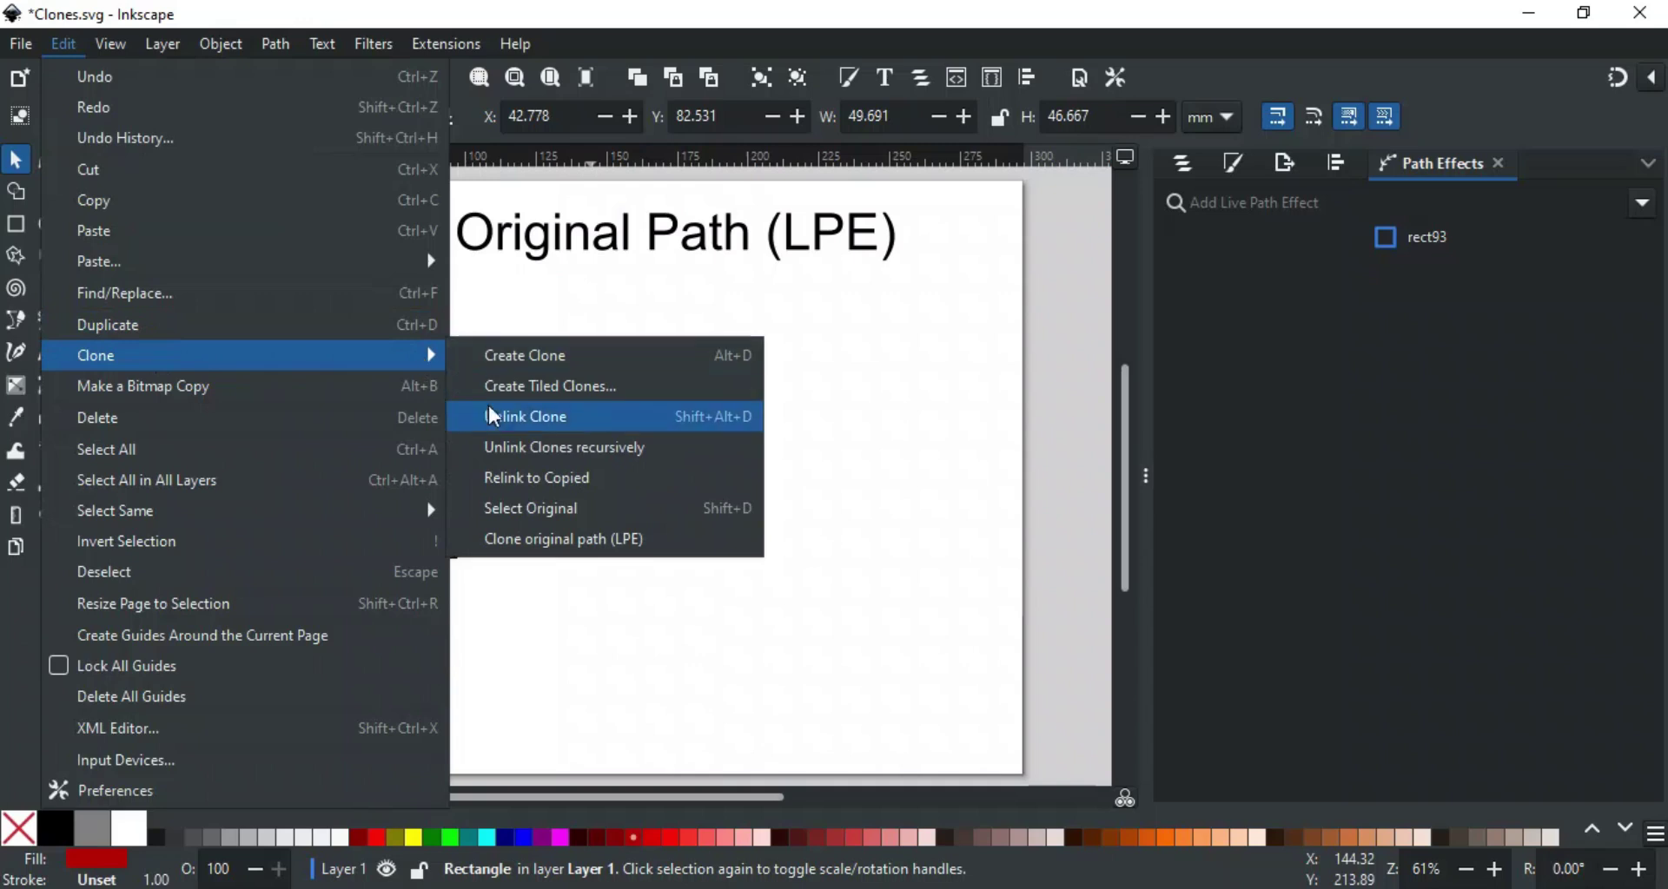
click(505, 538)
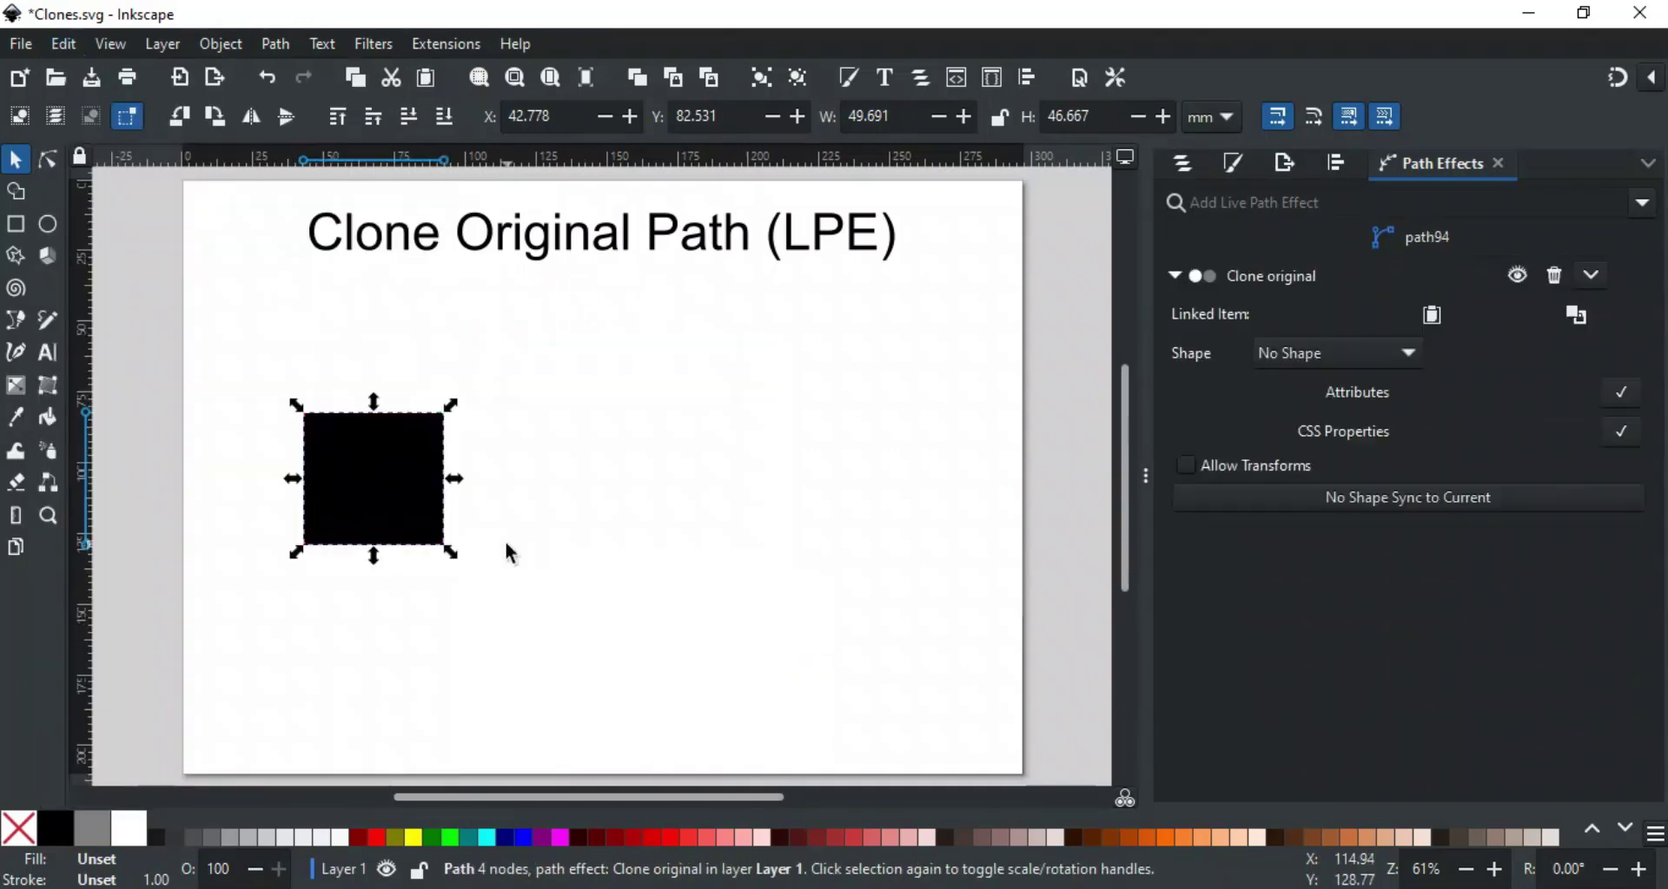